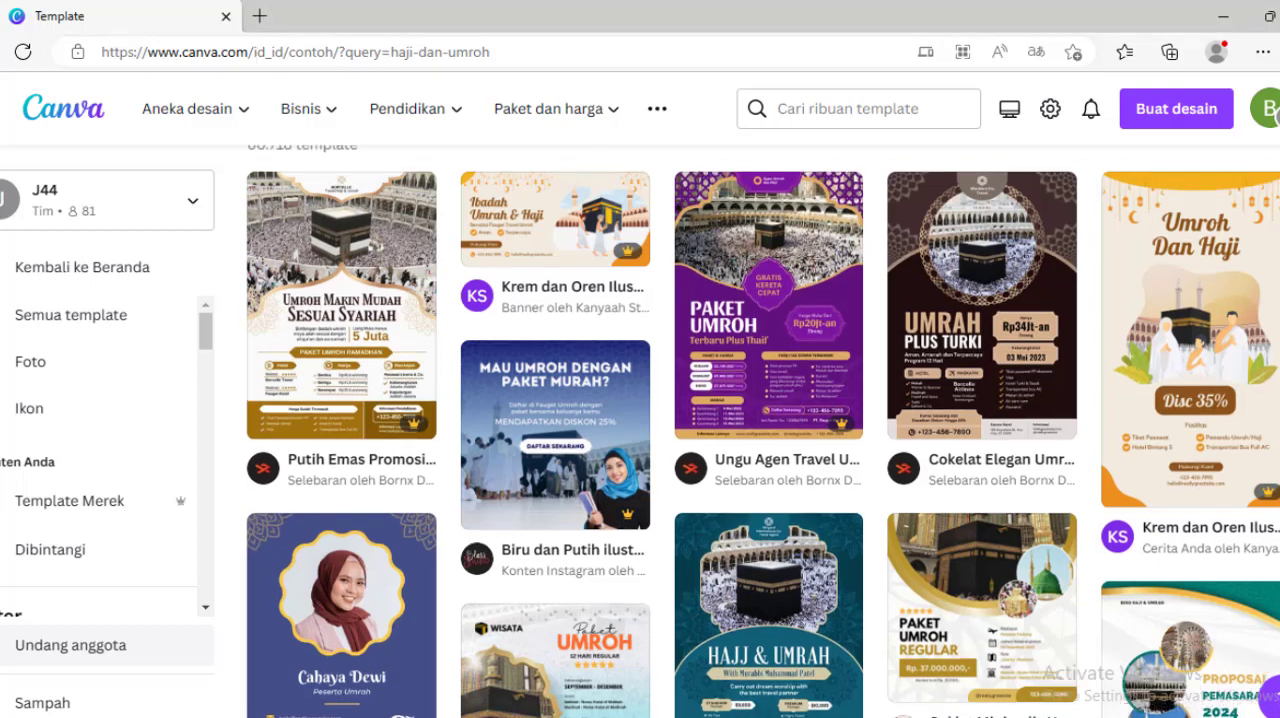
Step: Return from the Haji Dan Umroh template results to the Beranda home page
scroll(660, 440, up, 2)
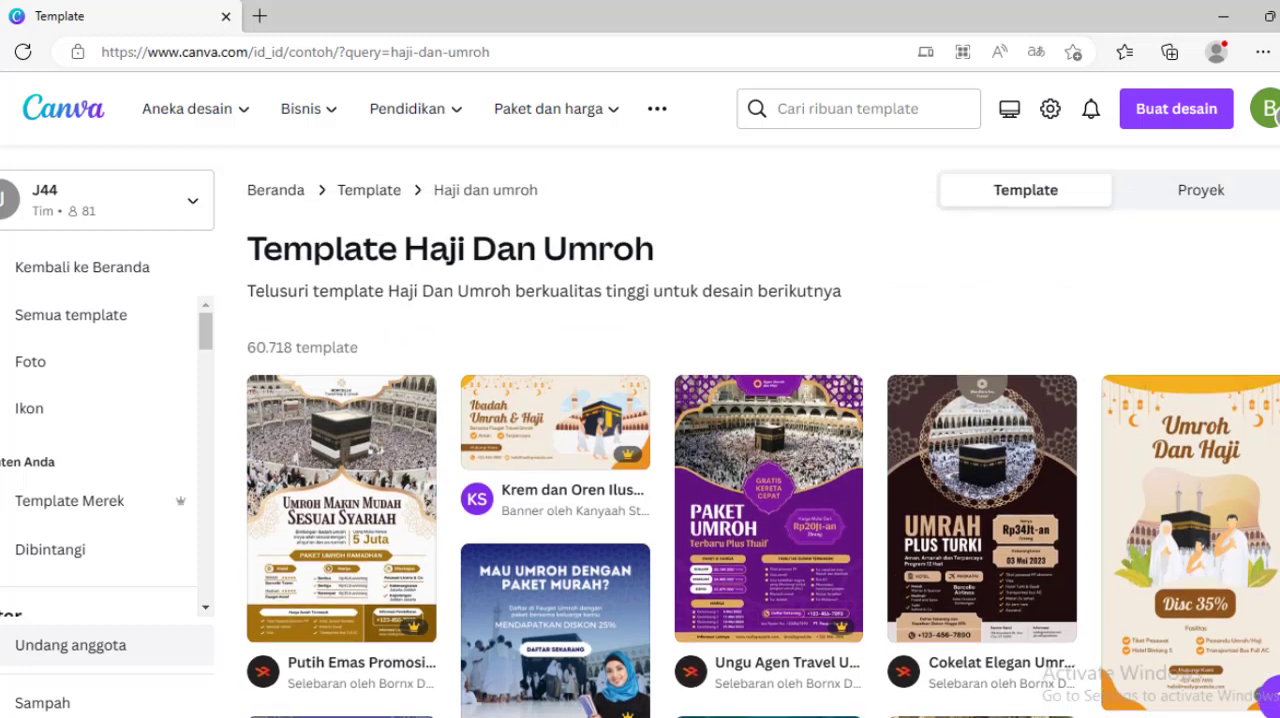
click(277, 191)
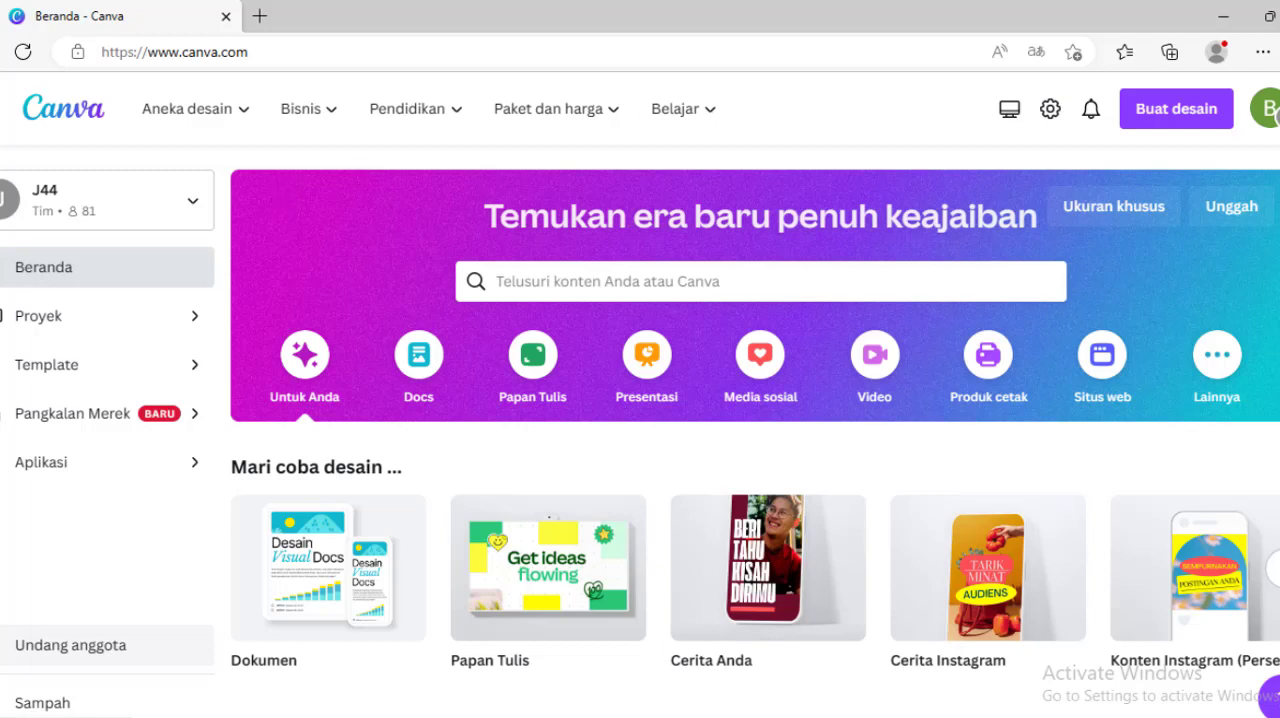
scroll(755, 430, down, 2)
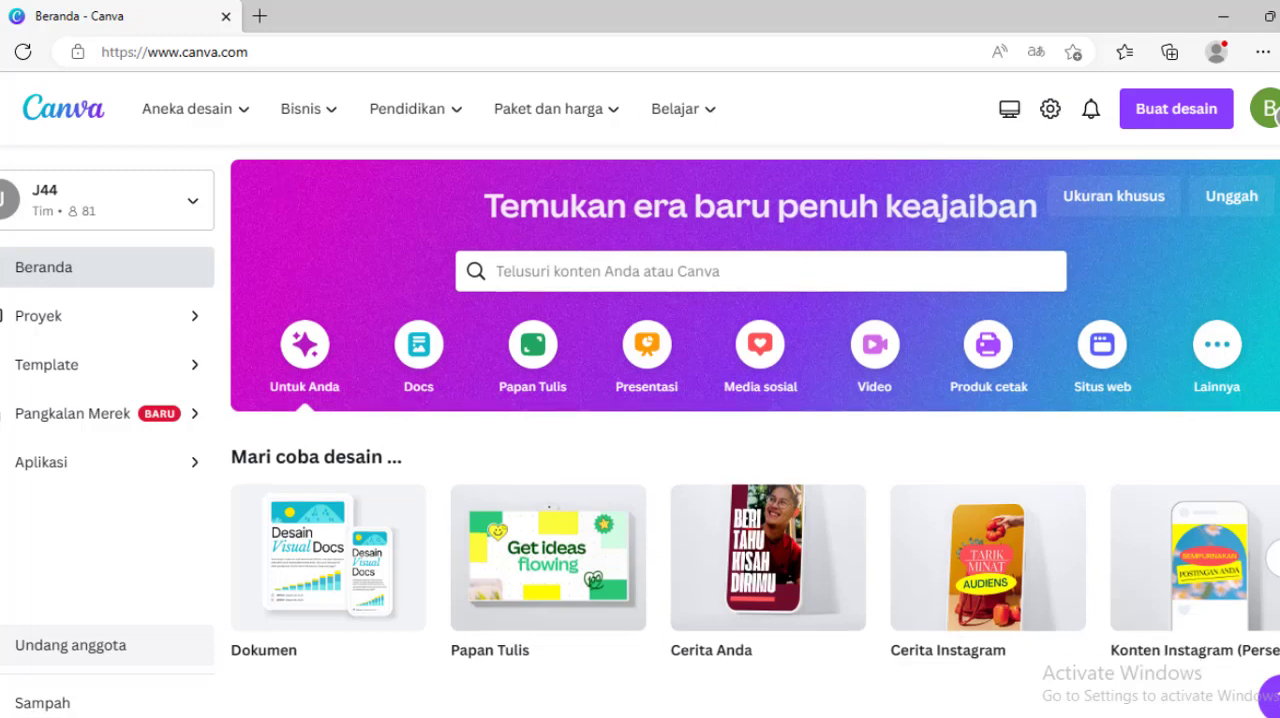
scroll(755, 430, up, 1)
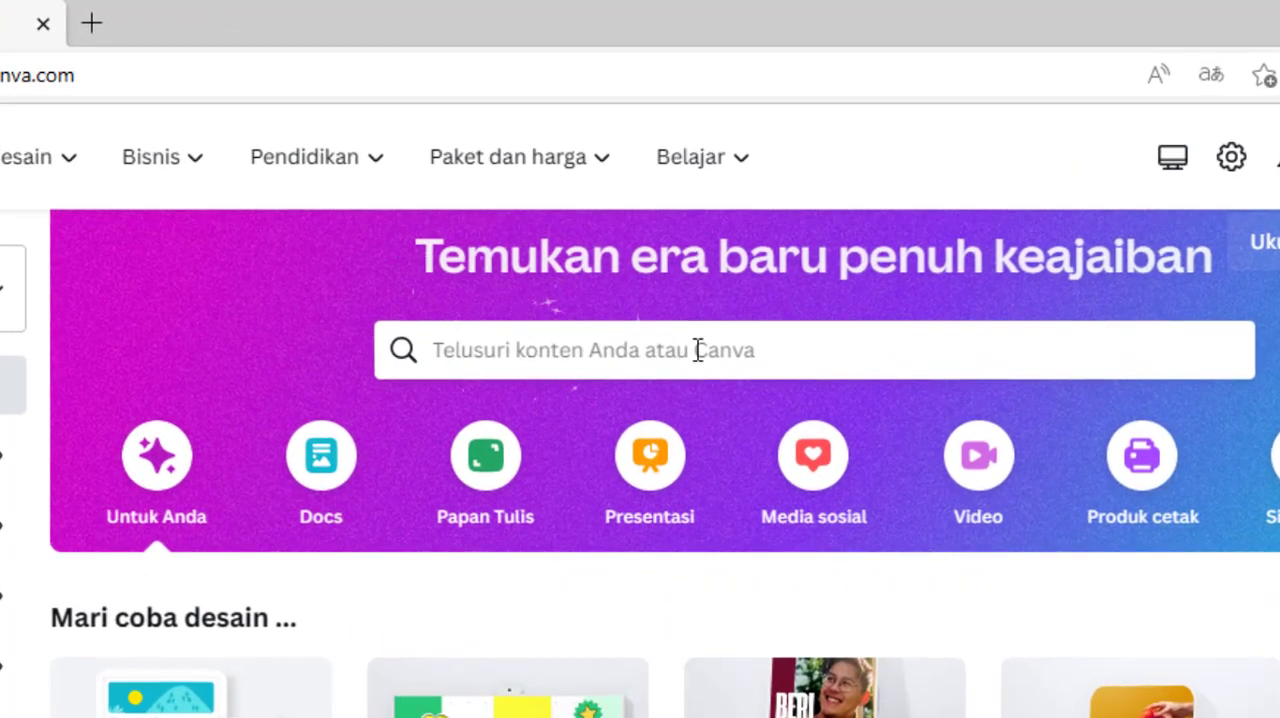
Step: Search the templates for "haji dan umroh" from the home page
click(715, 350)
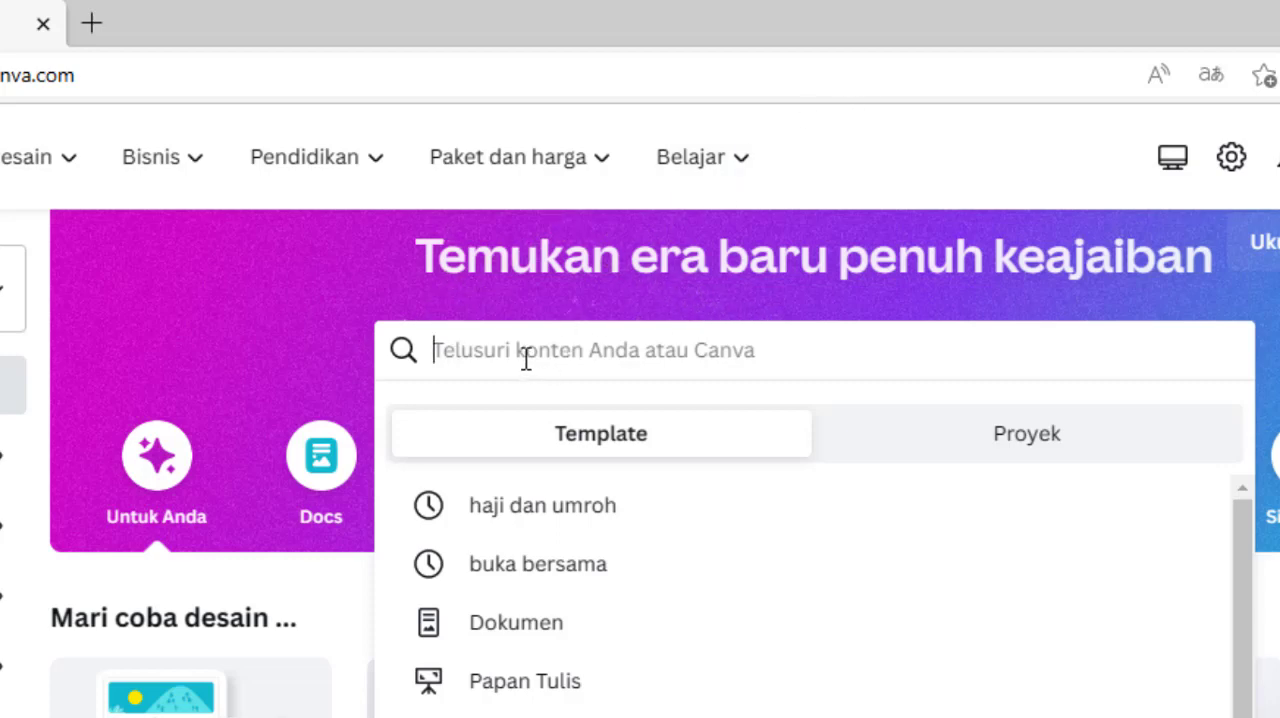
click(155, 273)
click(592, 350)
text(haji)
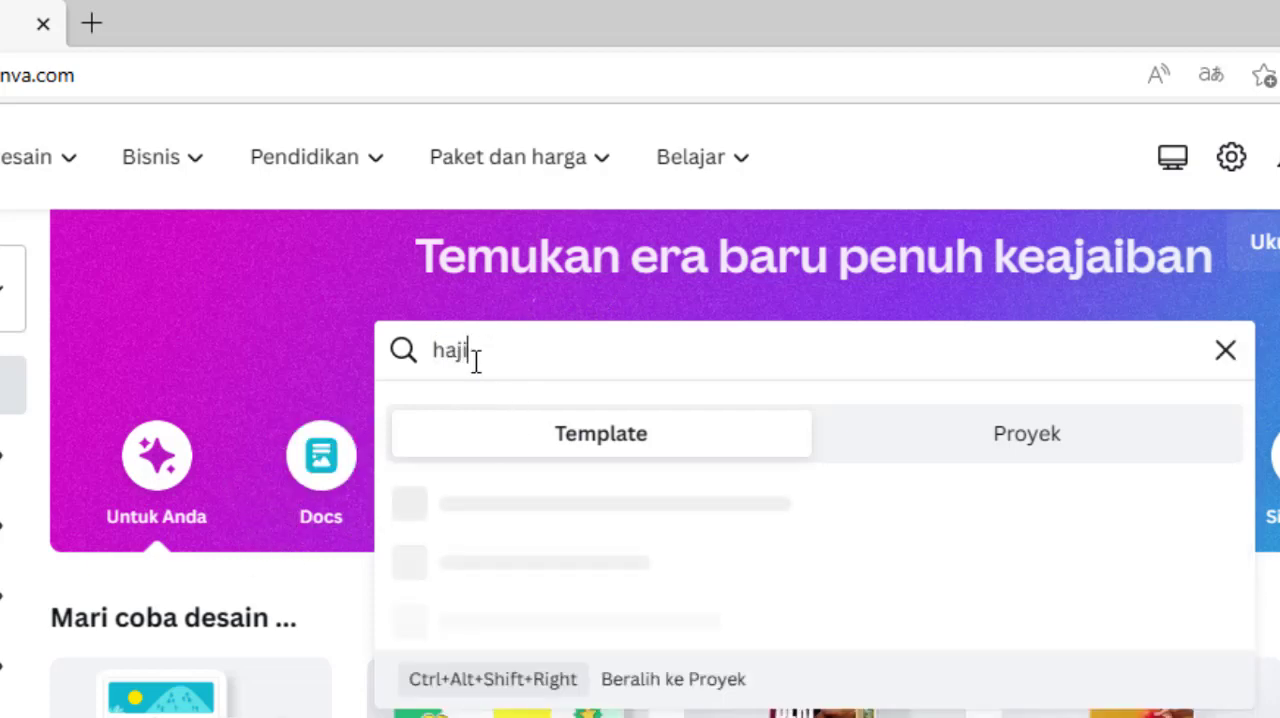
text( dan umroh)
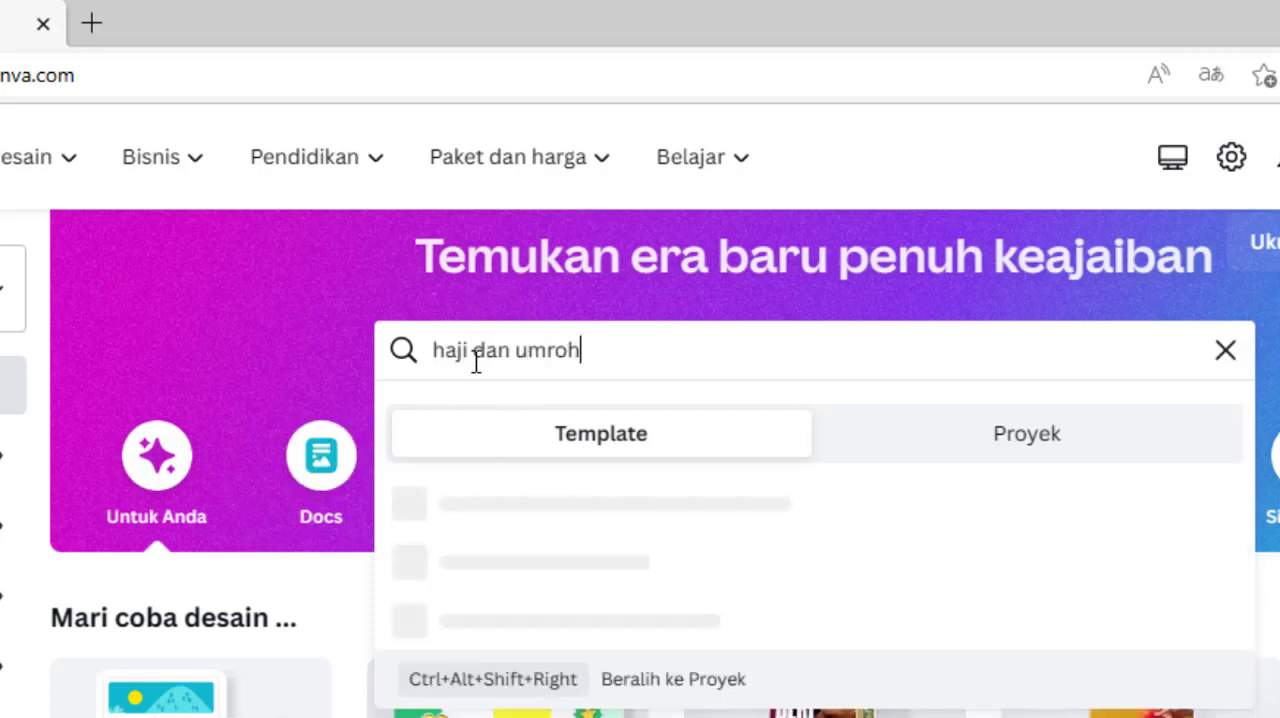
key(Return)
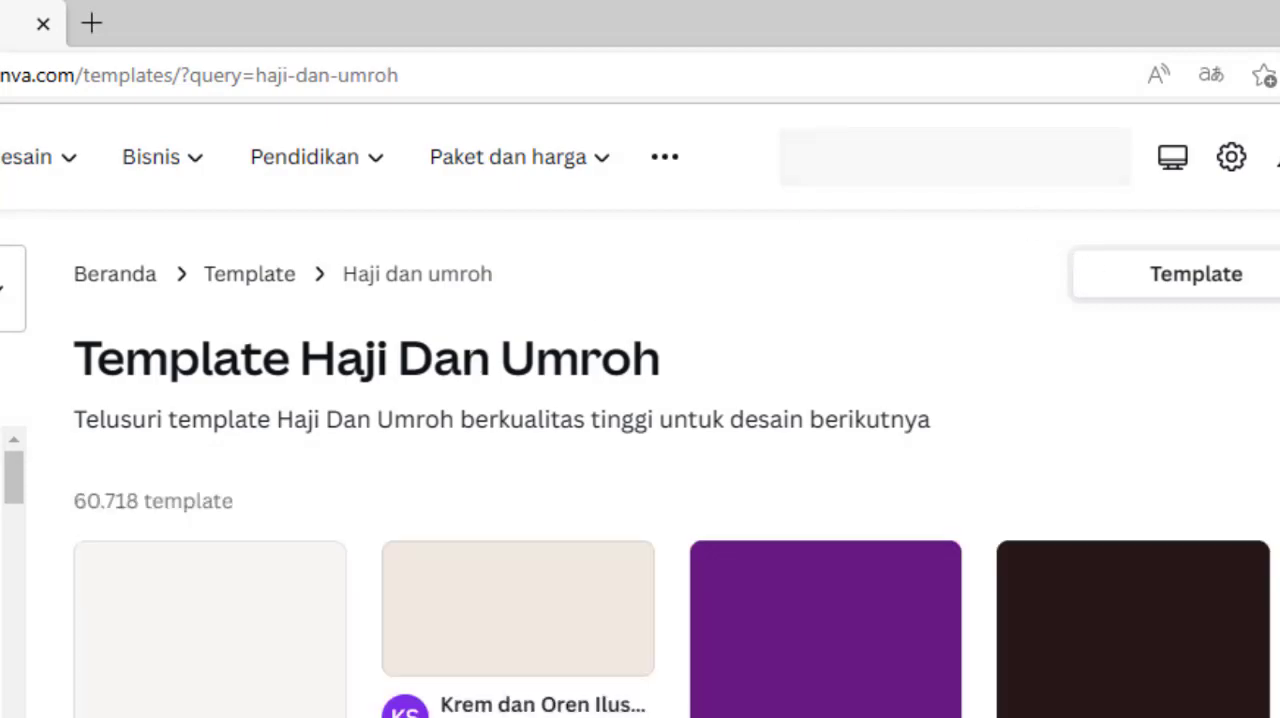
Step: Examine the Haji Dan Umroh template results, including which designs carry the PRO crown mark
scroll(747, 430, down, 5)
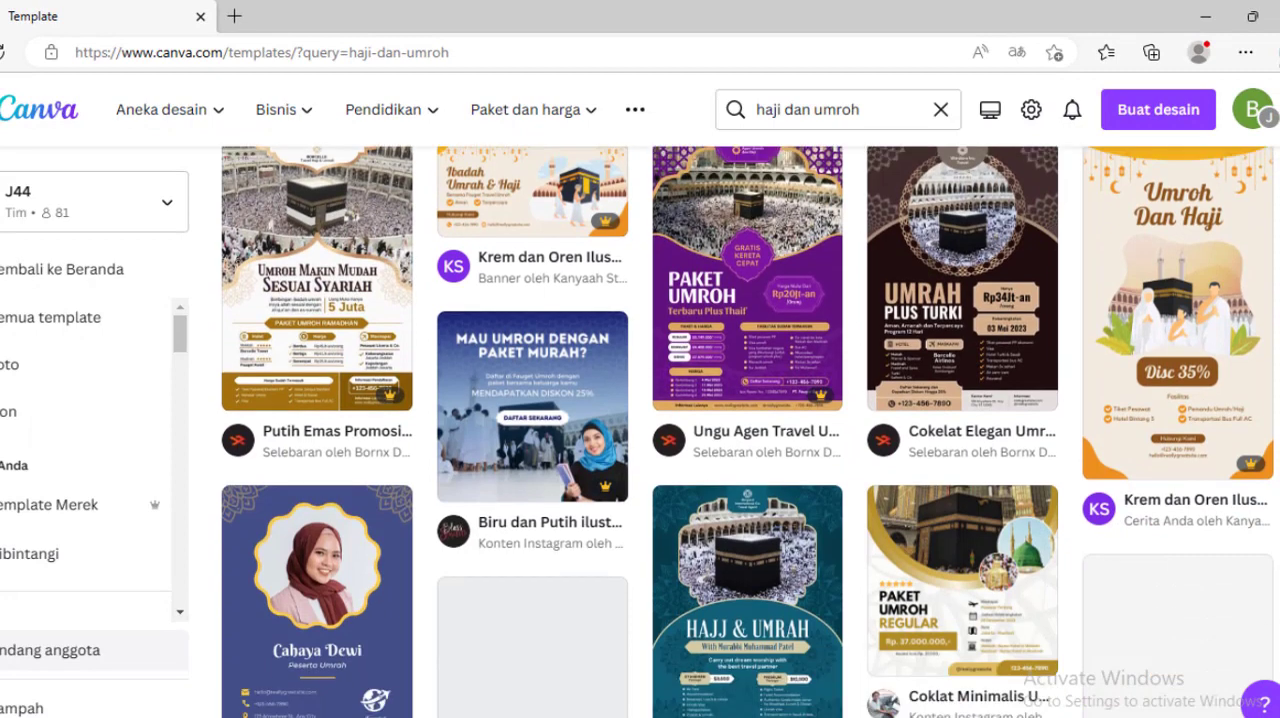
scroll(747, 430, up, 3)
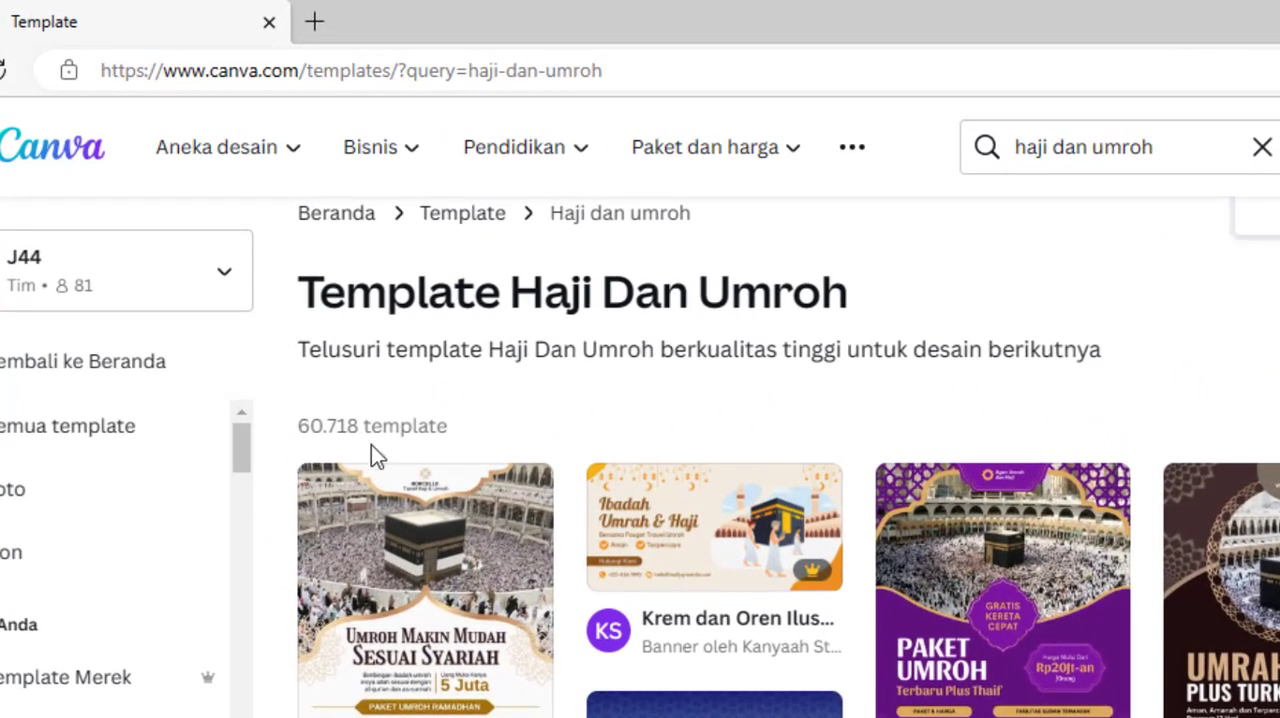
mouse_move(433, 569)
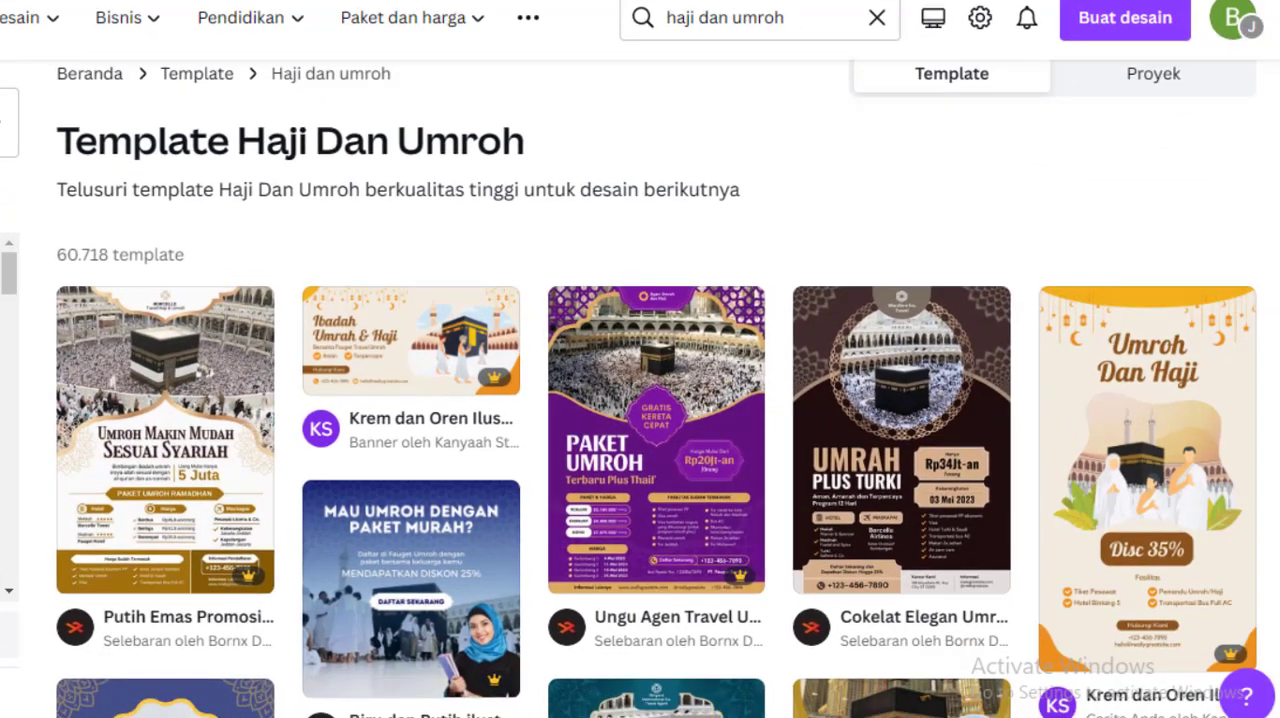
scroll(657, 388, down, 6)
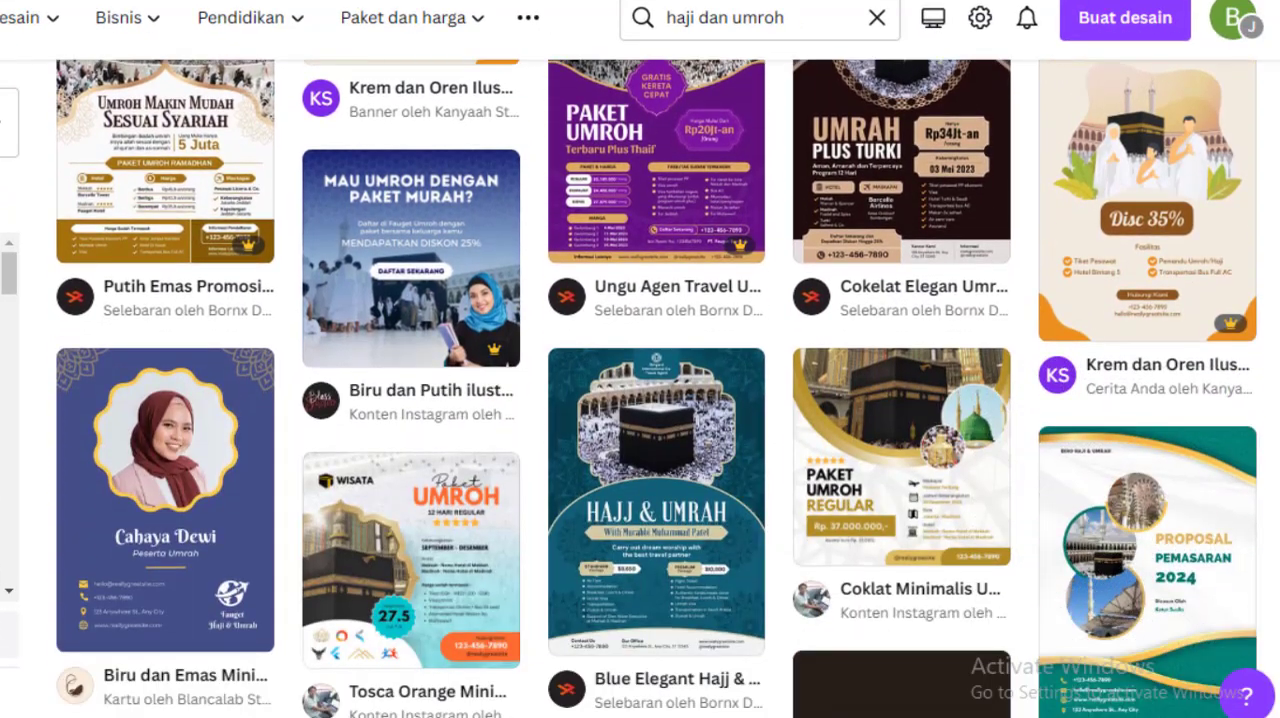
scroll(657, 388, down, 1)
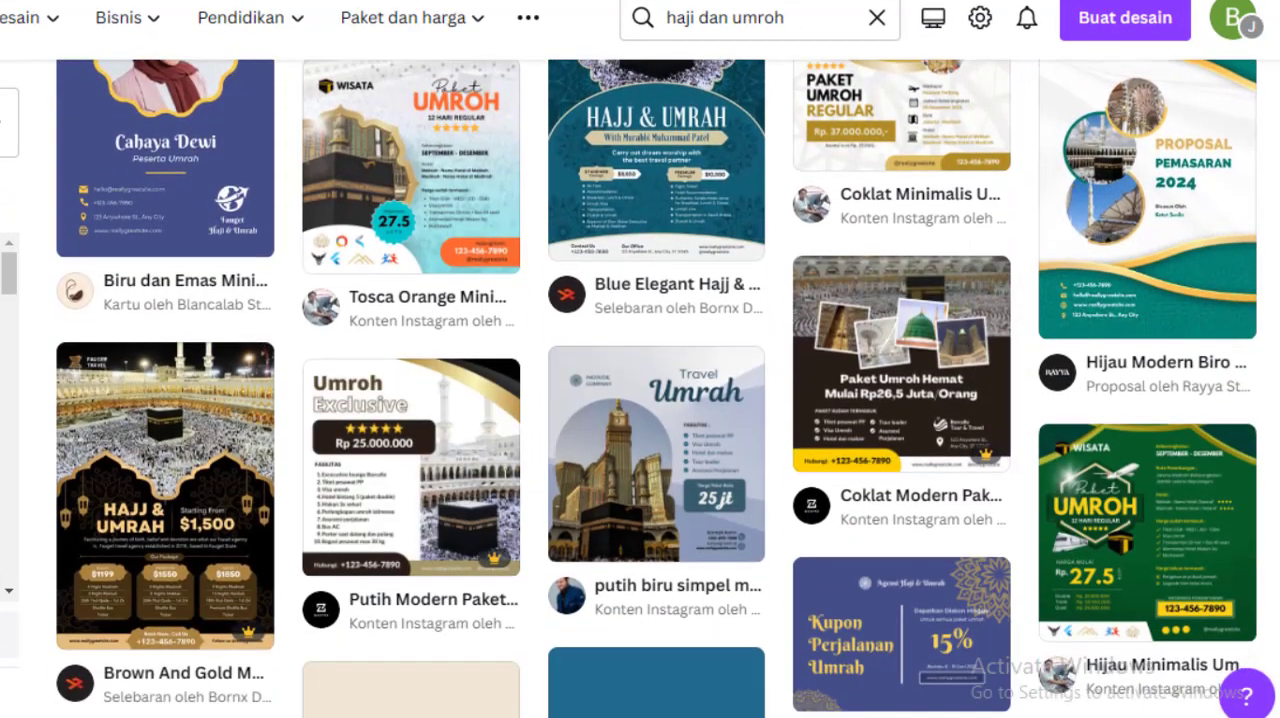
scroll(657, 388, down, 3)
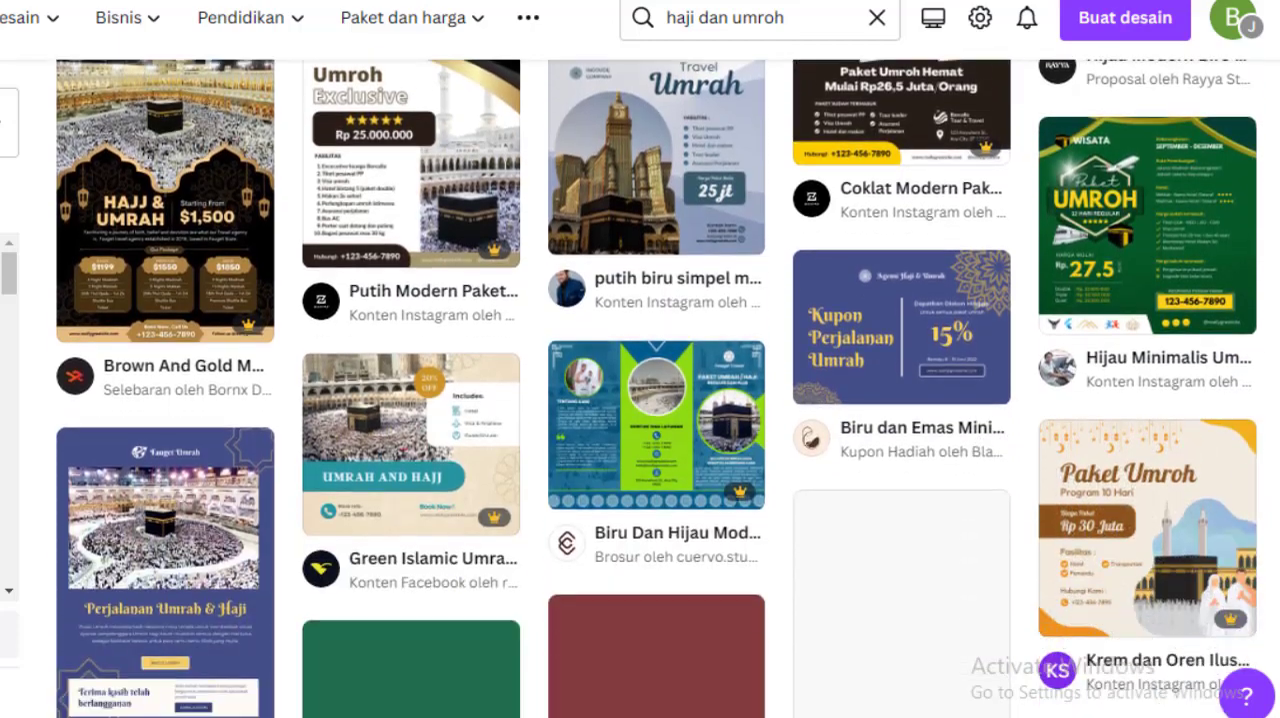
scroll(657, 388, down, 5)
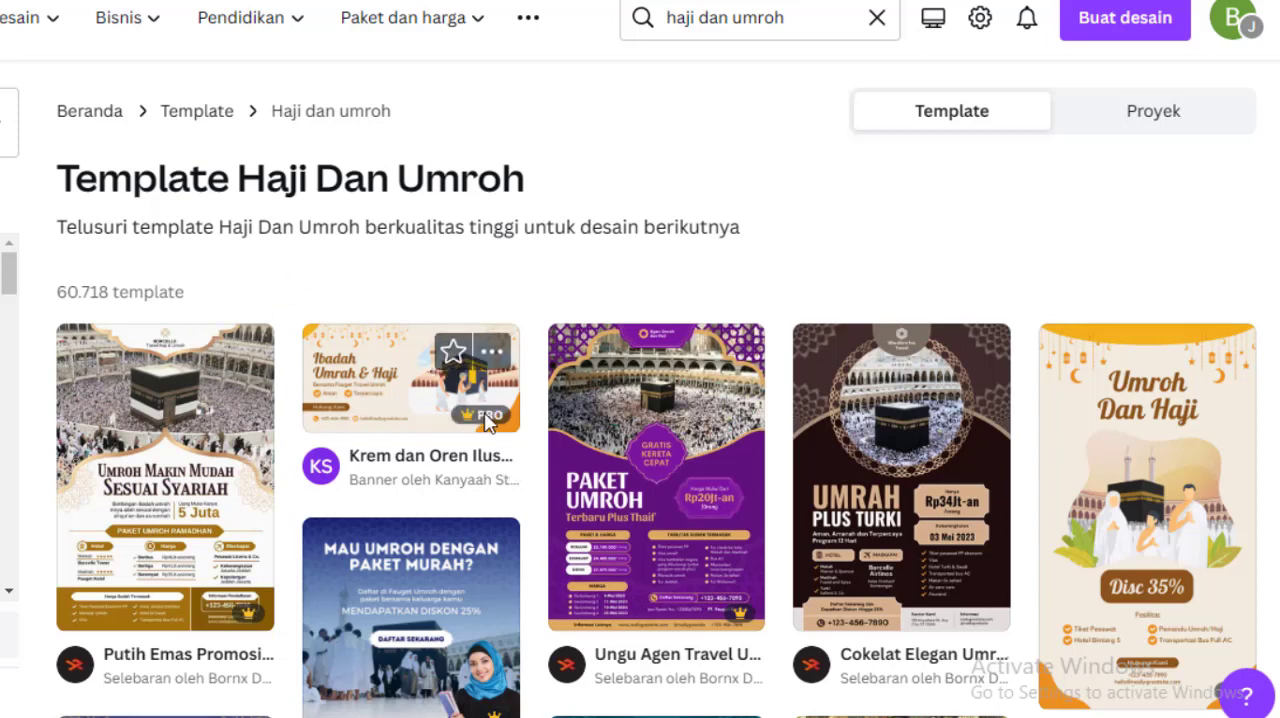
mouse_move(486, 420)
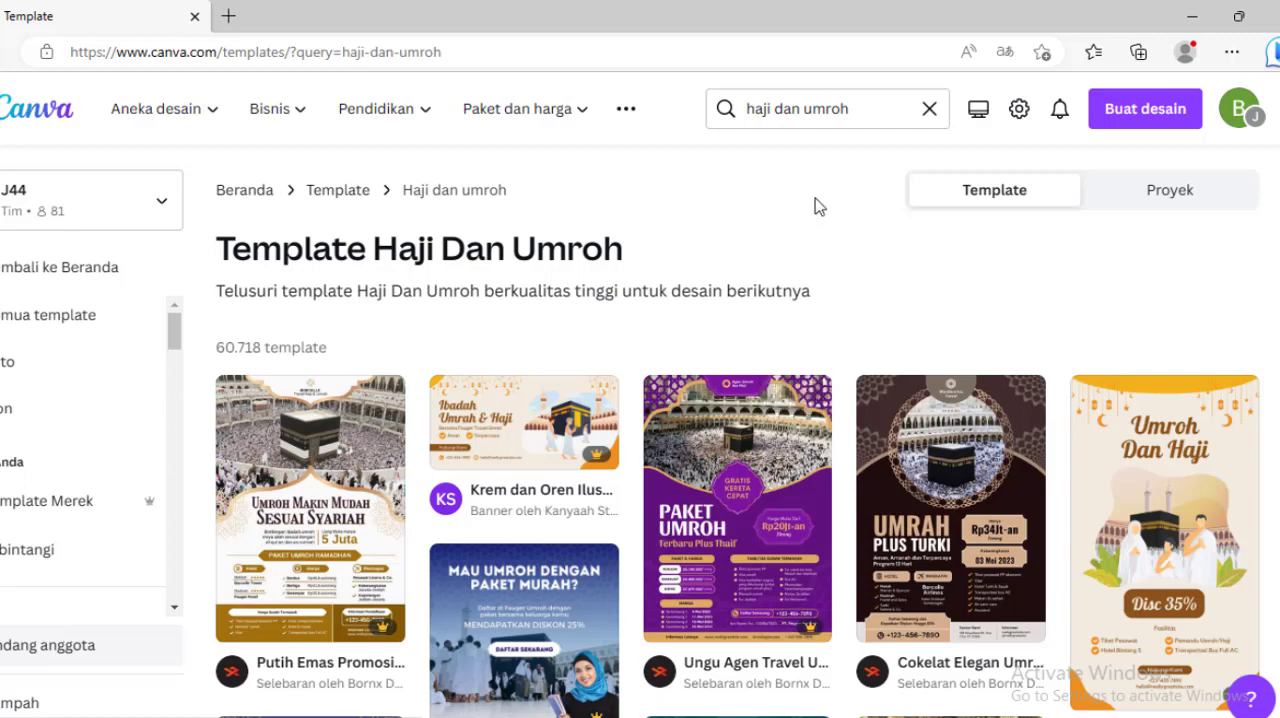
Step: Replace the search term with "menu makanan" and run the template search
click(863, 108)
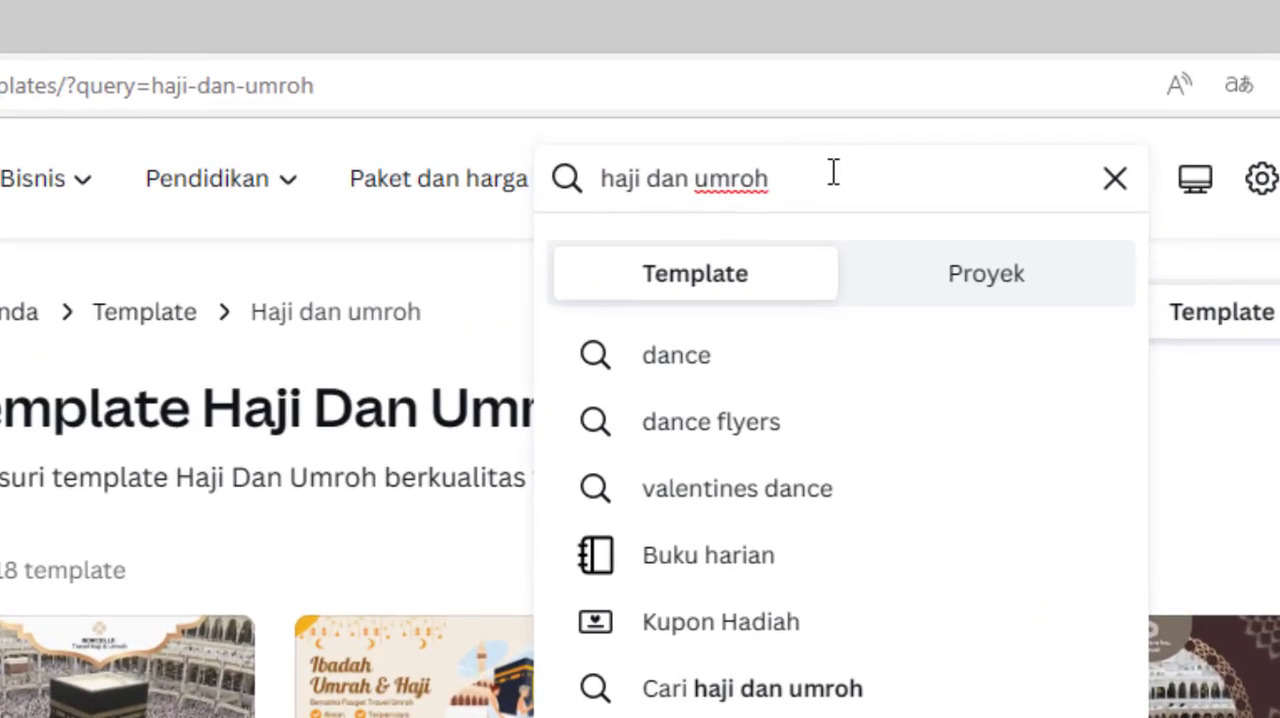
drag(719, 108, 606, 112)
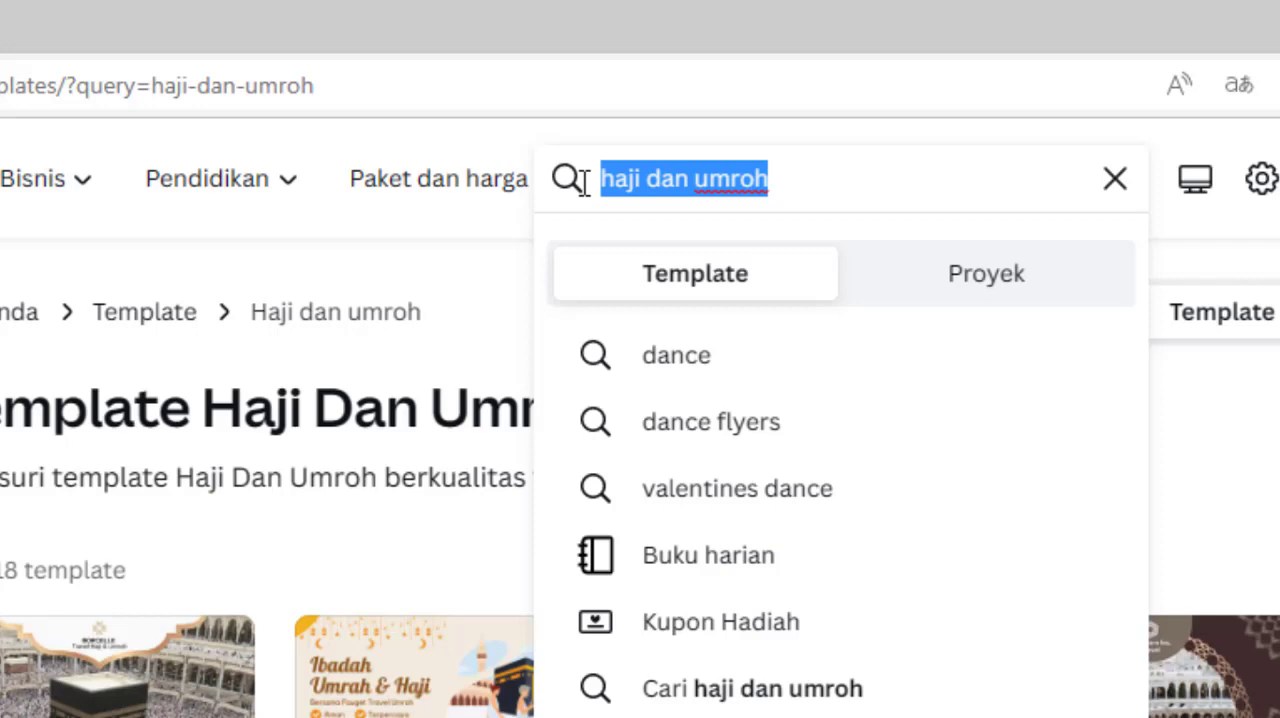
text(menu makan)
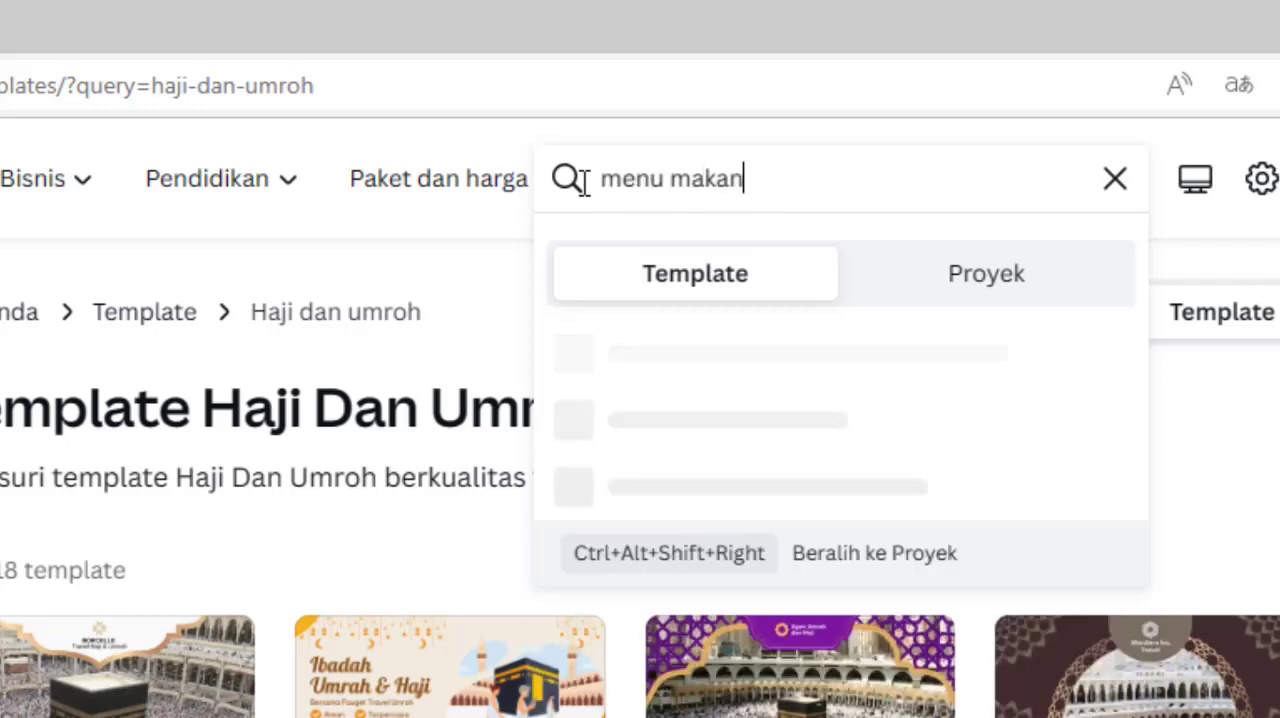
text(an)
key(Return)
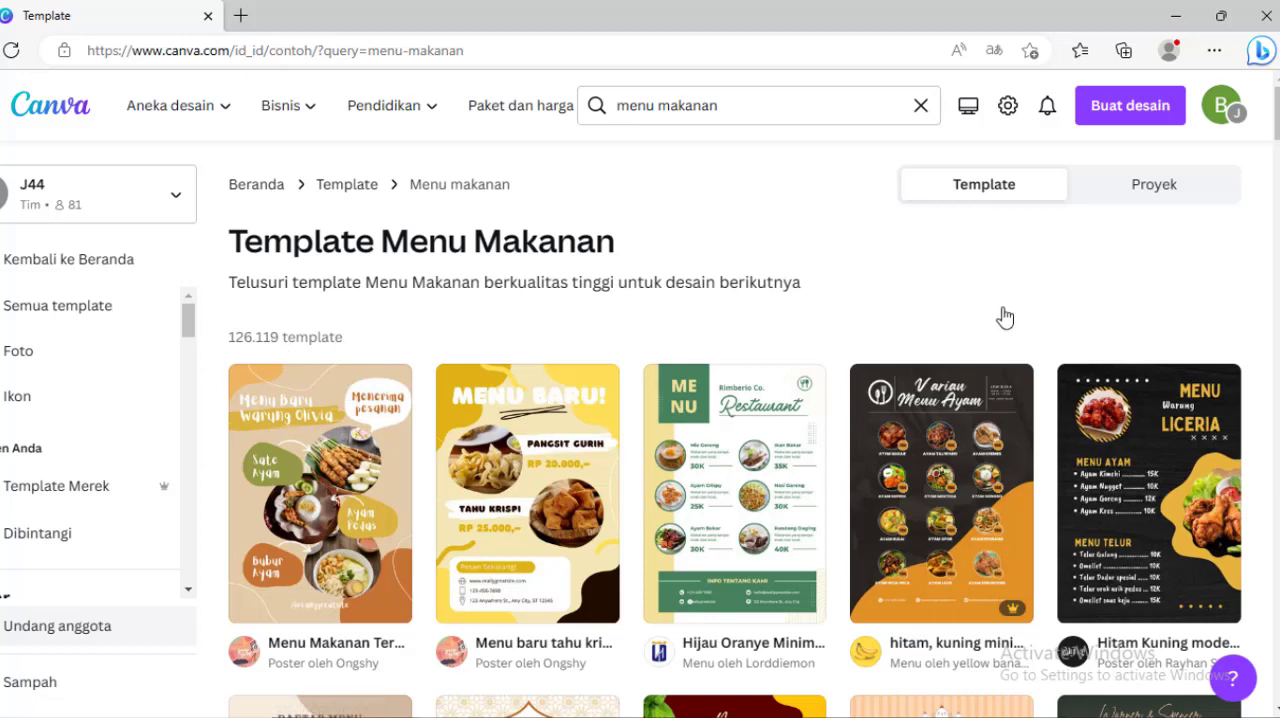
Step: Replace the search term with "buka bersama" and run the template search
click(756, 116)
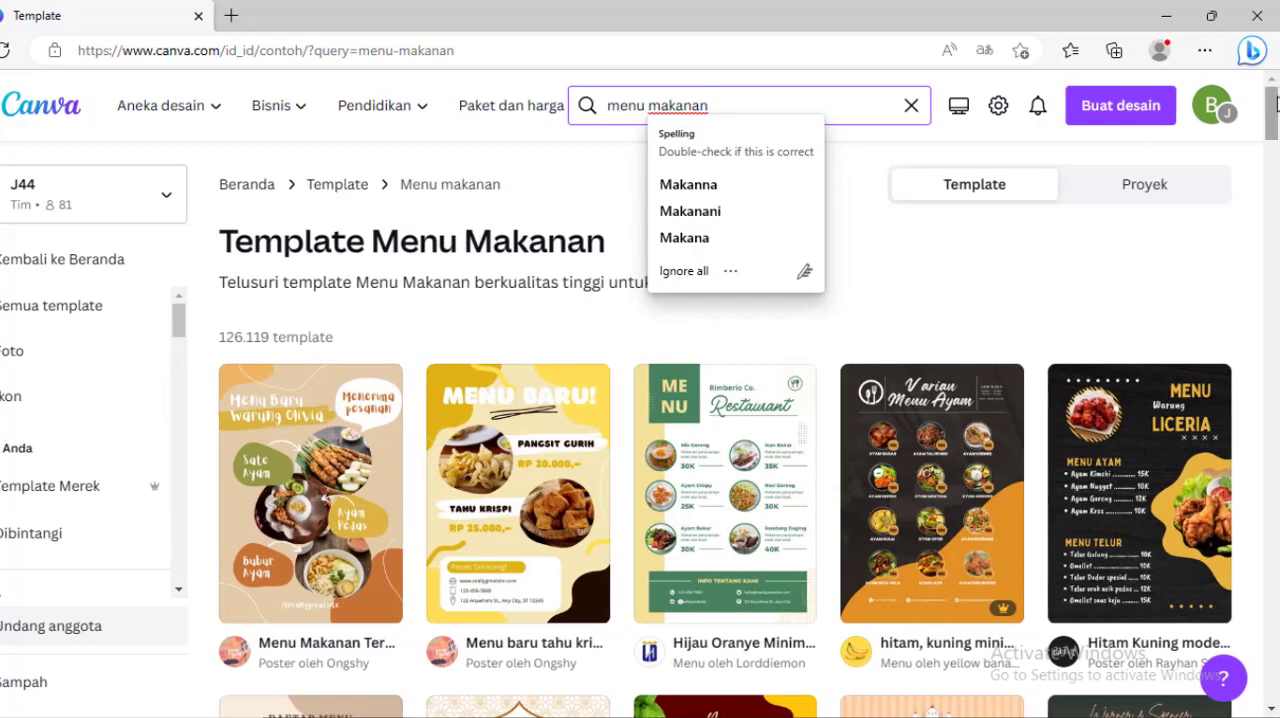
drag(1273, 104, 1262, 62)
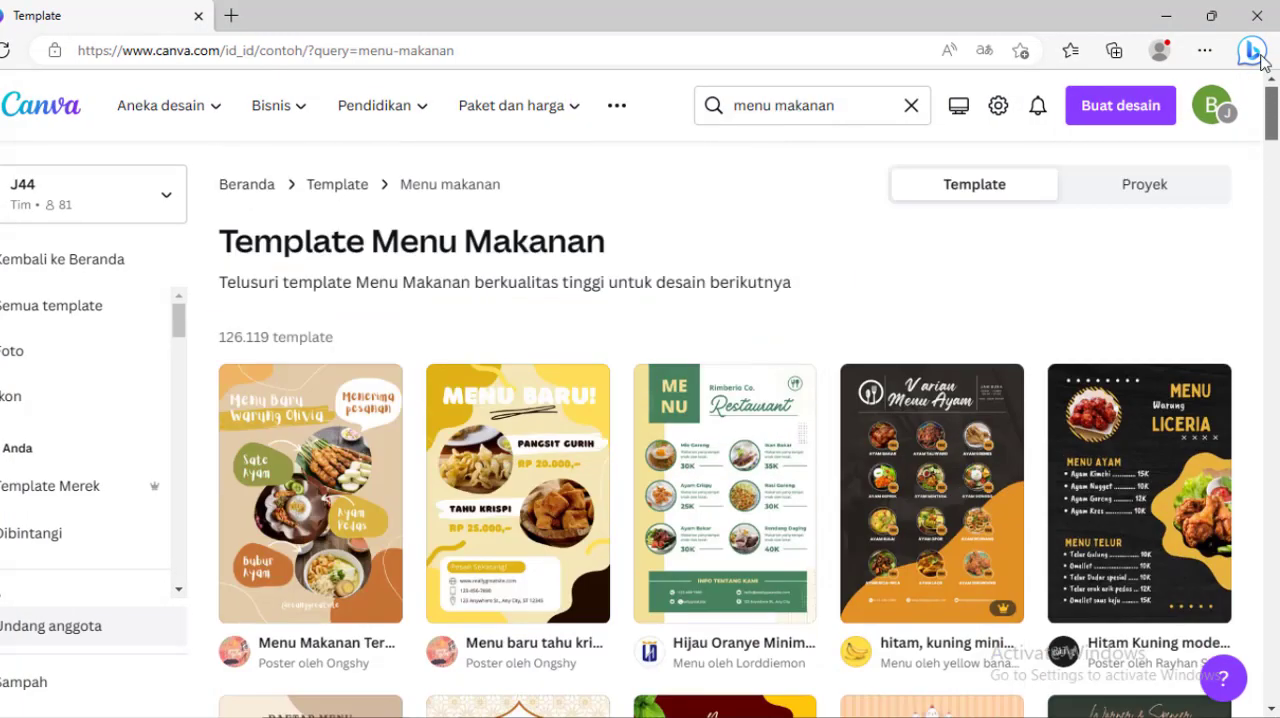
click(848, 107)
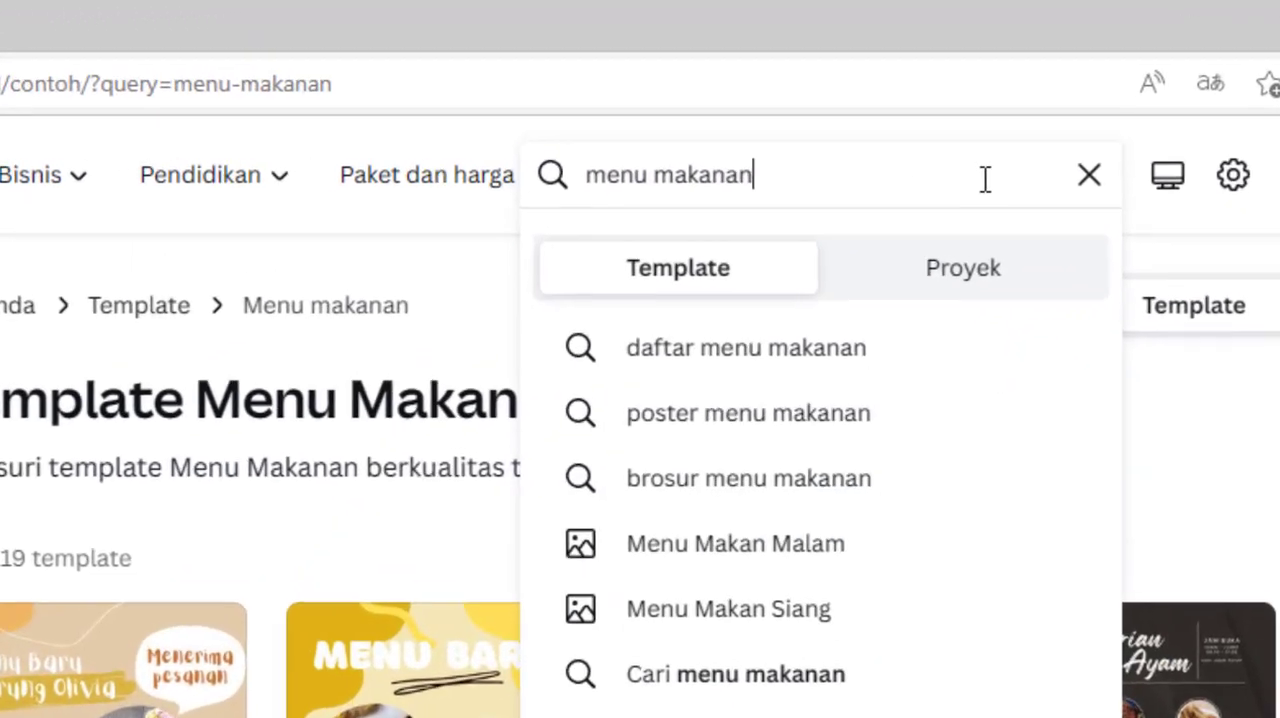
key(ctrl+a)
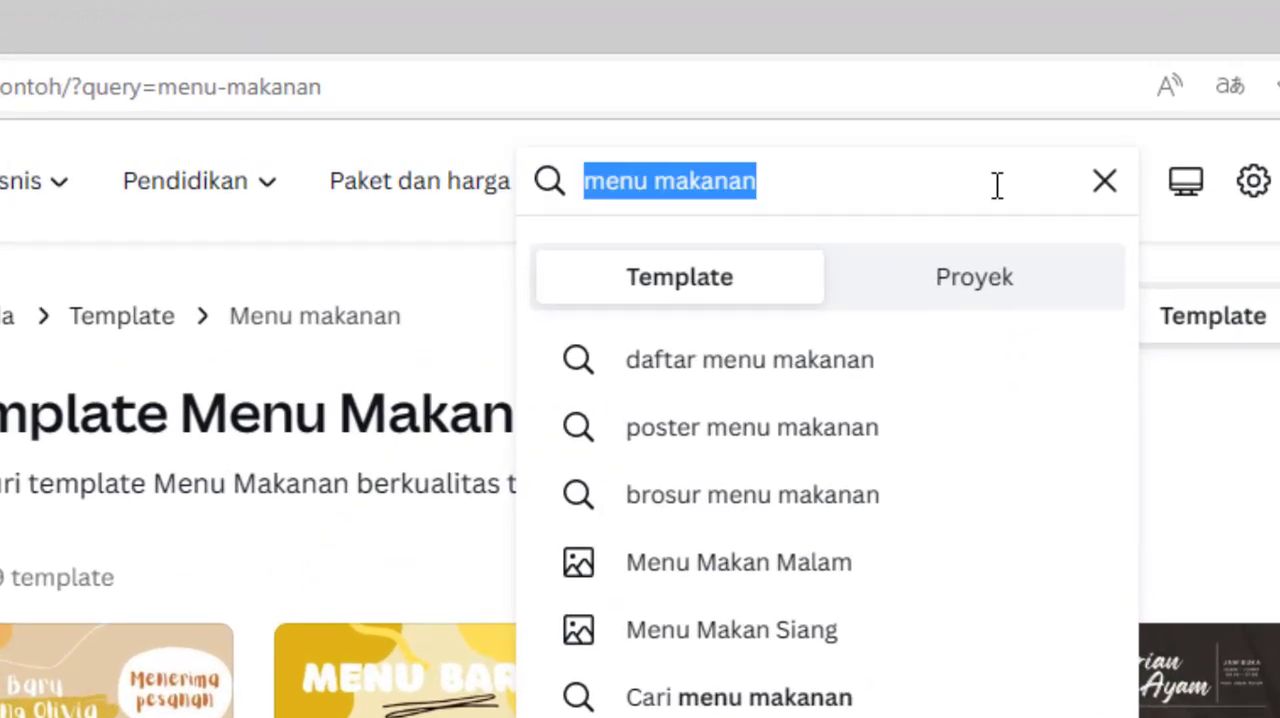
text(buka ber)
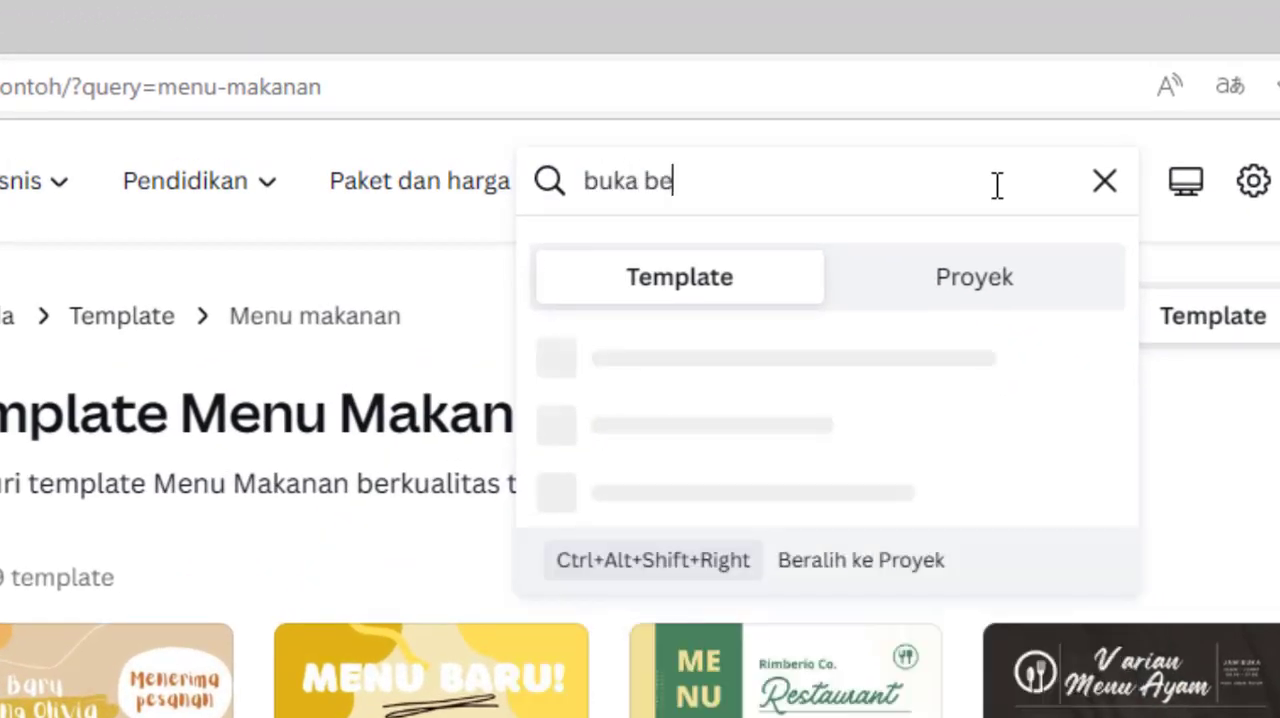
text(sama)
key(Return)
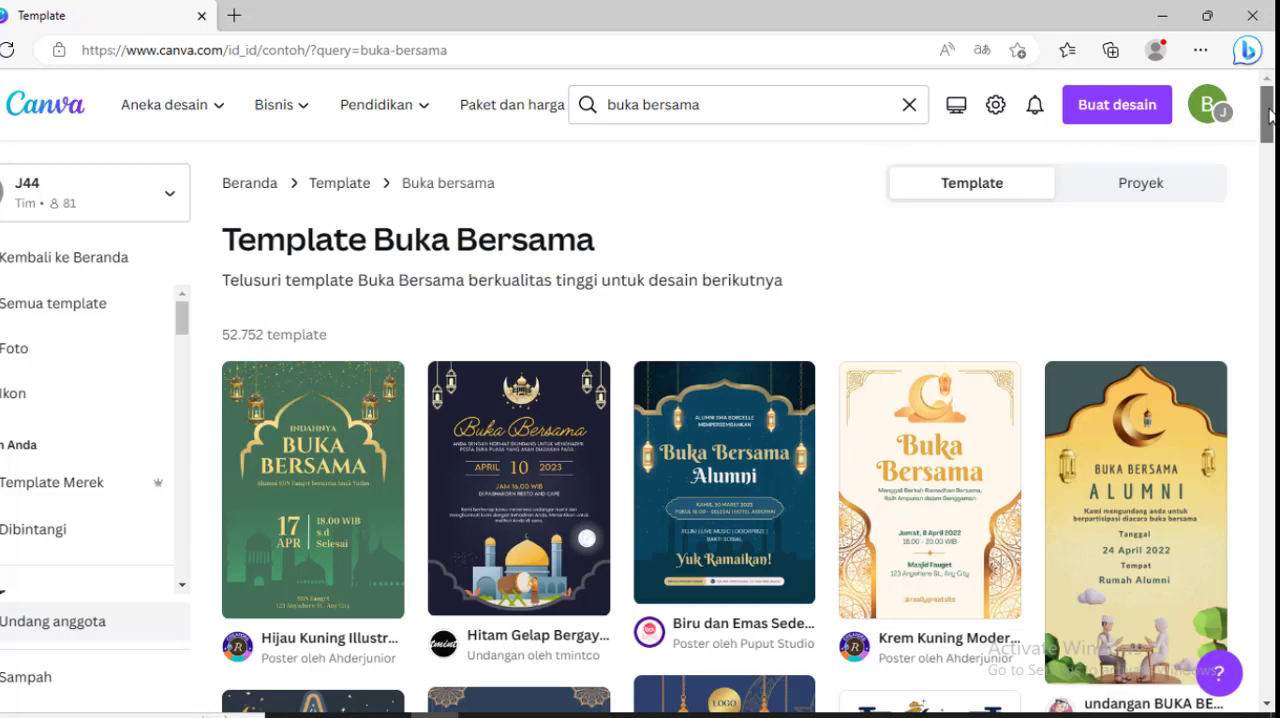
Step: Look through the range of Buka Bersama template designs and return to the start of the results
drag(1270, 116, 1270, 129)
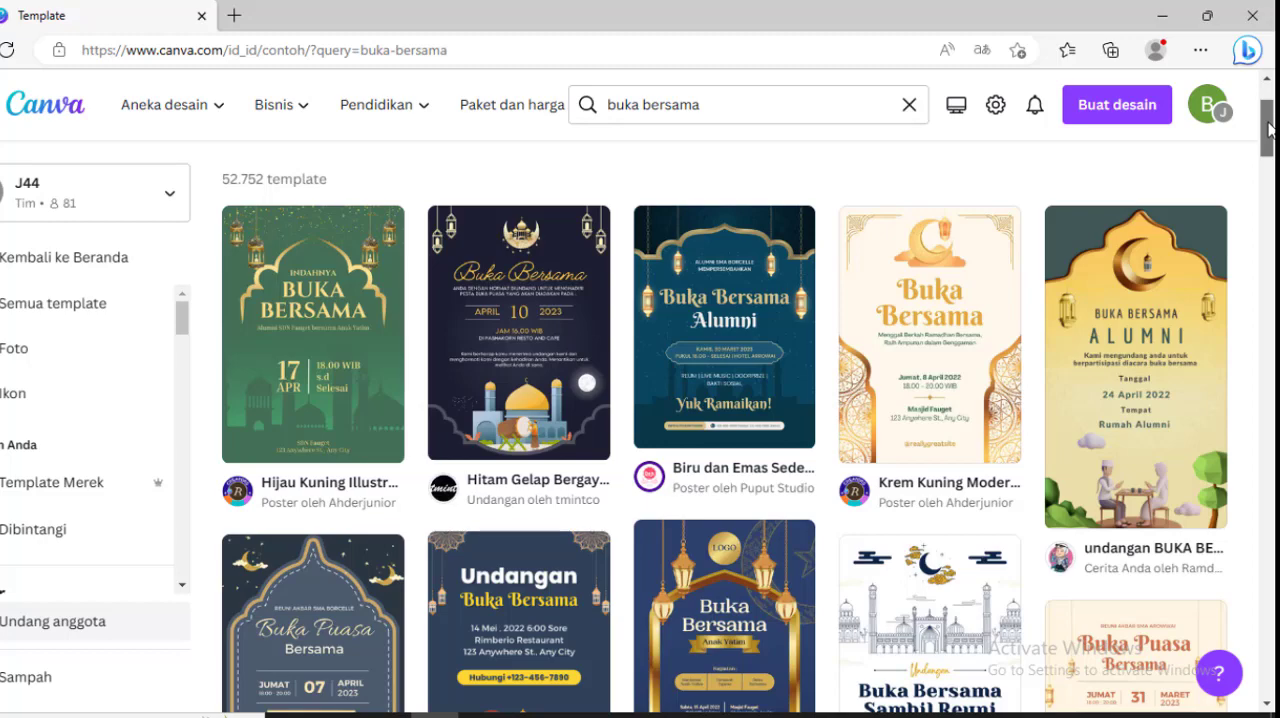
drag(1270, 129, 1258, 90)
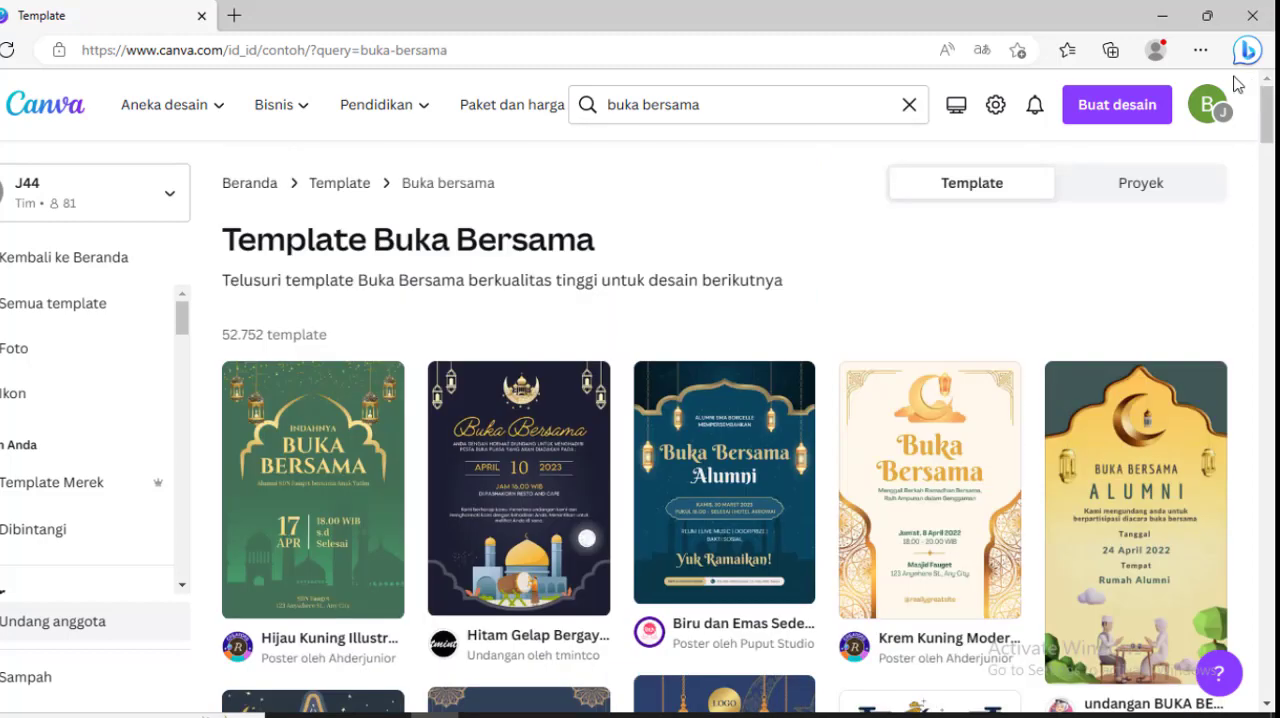
click(727, 107)
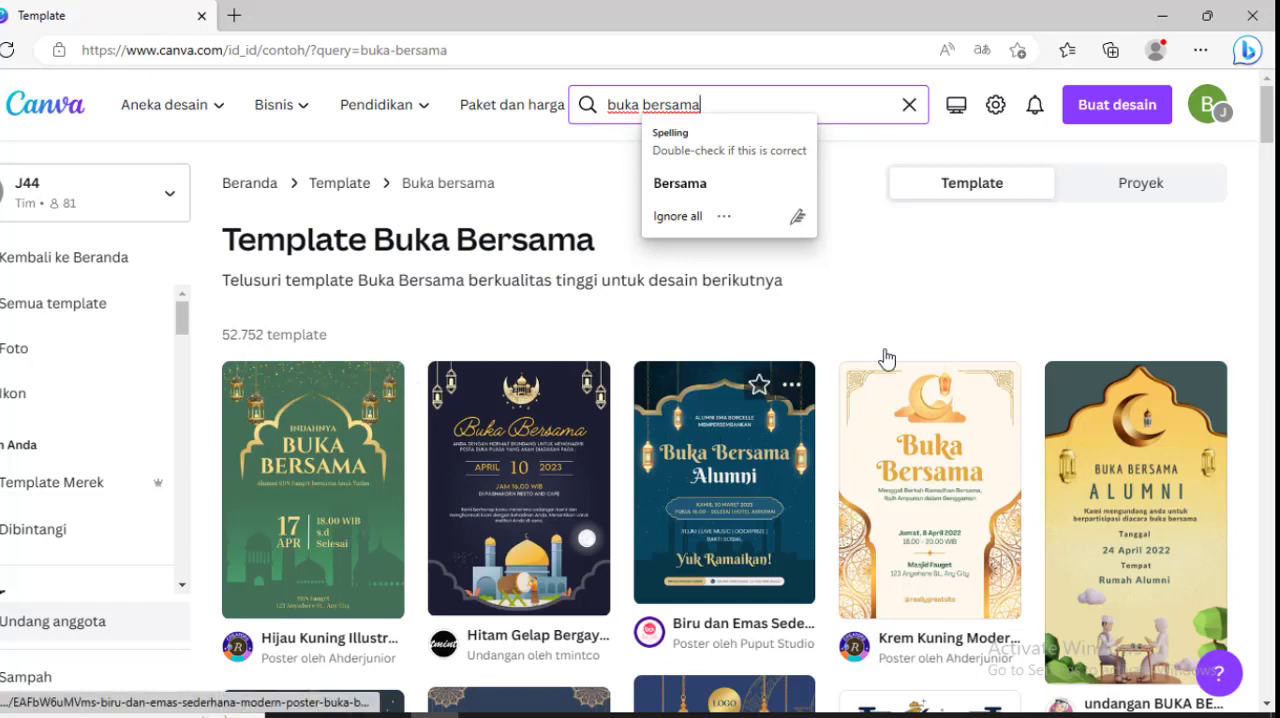
mouse_move(1270, 120)
mouse_down()
mouse_move(1268, 183)
mouse_move(1266, 142)
mouse_up()
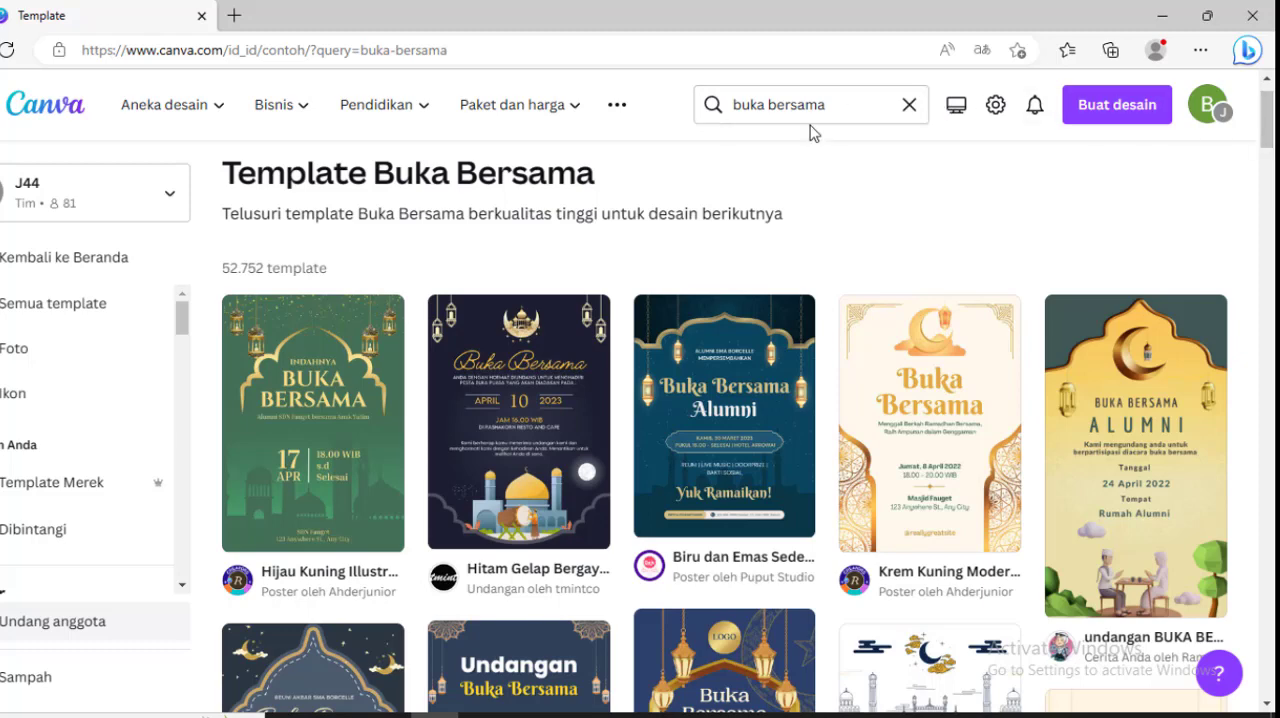
drag(1268, 119, 1273, 272)
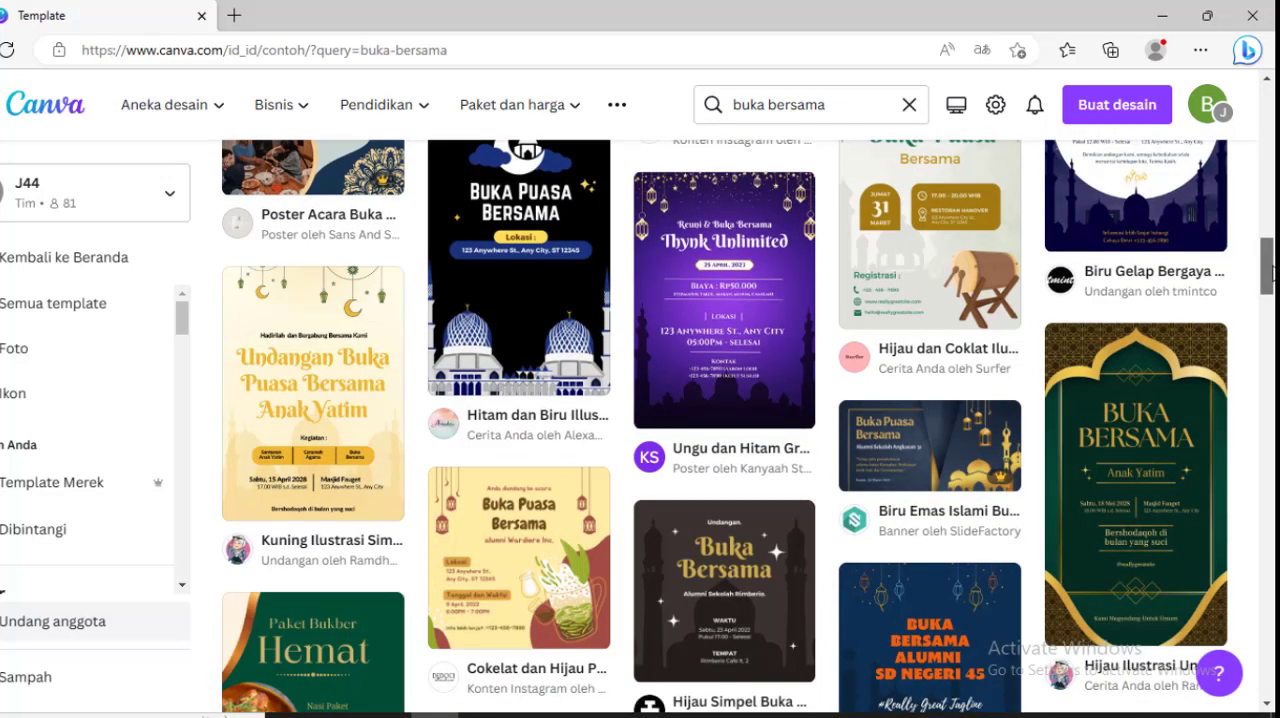
drag(1273, 267, 1205, 72)
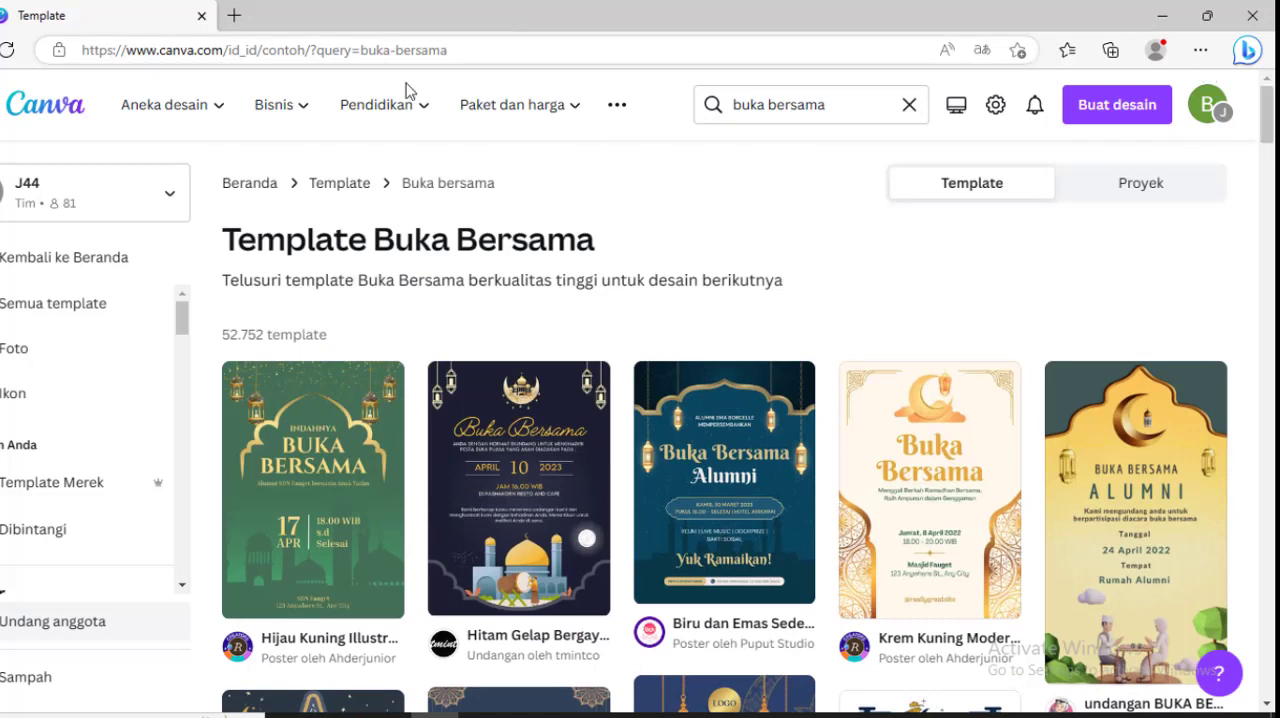
Step: Go back to the Beranda home page and browse the Produk cetak design category
click(250, 184)
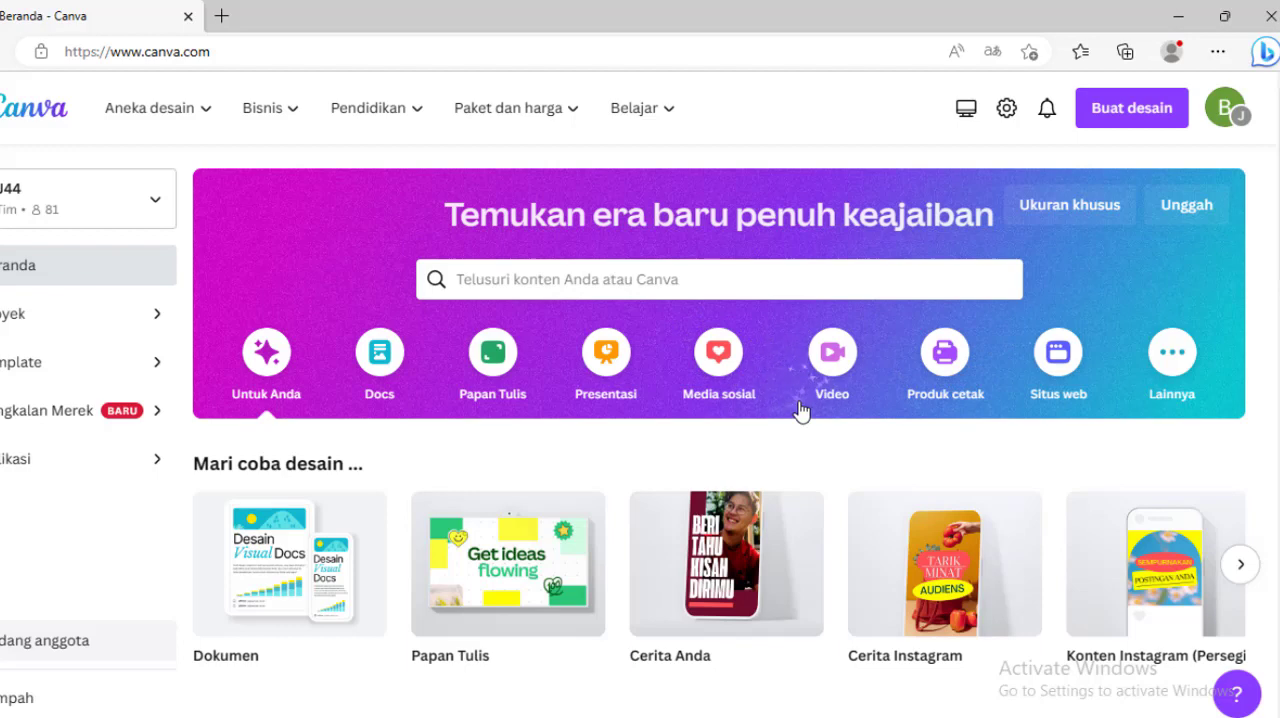
click(947, 355)
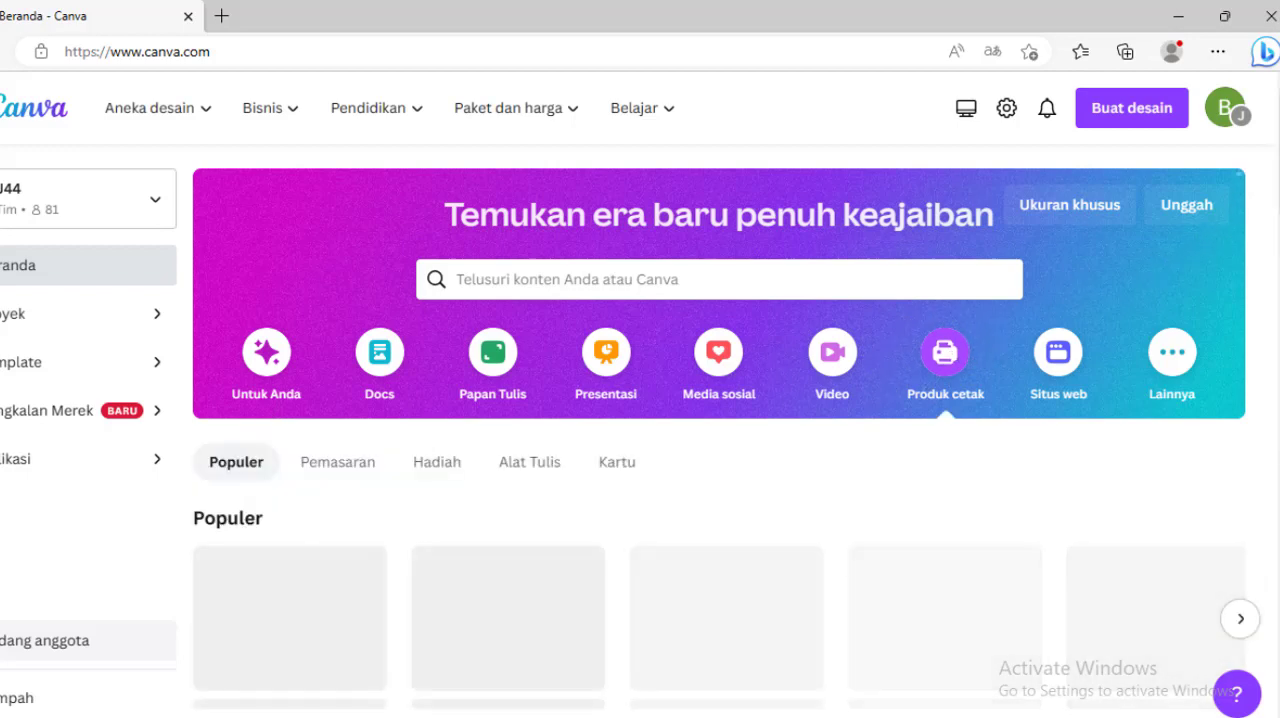
scroll(1237, 204, down, 2)
scroll(720, 430, down, 1)
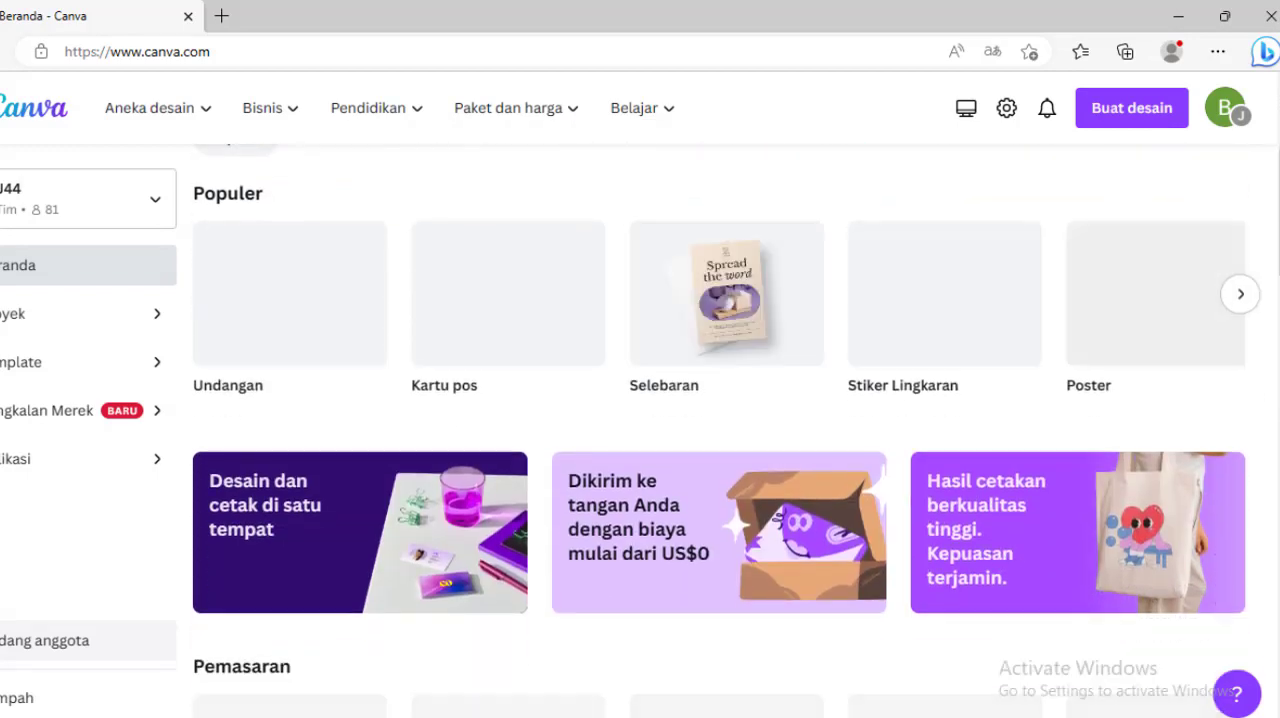
Step: Look through the Pemasaran and Hadiah print products in the Produk cetak category and return to the category choices
scroll(727, 430, down, 3)
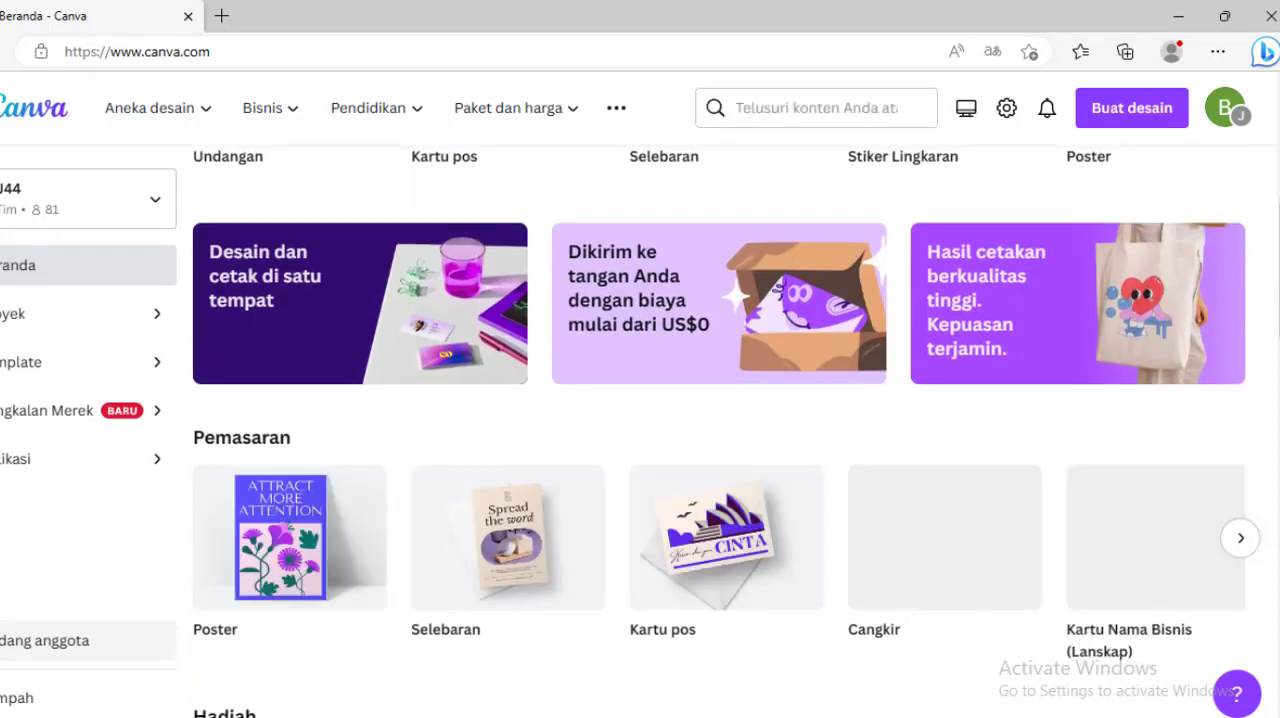
scroll(720, 430, down, 1)
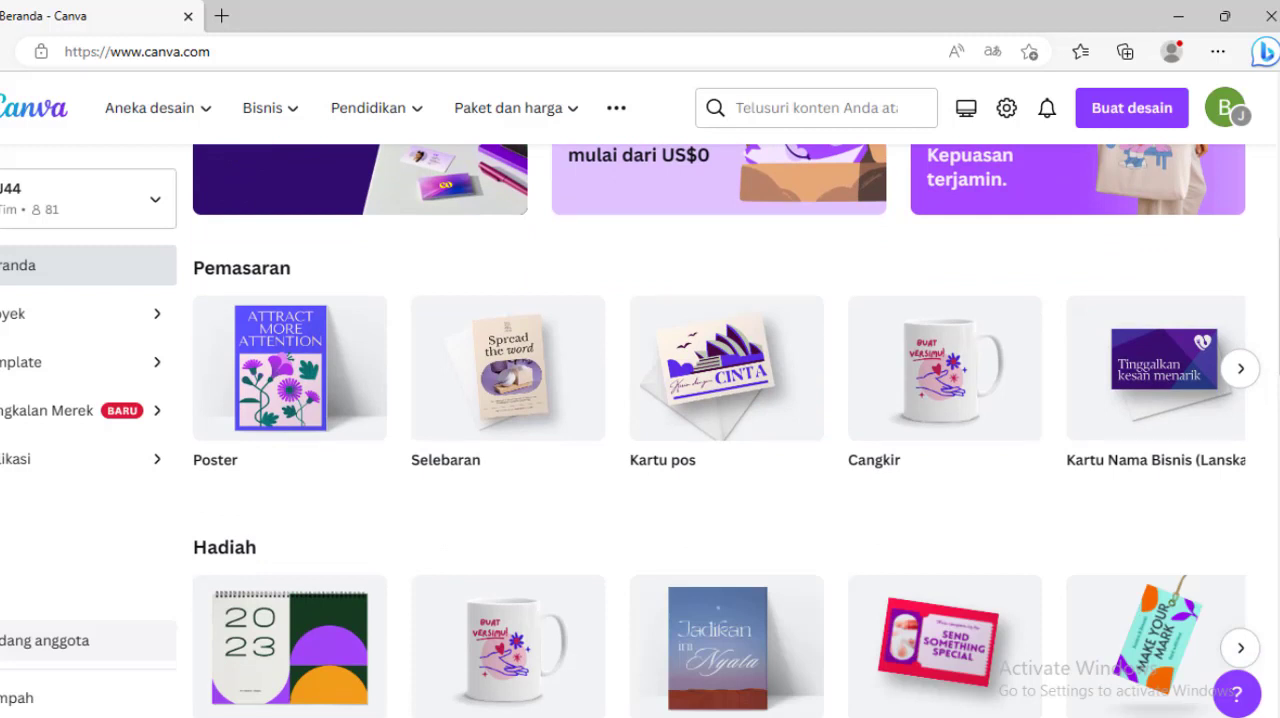
scroll(727, 431, down, 1)
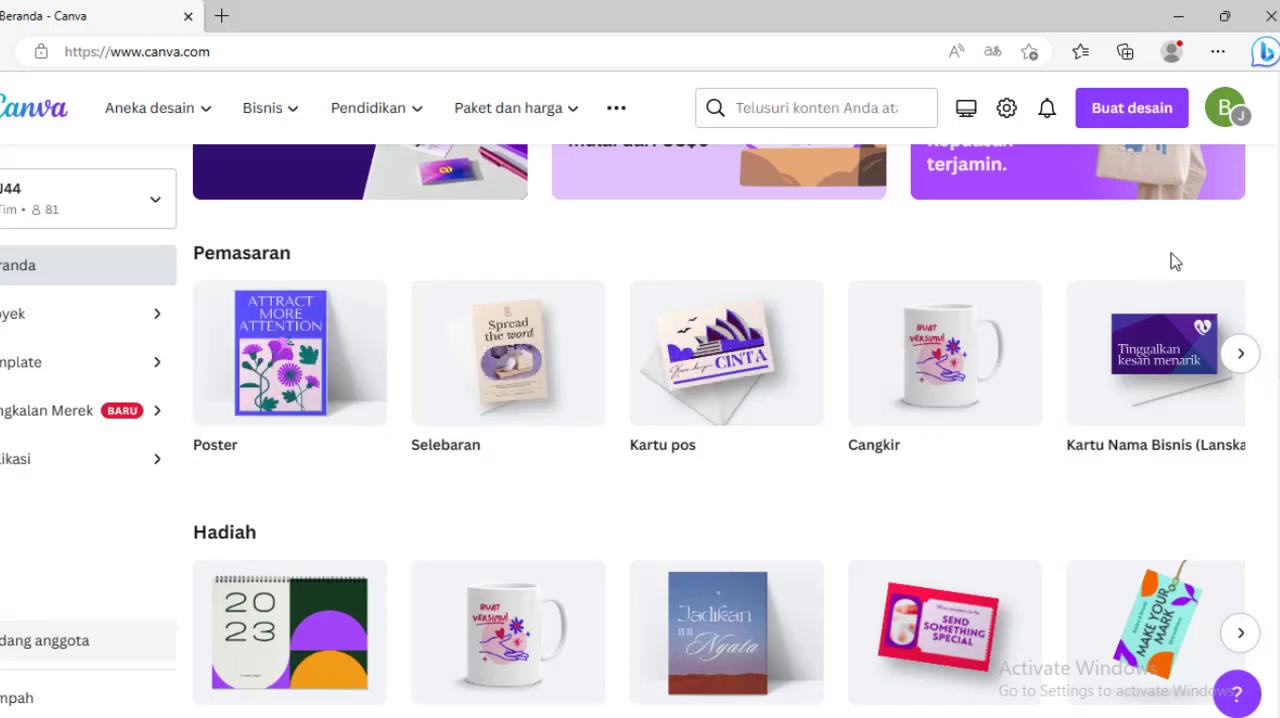
scroll(727, 430, up, 5)
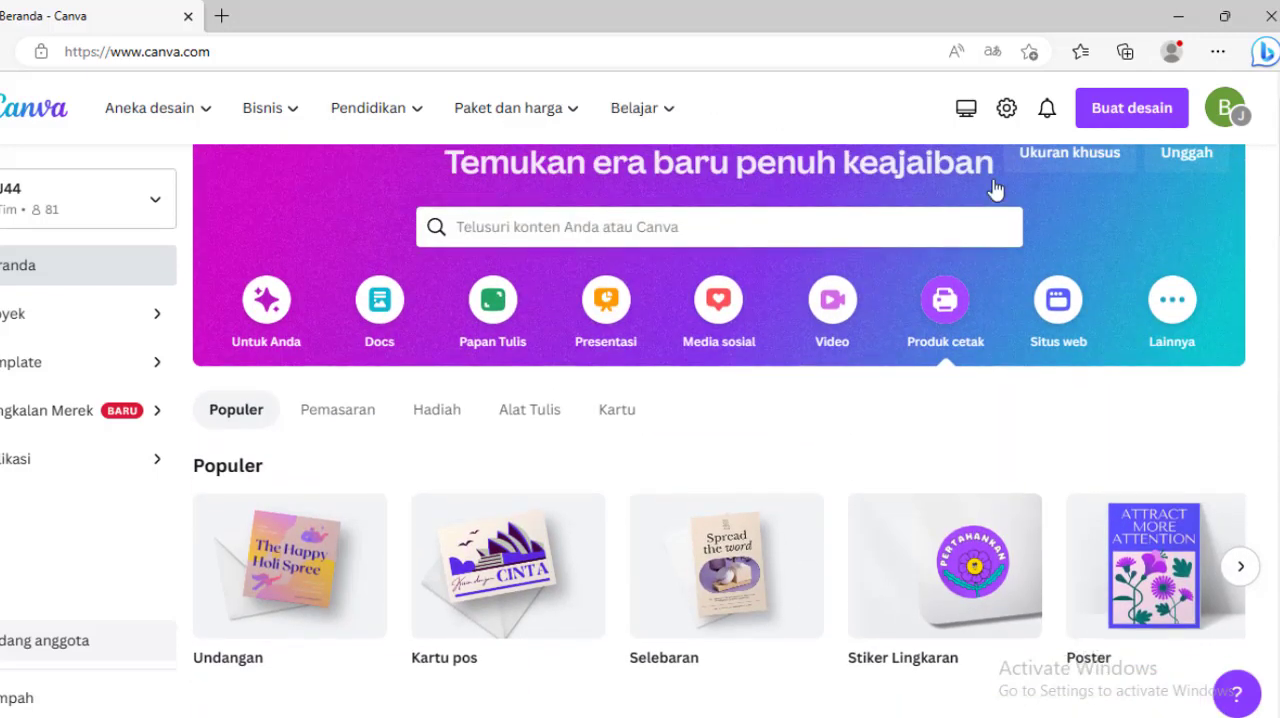
Step: Switch the design category to Media sosial and browse its Instagram, Facebook and LinkedIn formats
click(716, 304)
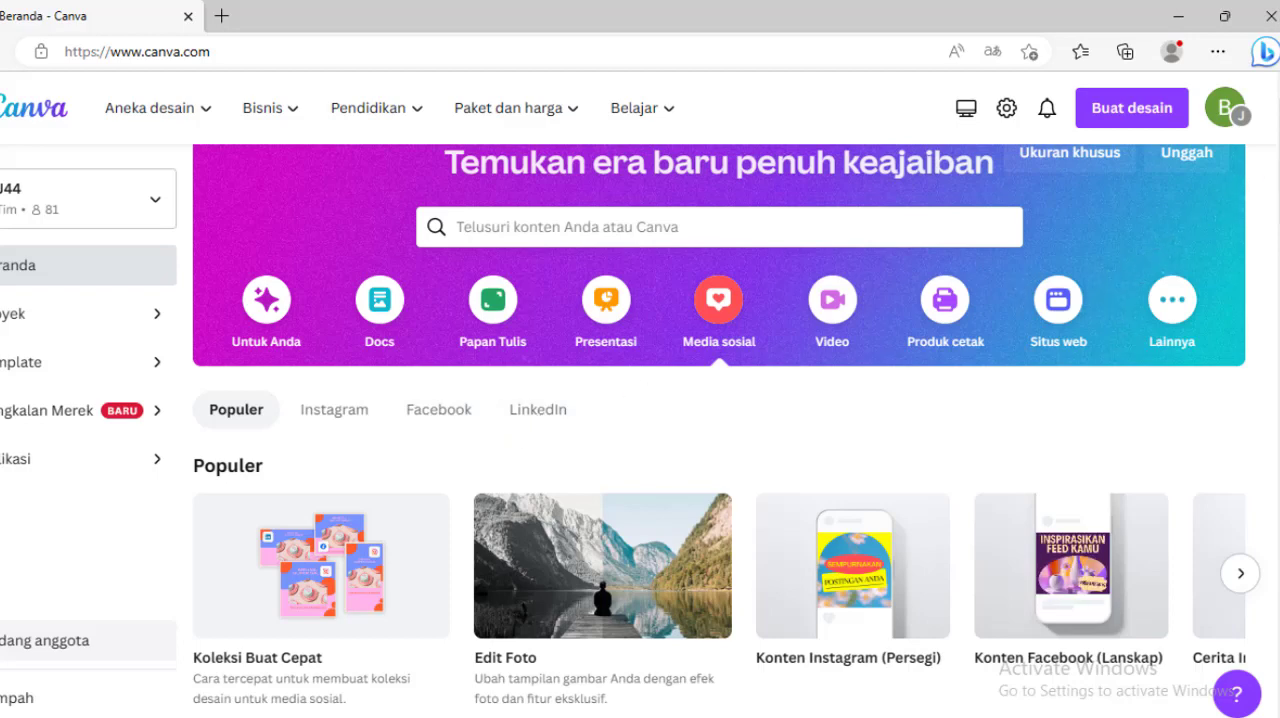
scroll(720, 430, down, 2)
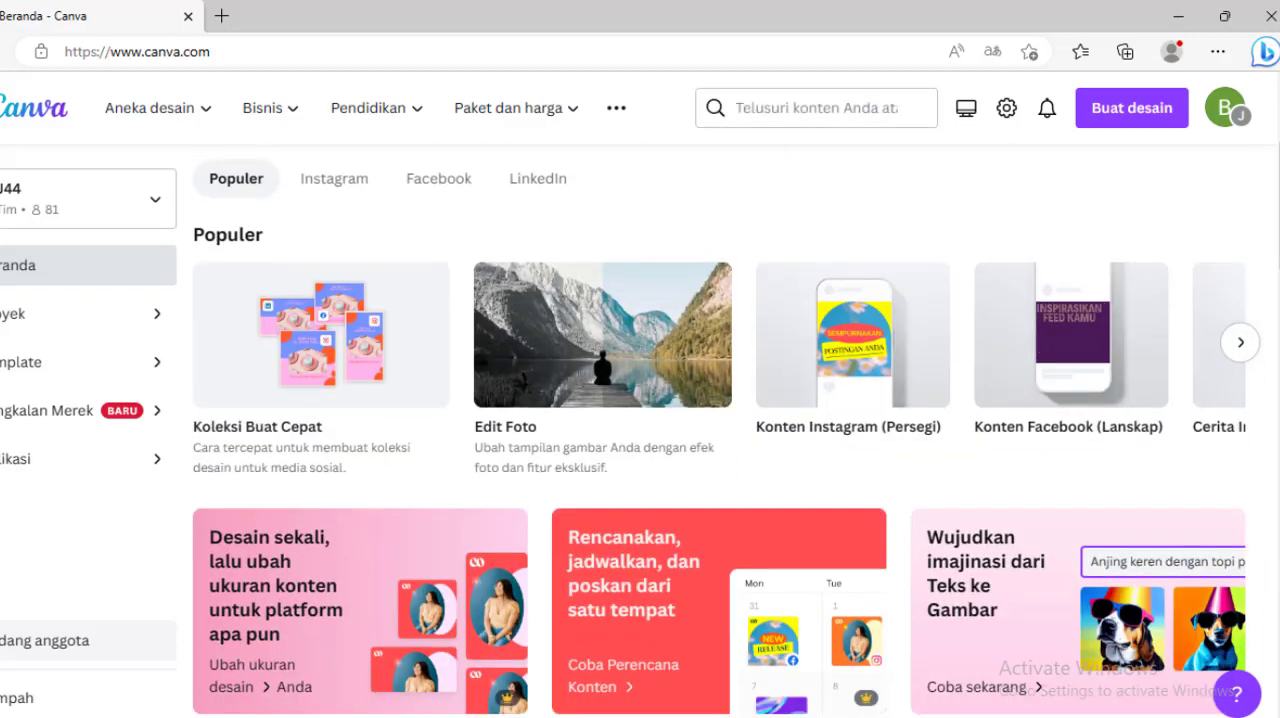
scroll(720, 430, down, 2)
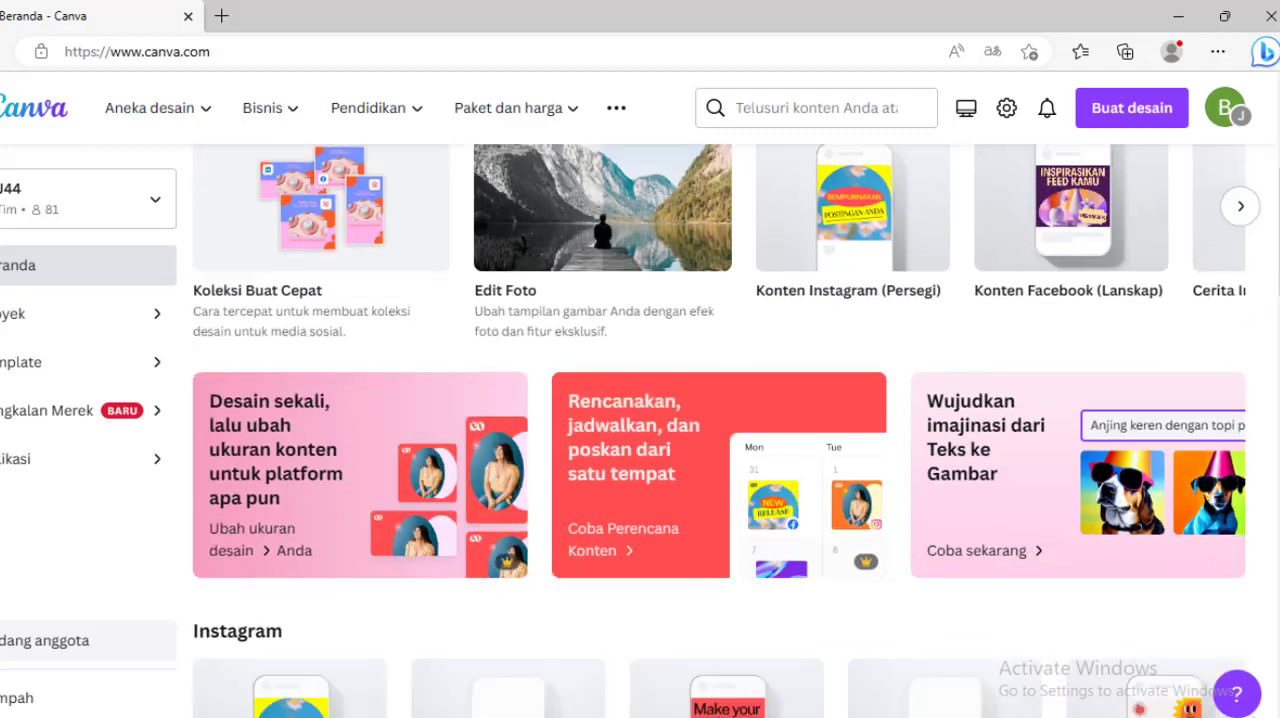
scroll(720, 430, down, 3)
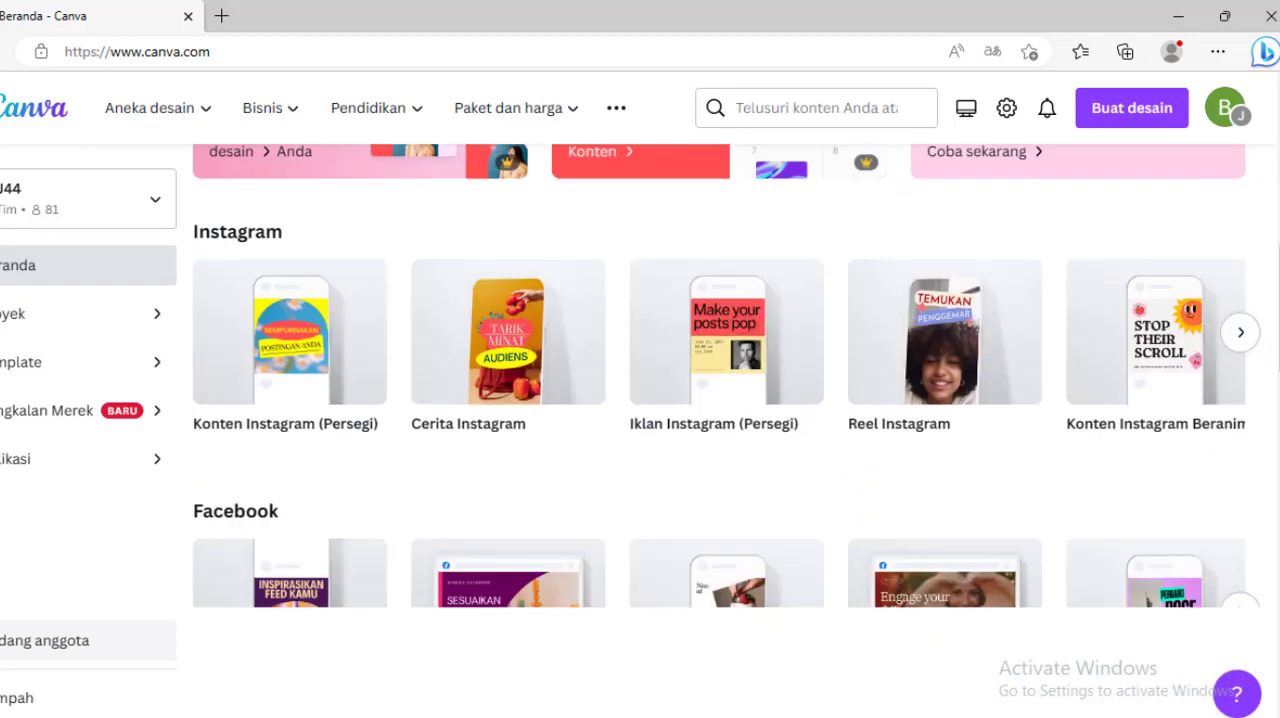
scroll(1270, 307, up, 3)
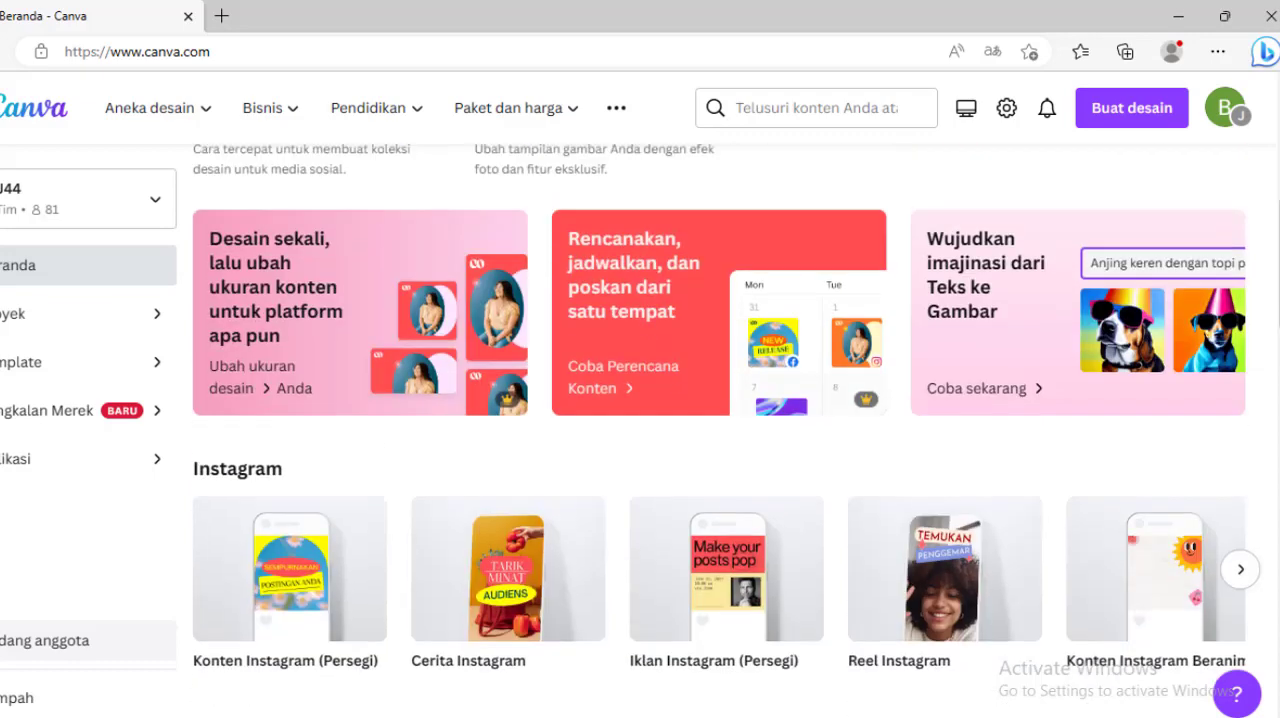
scroll(1270, 307, down, 2)
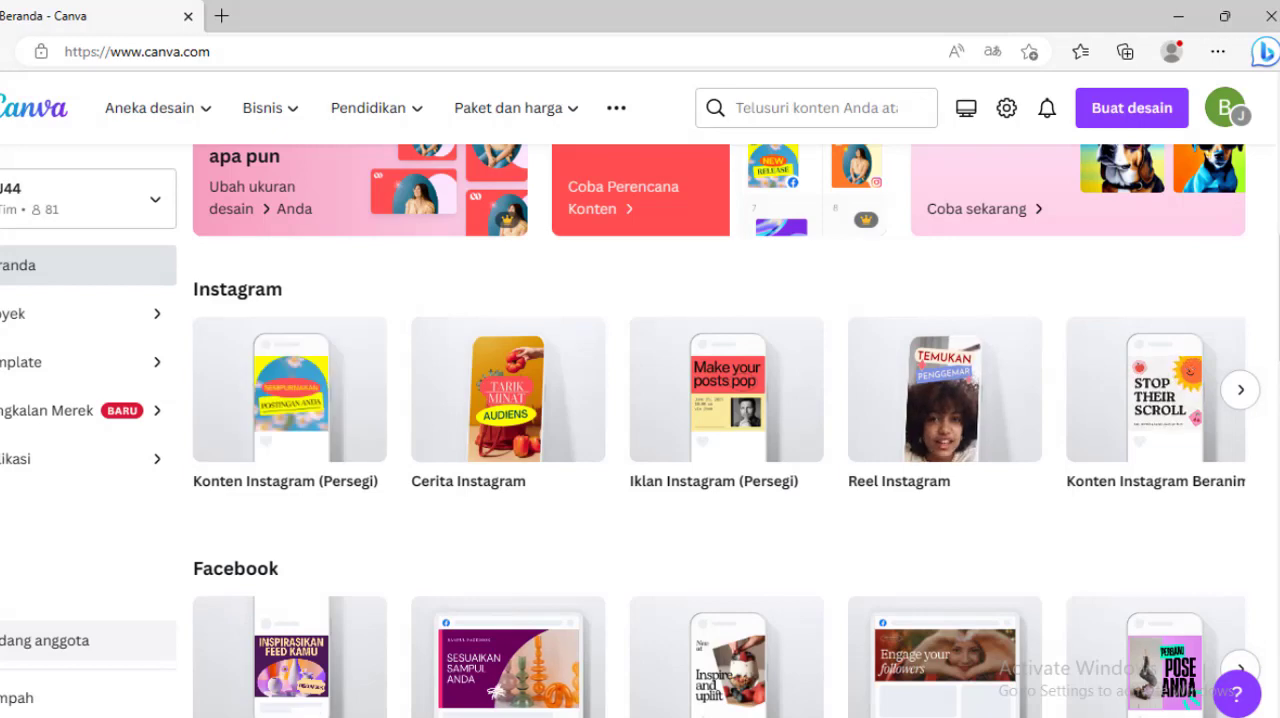
scroll(727, 411, down, 4)
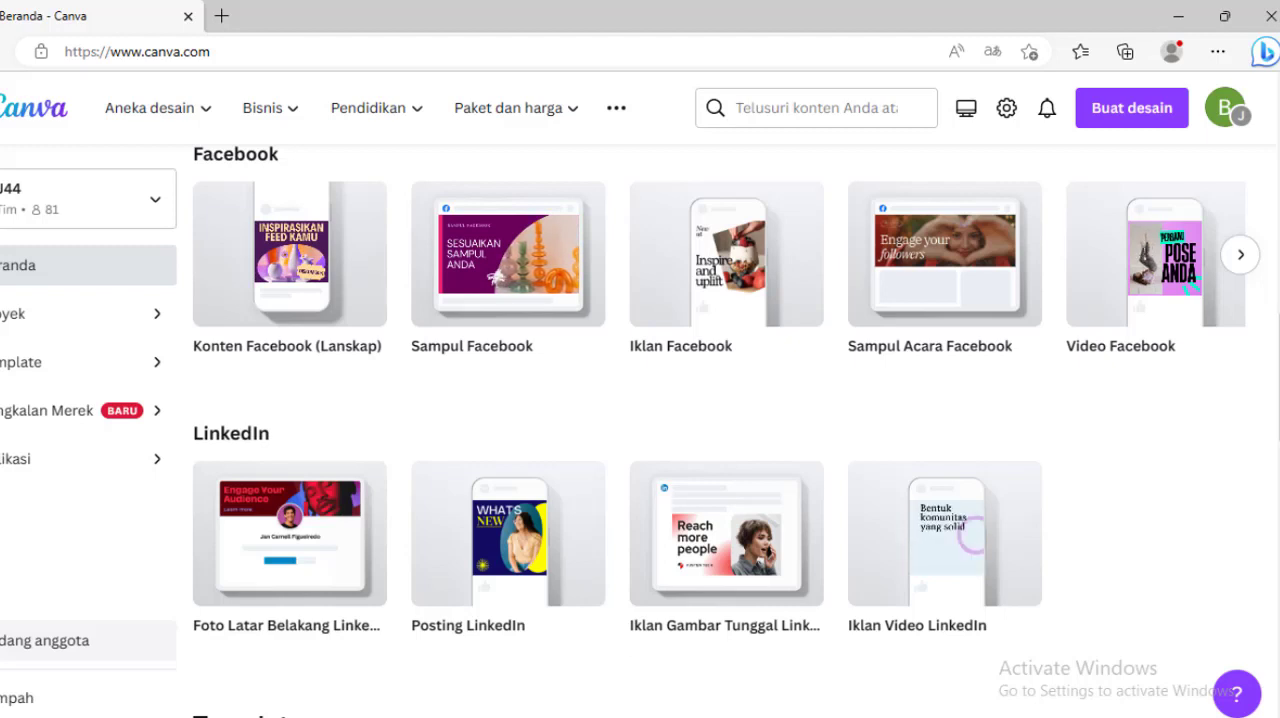
scroll(1144, 252, down, 3)
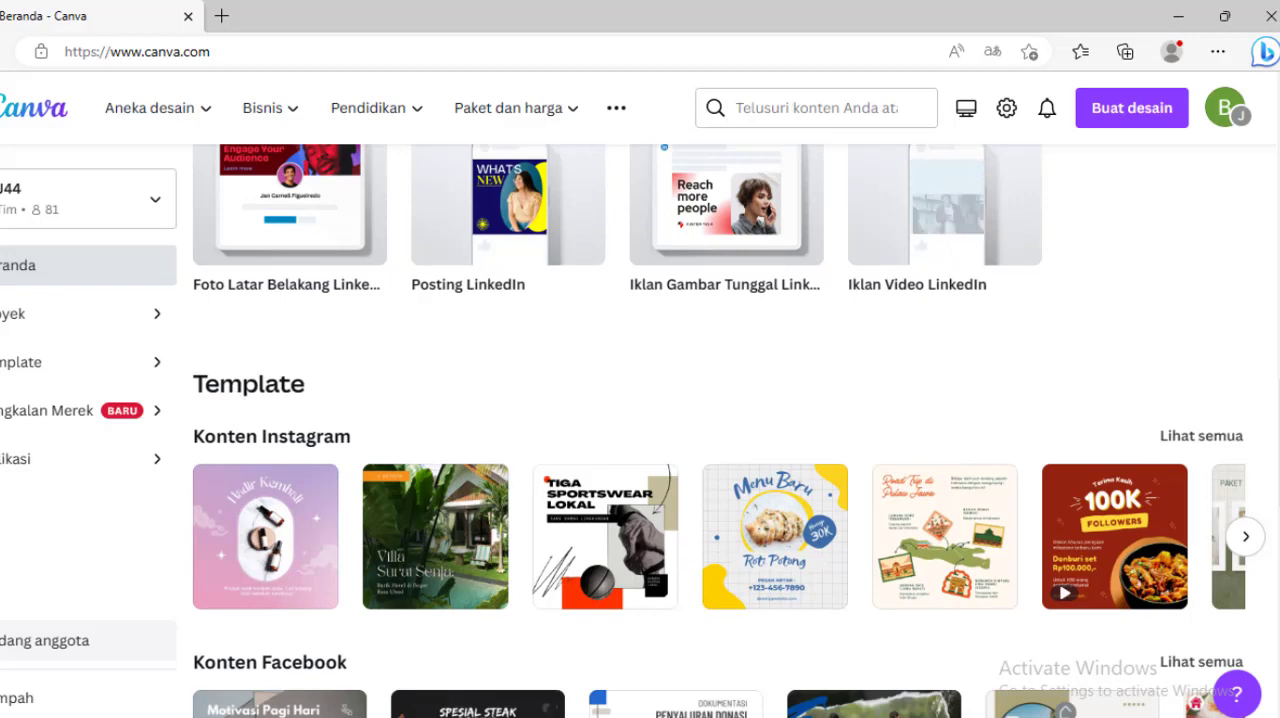
Step: Find the Status WhatsApp row among the Media sosial templates and open its full template collection
scroll(1160, 453, down, 1)
scroll(720, 431, down, 1)
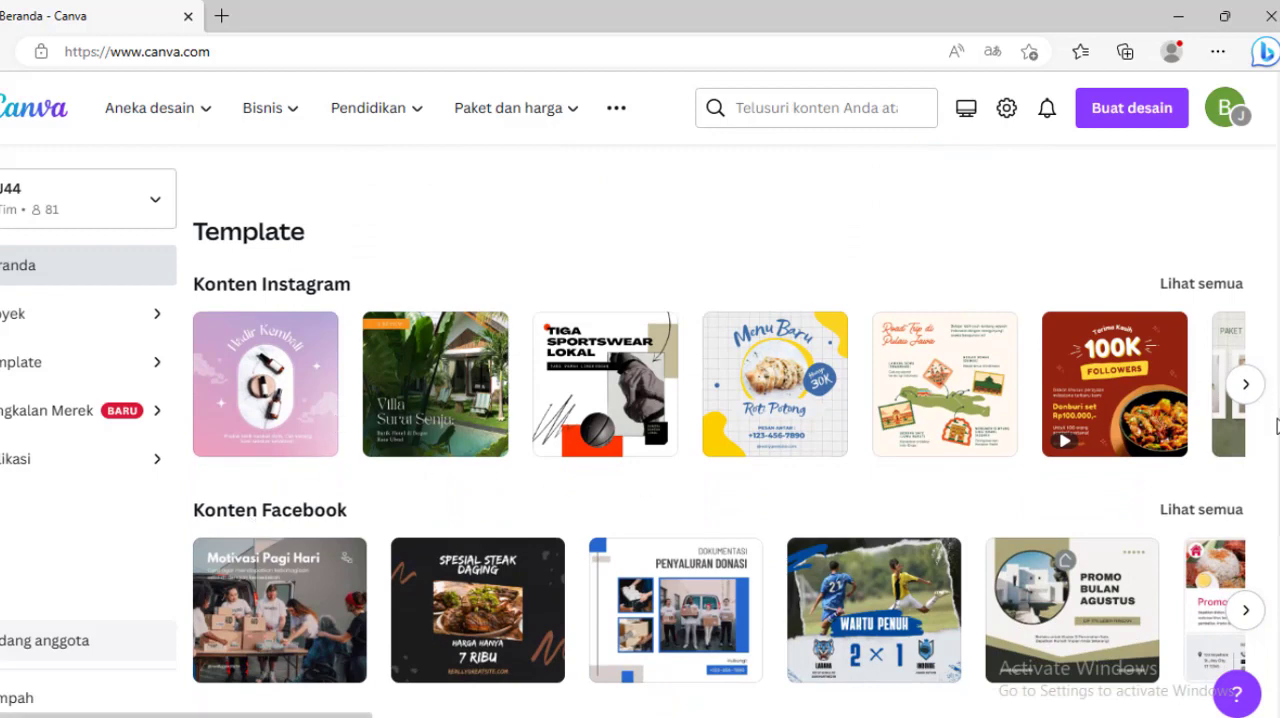
scroll(729, 430, down, 3)
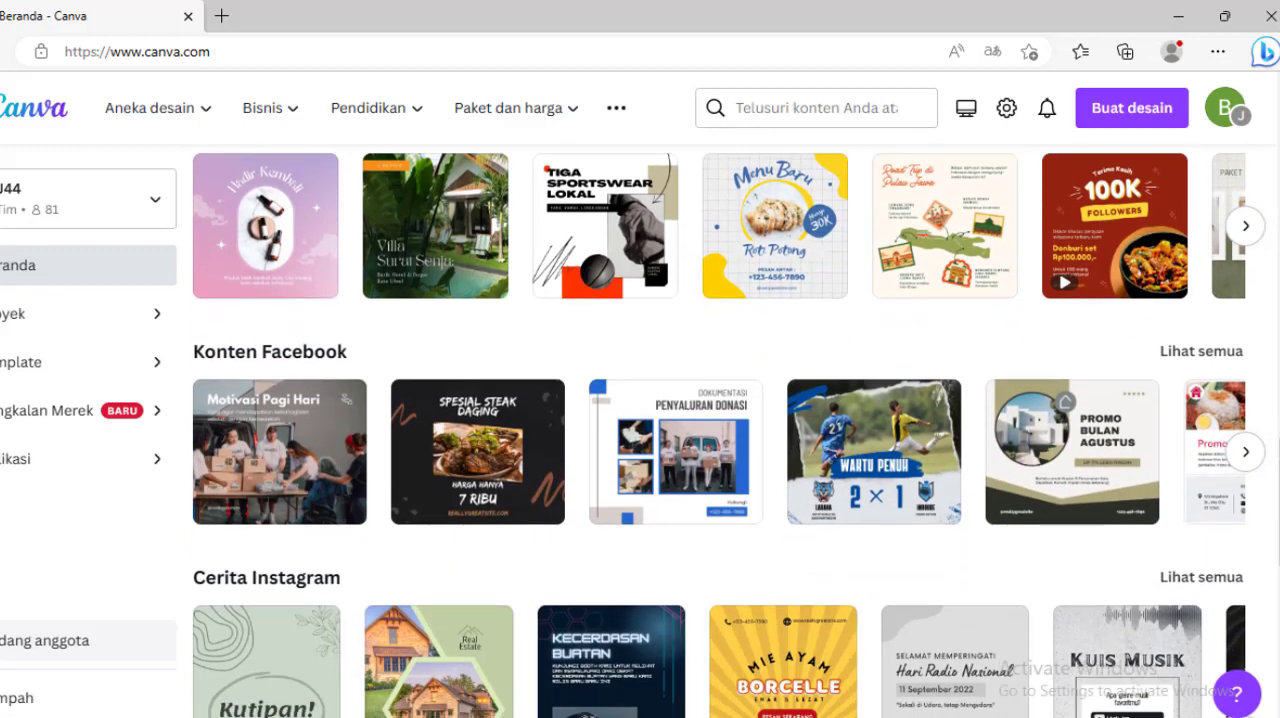
scroll(729, 430, down, 2)
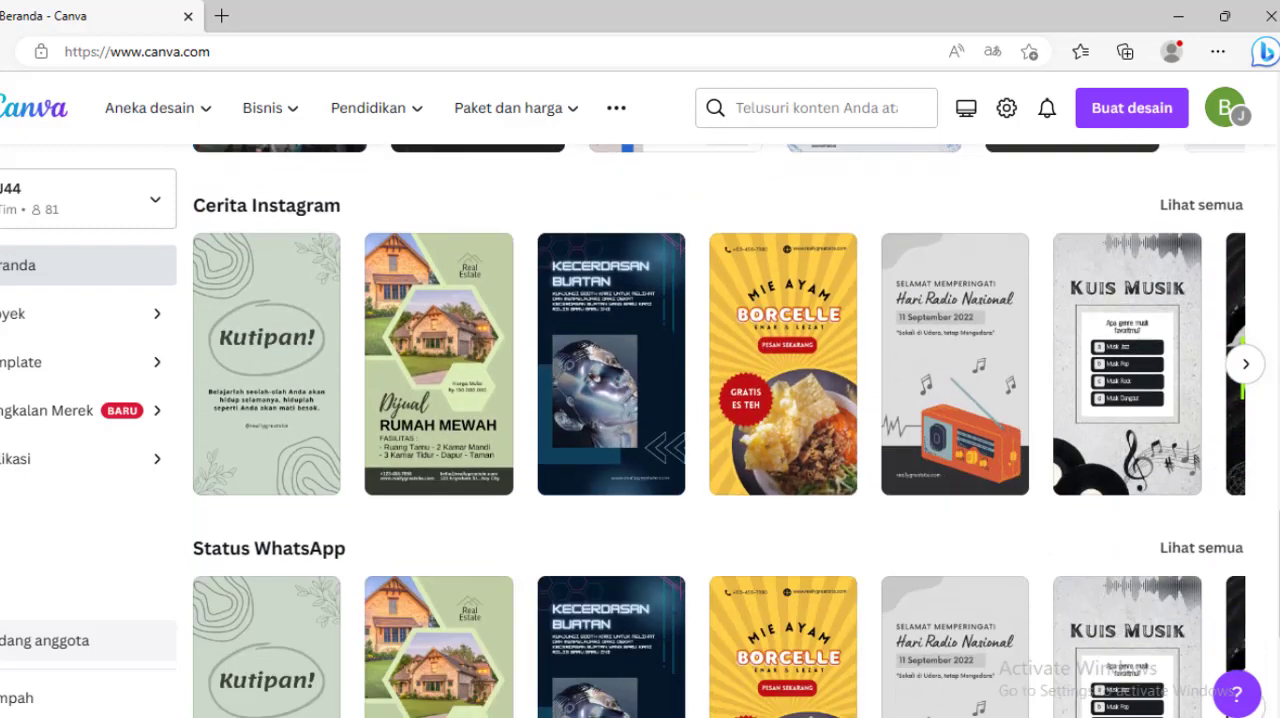
scroll(729, 430, down, 2)
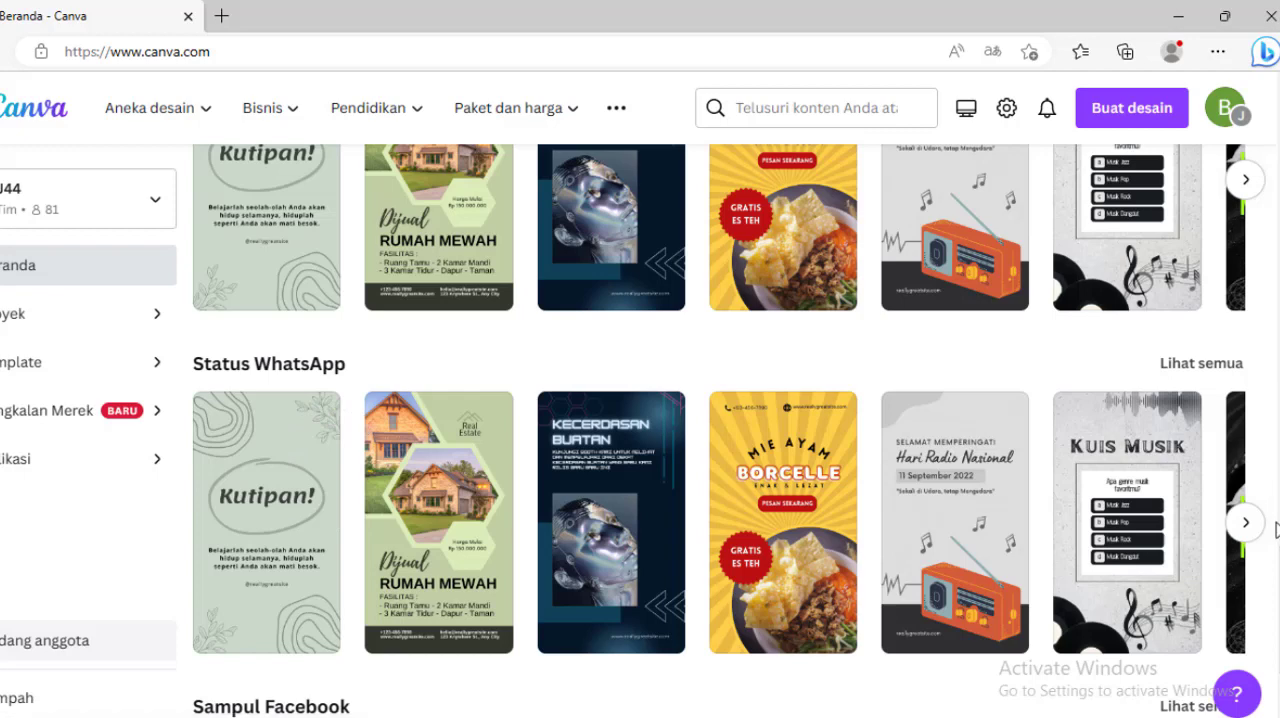
scroll(729, 431, down, 1)
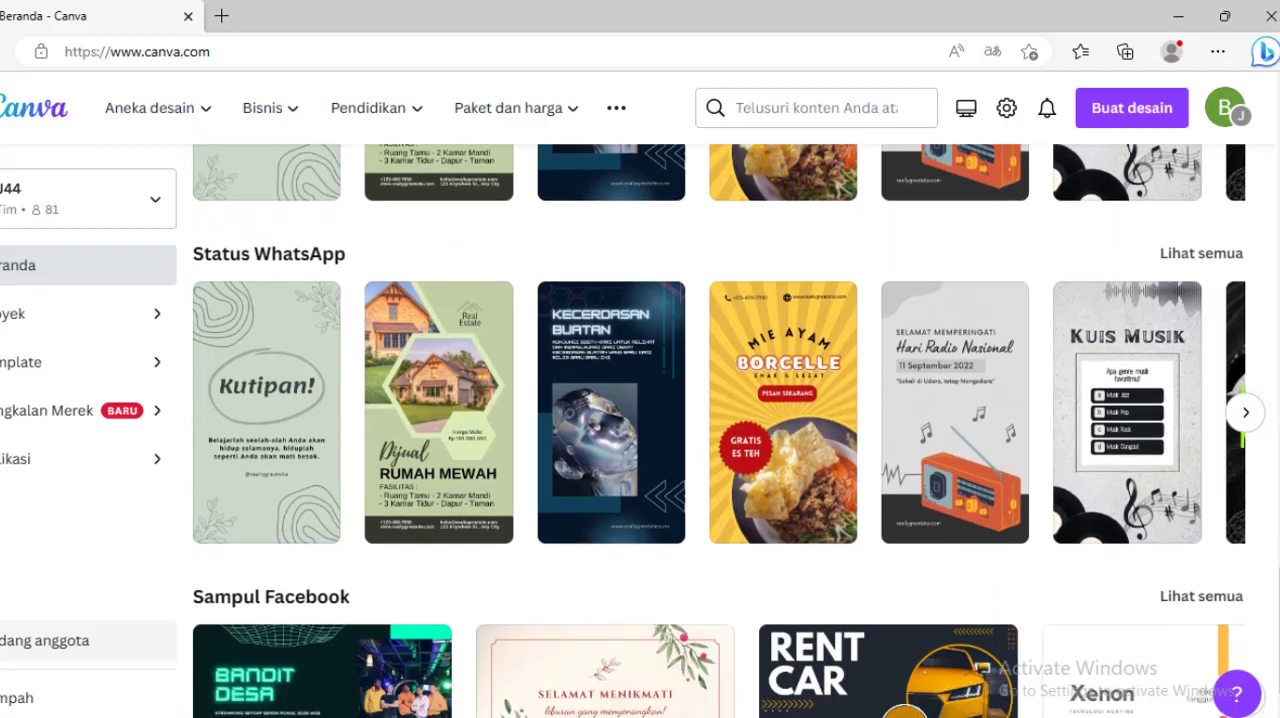
scroll(729, 431, up, 1)
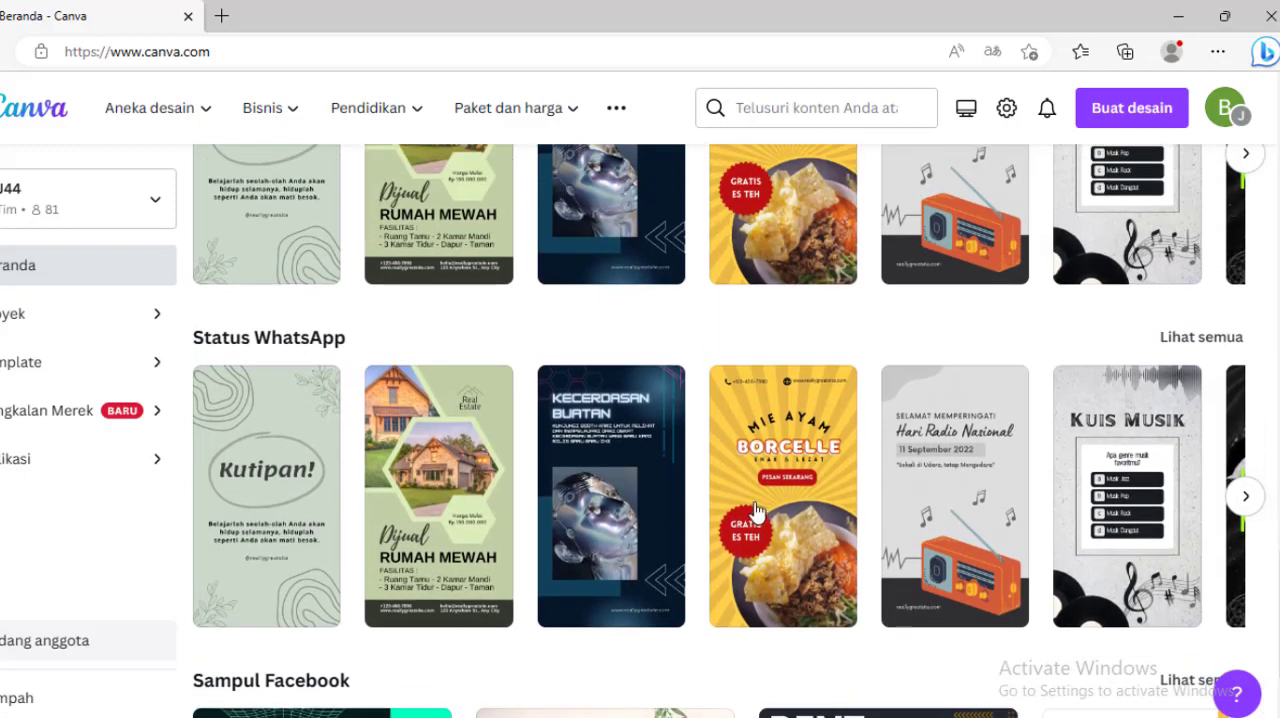
click(1208, 338)
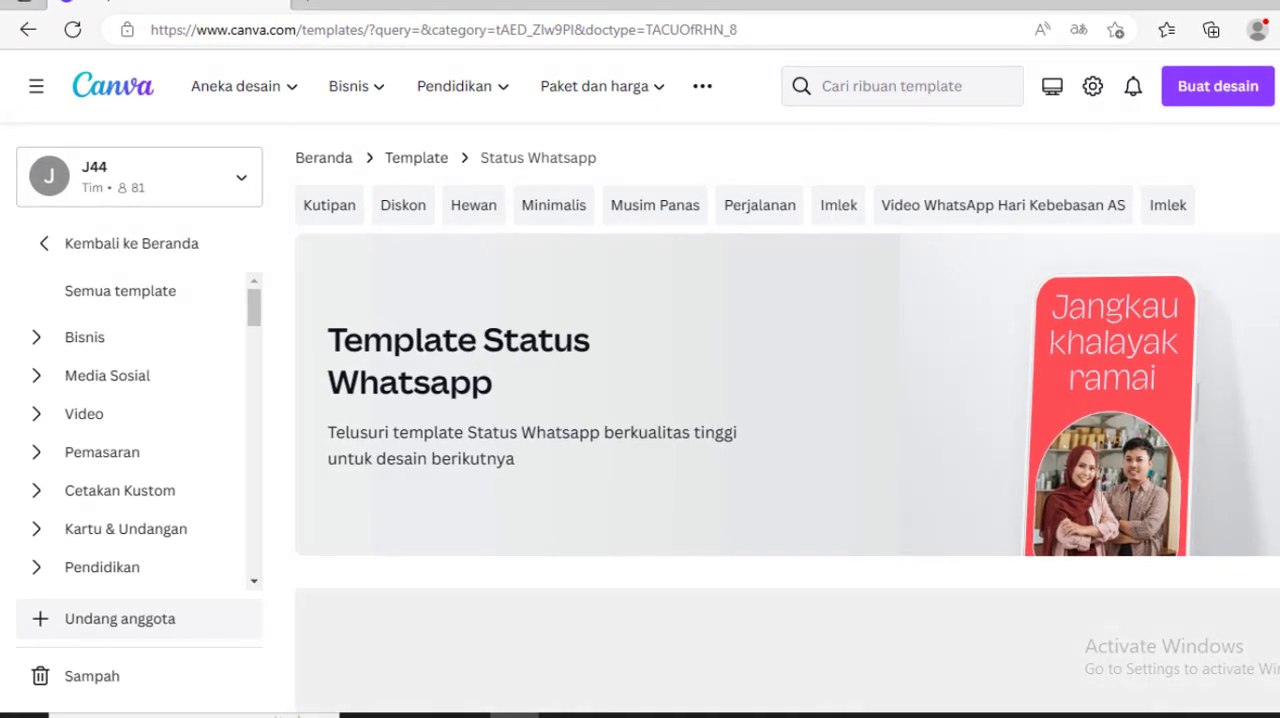
Step: Look through the range of designs in the Status Whatsapp template collection
scroll(788, 400, down, 5)
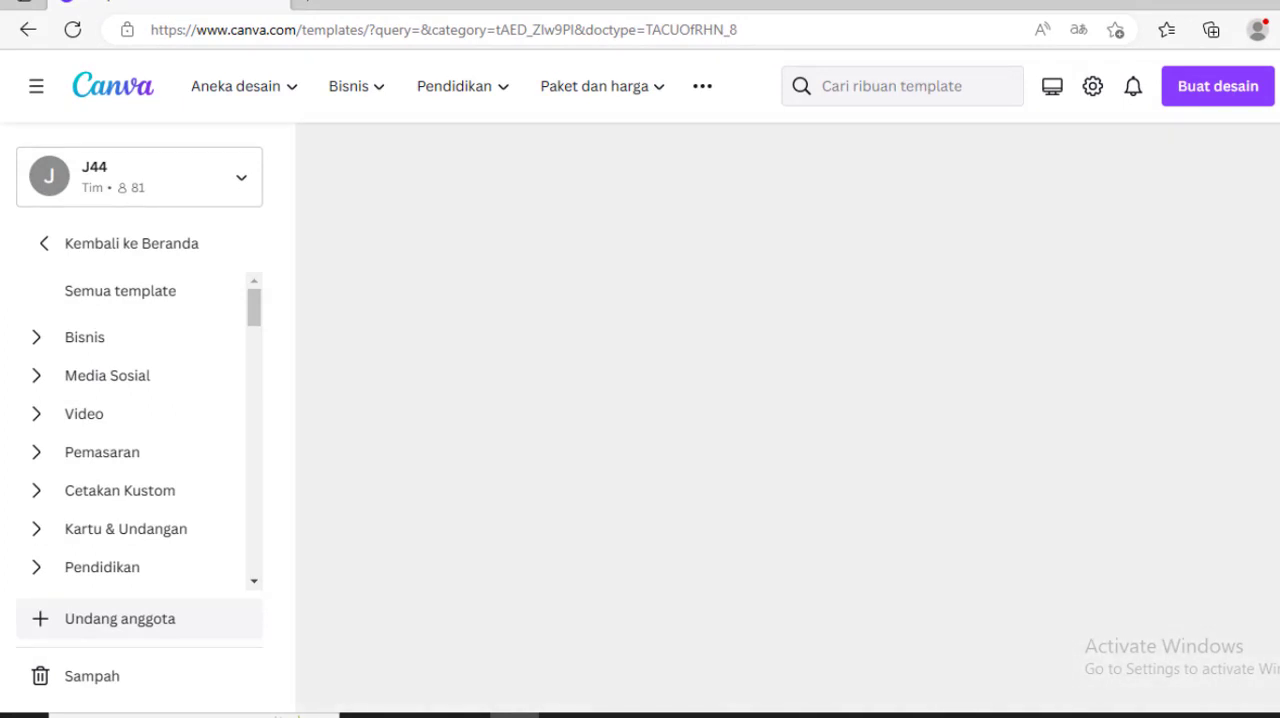
scroll(788, 400, up, 4)
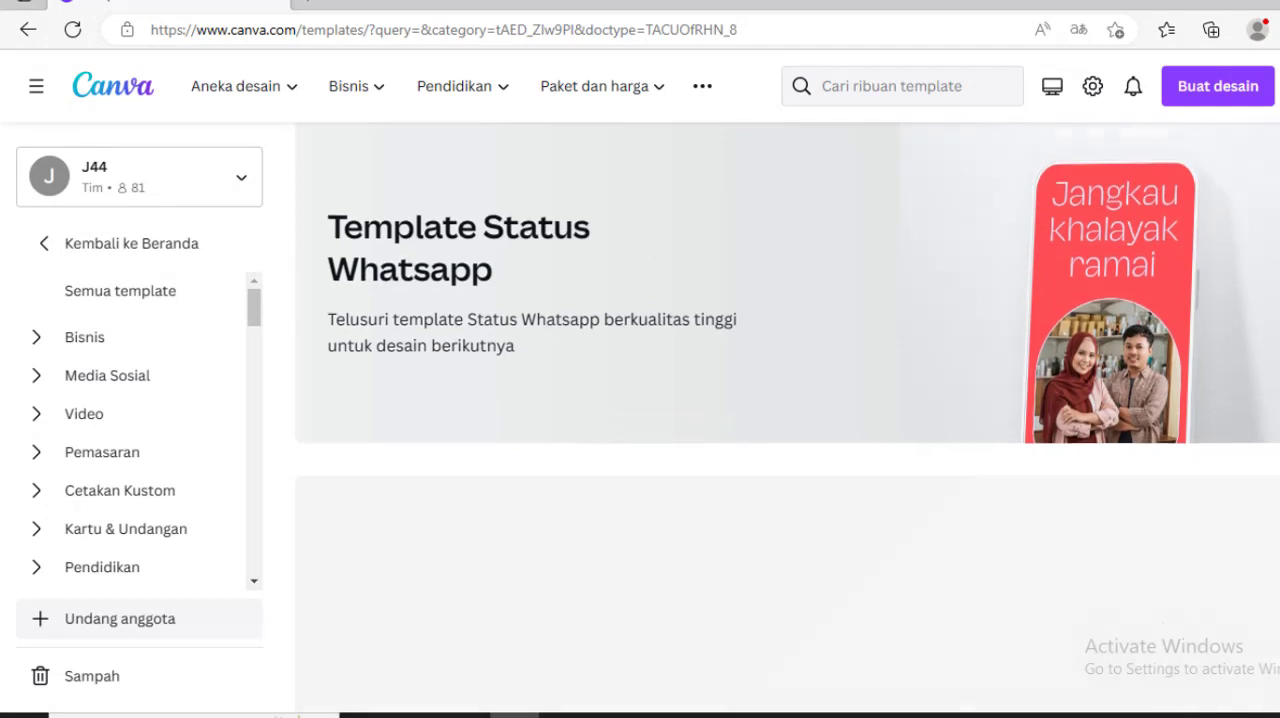
scroll(788, 420, up, 1)
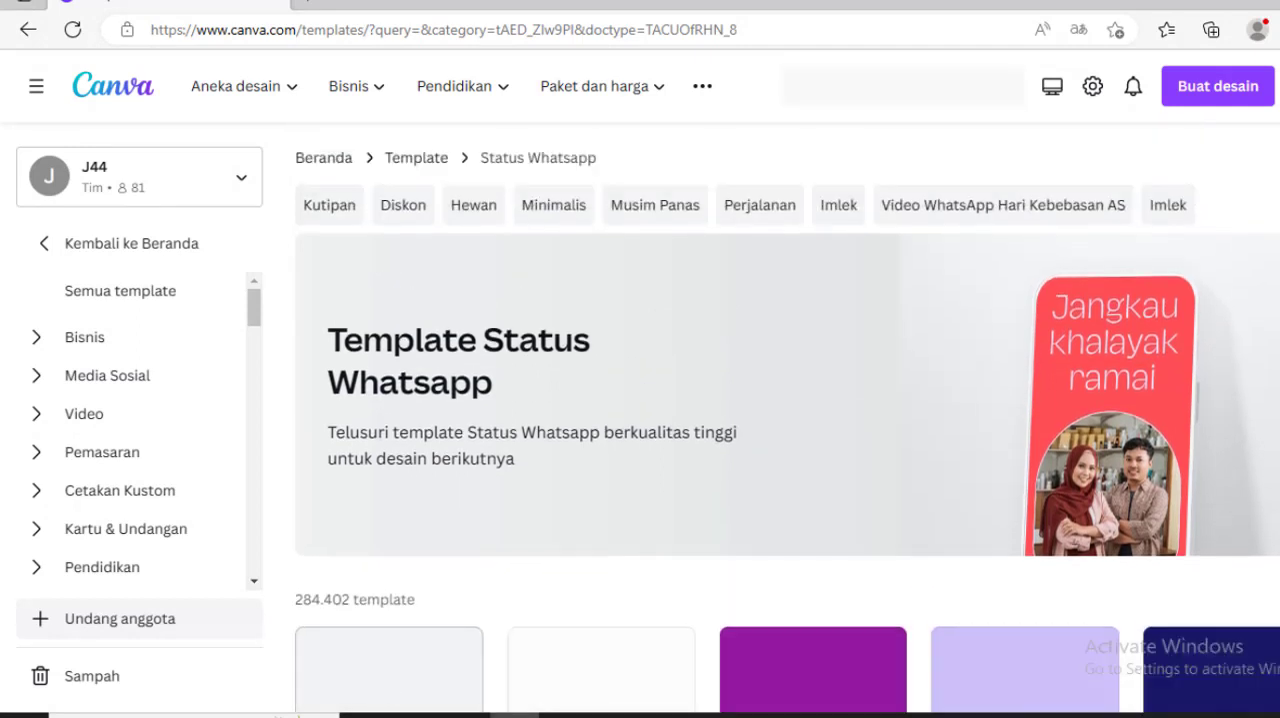
scroll(788, 420, down, 7)
scroll(788, 420, down, 1)
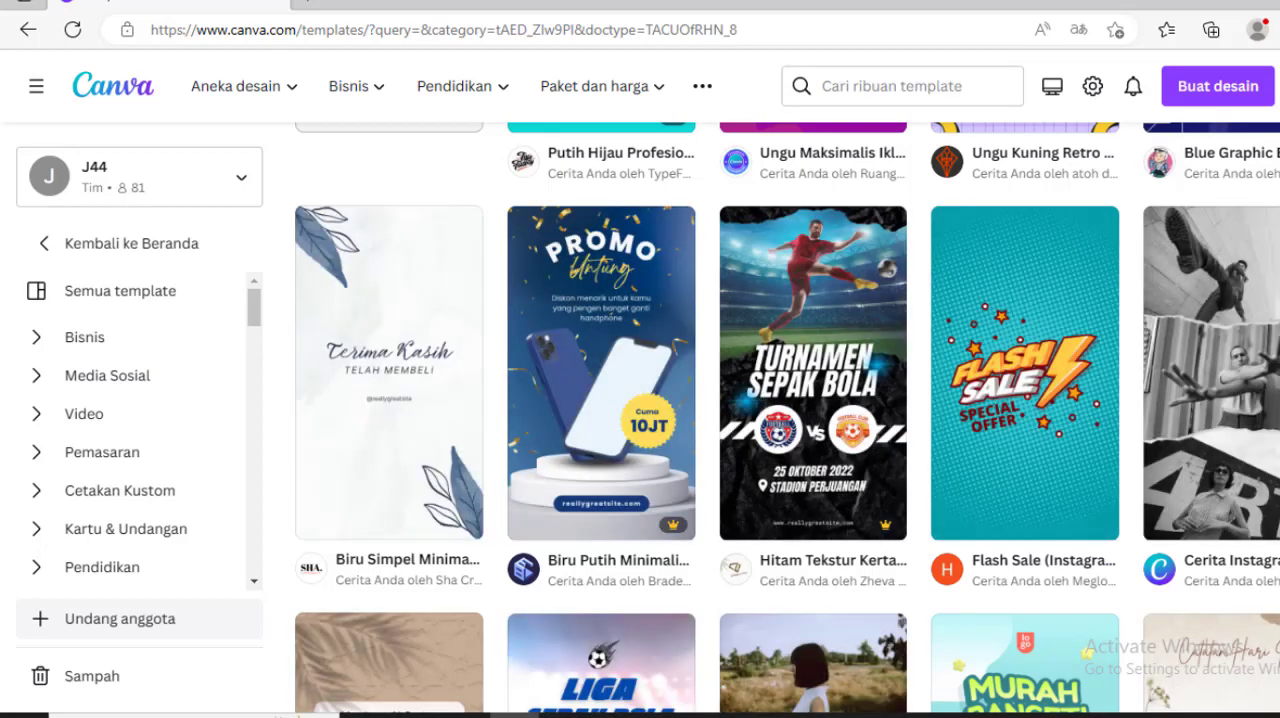
scroll(788, 418, up, 5)
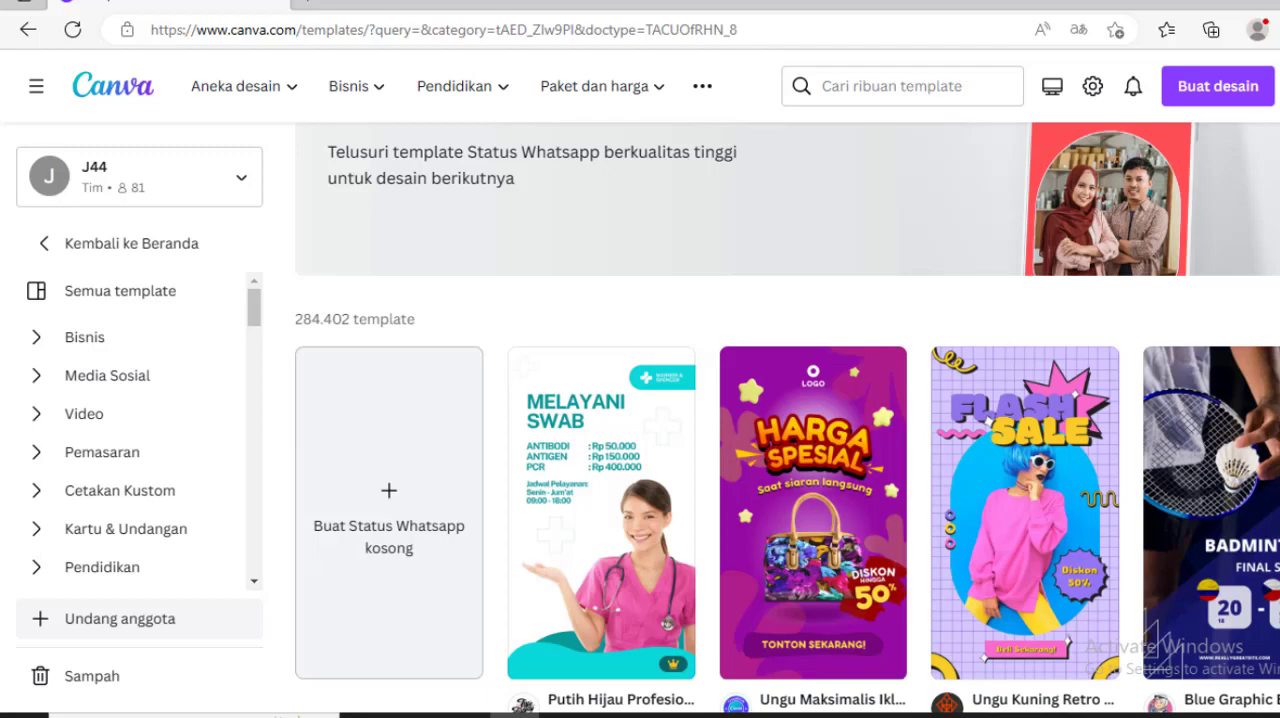
scroll(787, 417, down, 5)
scroll(787, 417, down, 8)
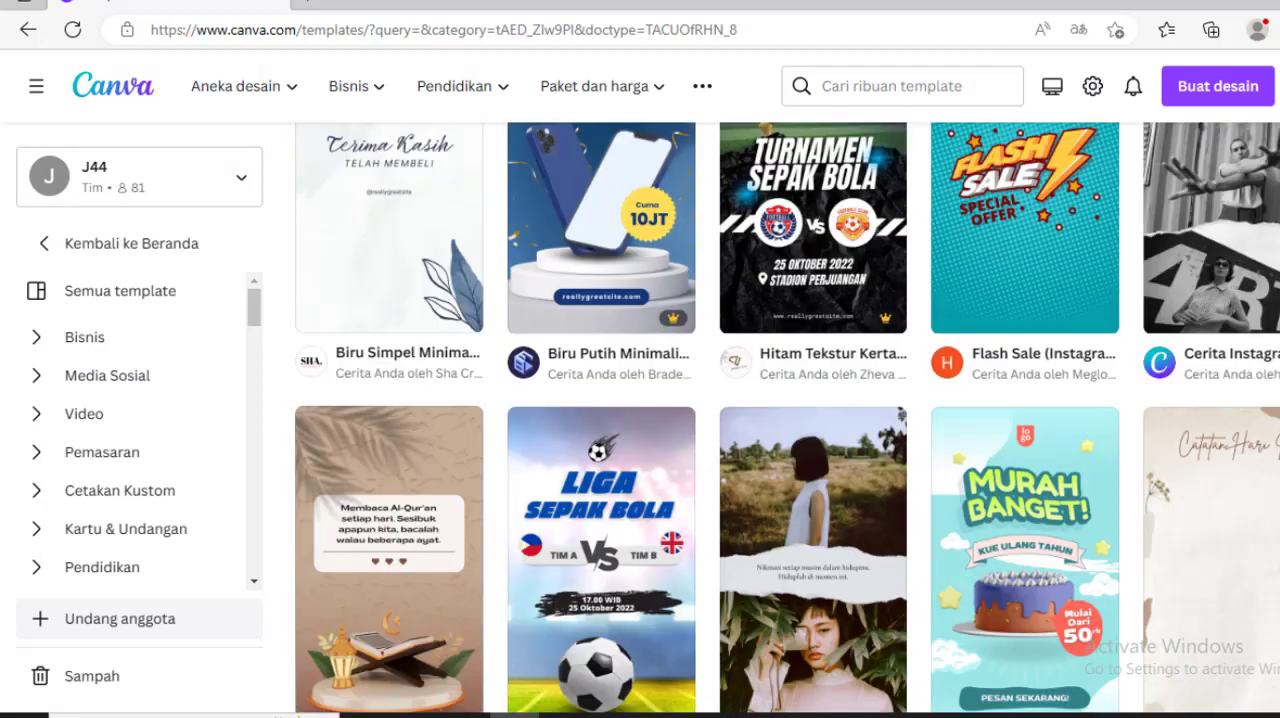
scroll(787, 417, up, 9)
scroll(787, 417, up, 2)
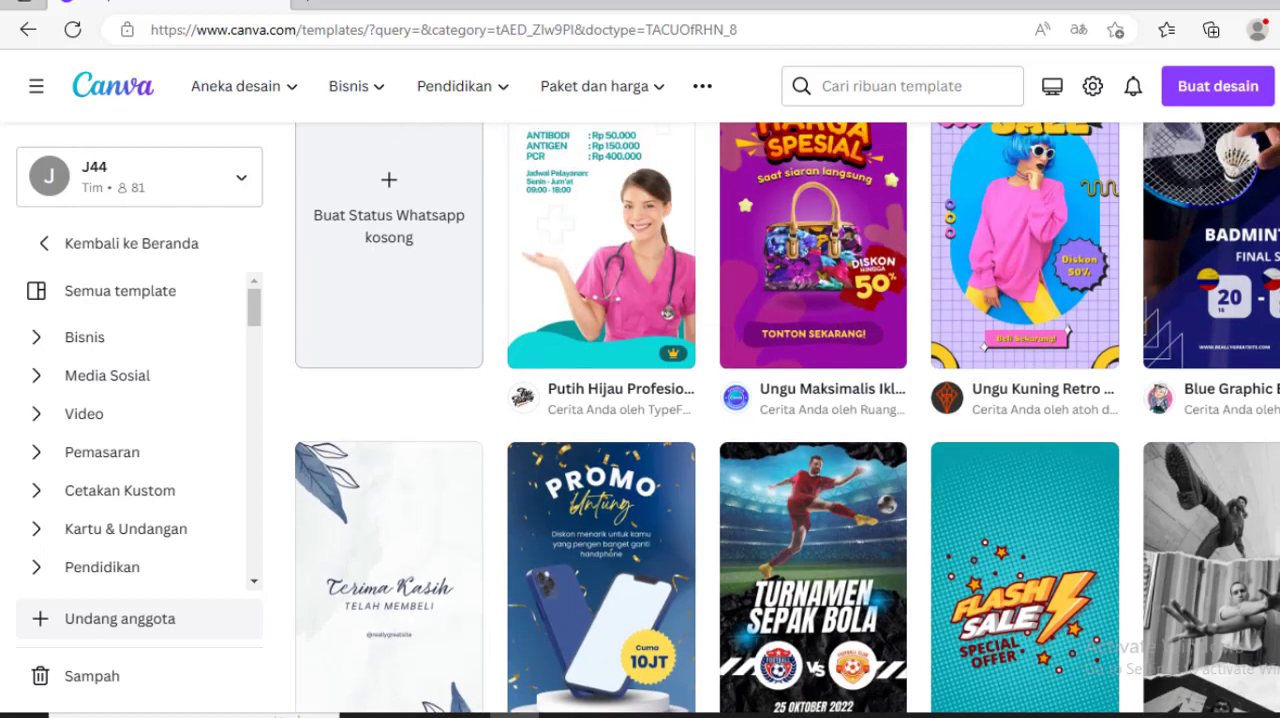
scroll(787, 417, up, 3)
scroll(787, 417, down, 1)
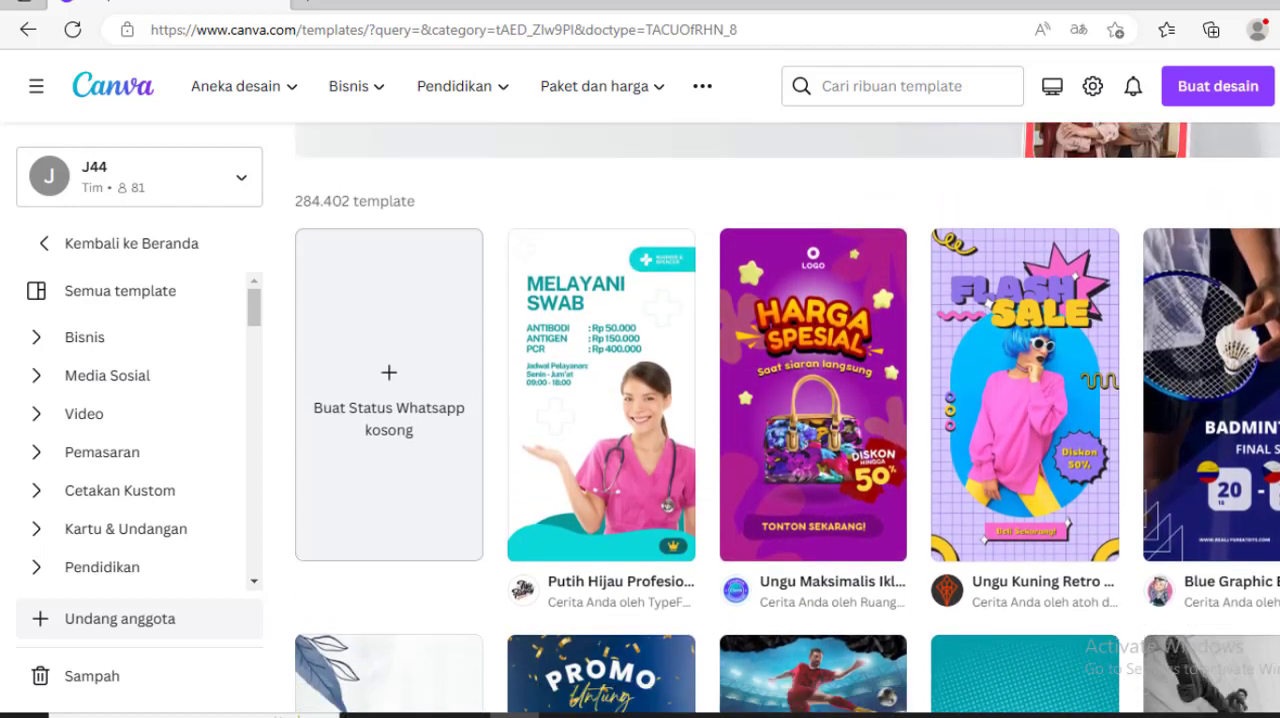
scroll(787, 417, down, 7)
scroll(787, 417, up, 3)
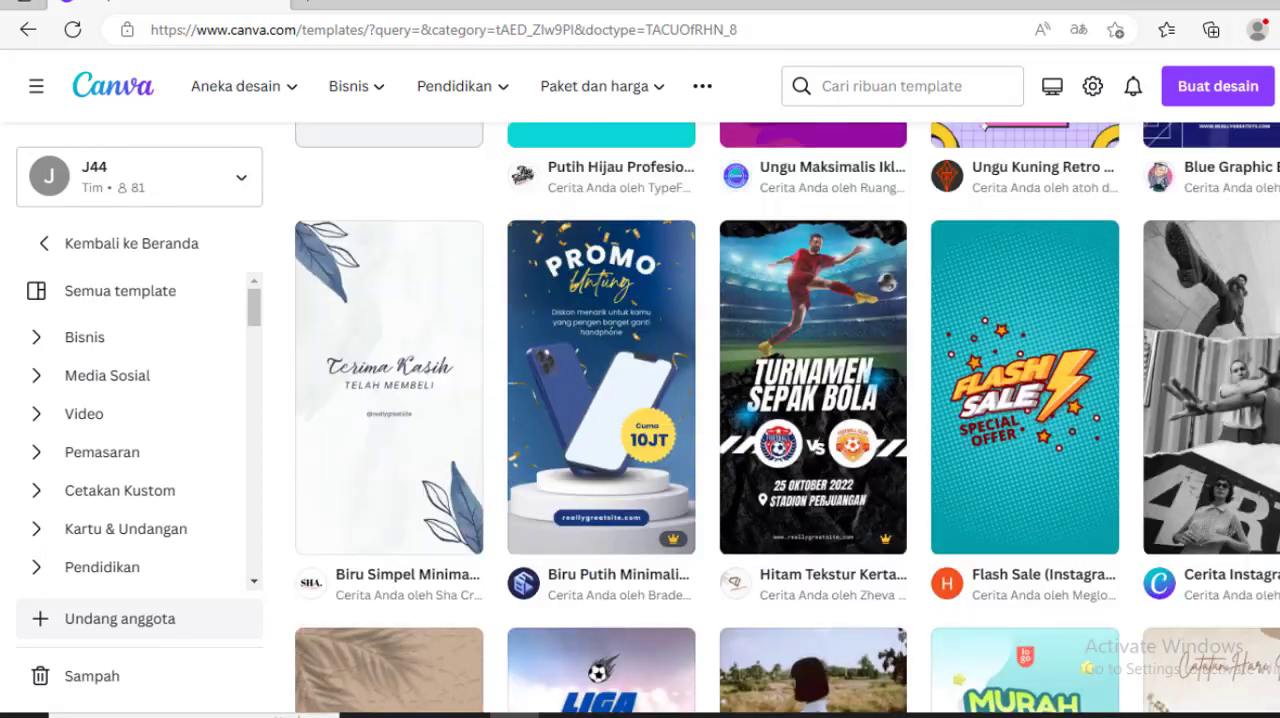
scroll(787, 417, down, 6)
scroll(787, 417, down, 4)
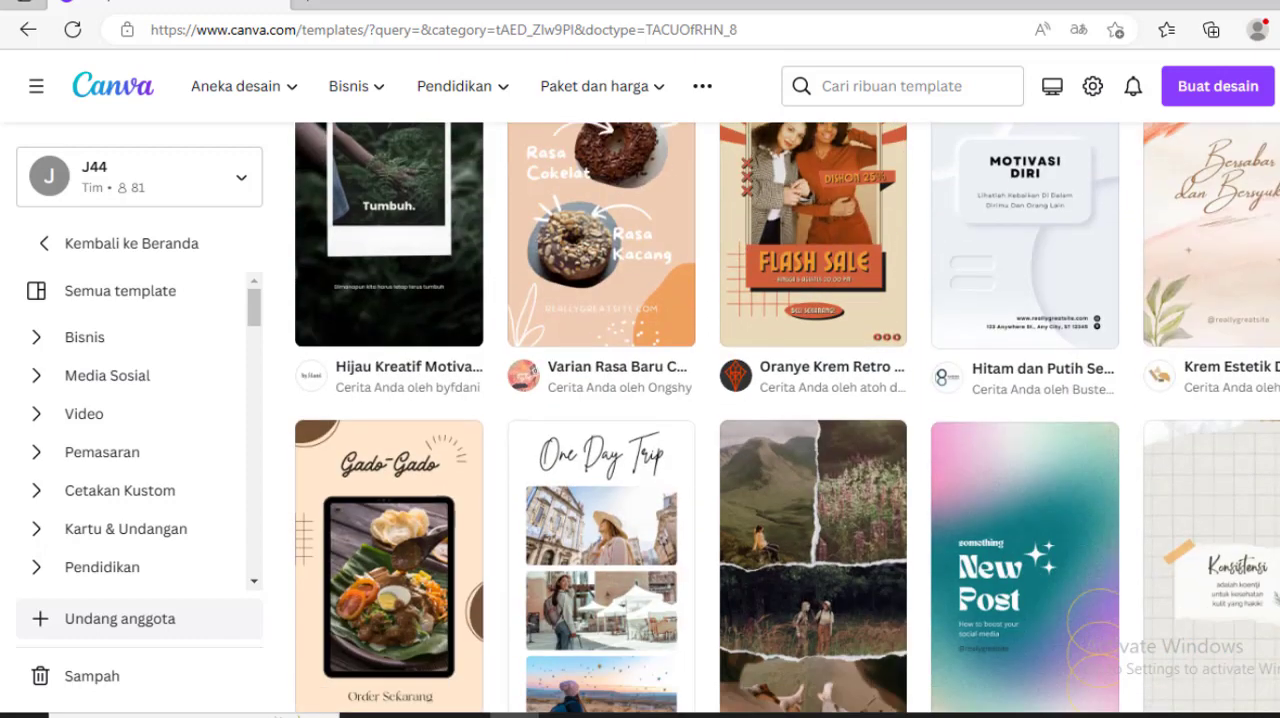
scroll(655, 370, up, 3)
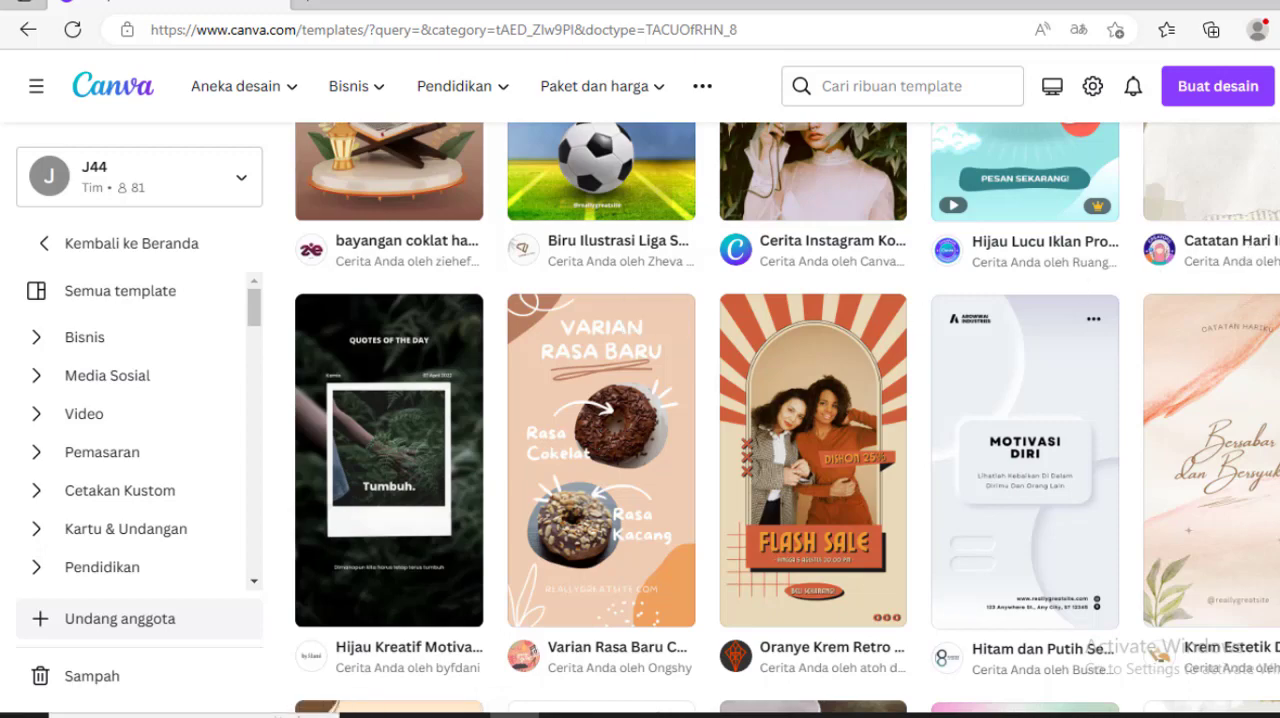
scroll(700, 400, up, 3)
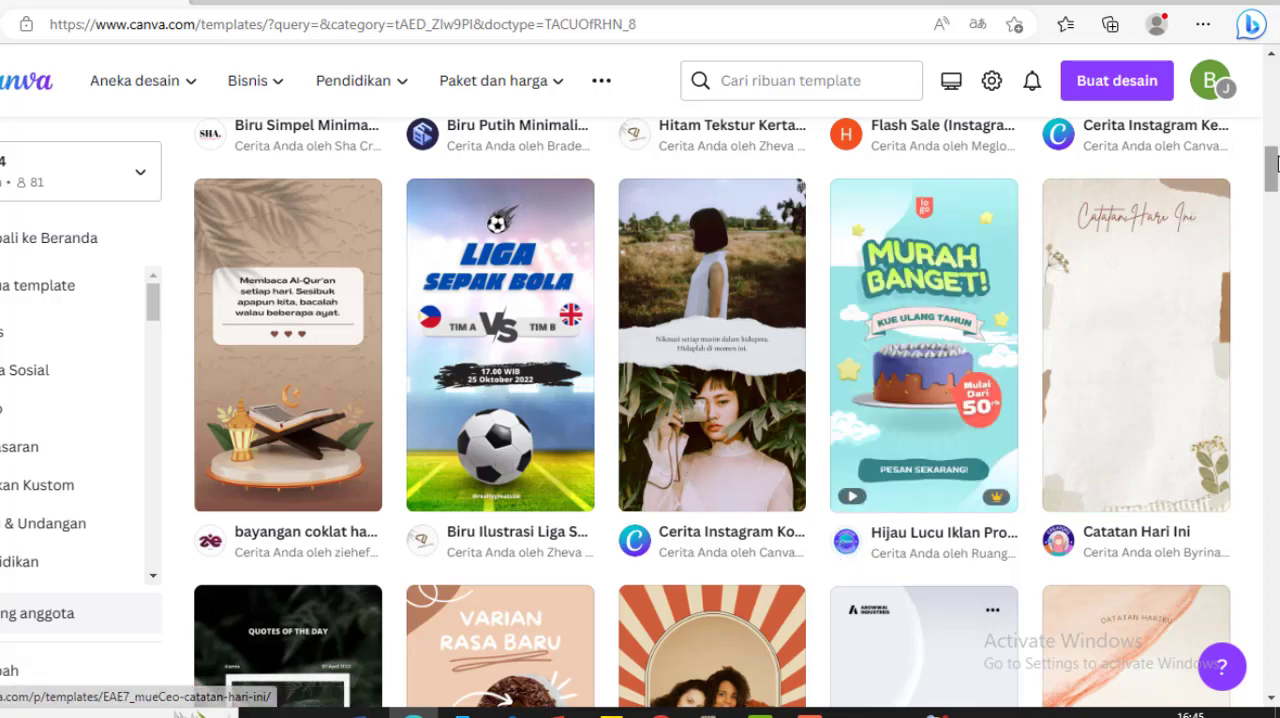
Step: Open the "yellow modern food instagram story" Ayam Goreng template for customizing in the editor and dismiss the page translation offer
drag(1274, 163, 1276, 257)
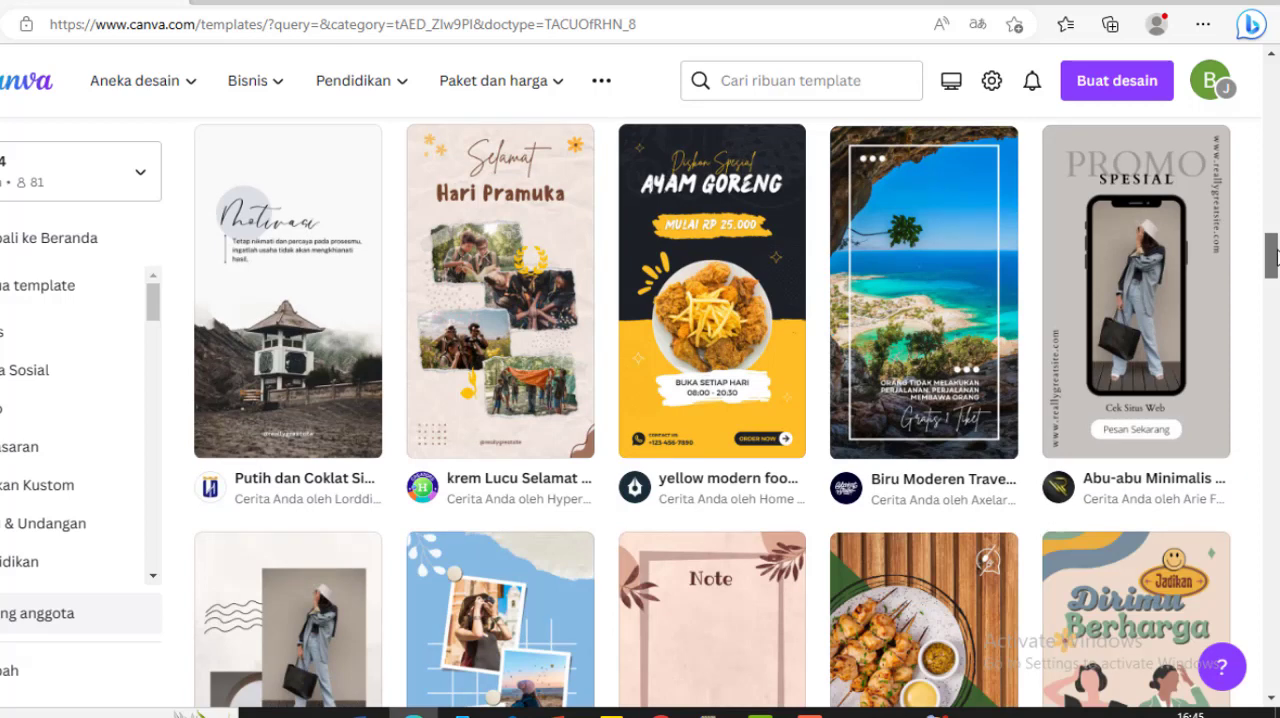
click(712, 353)
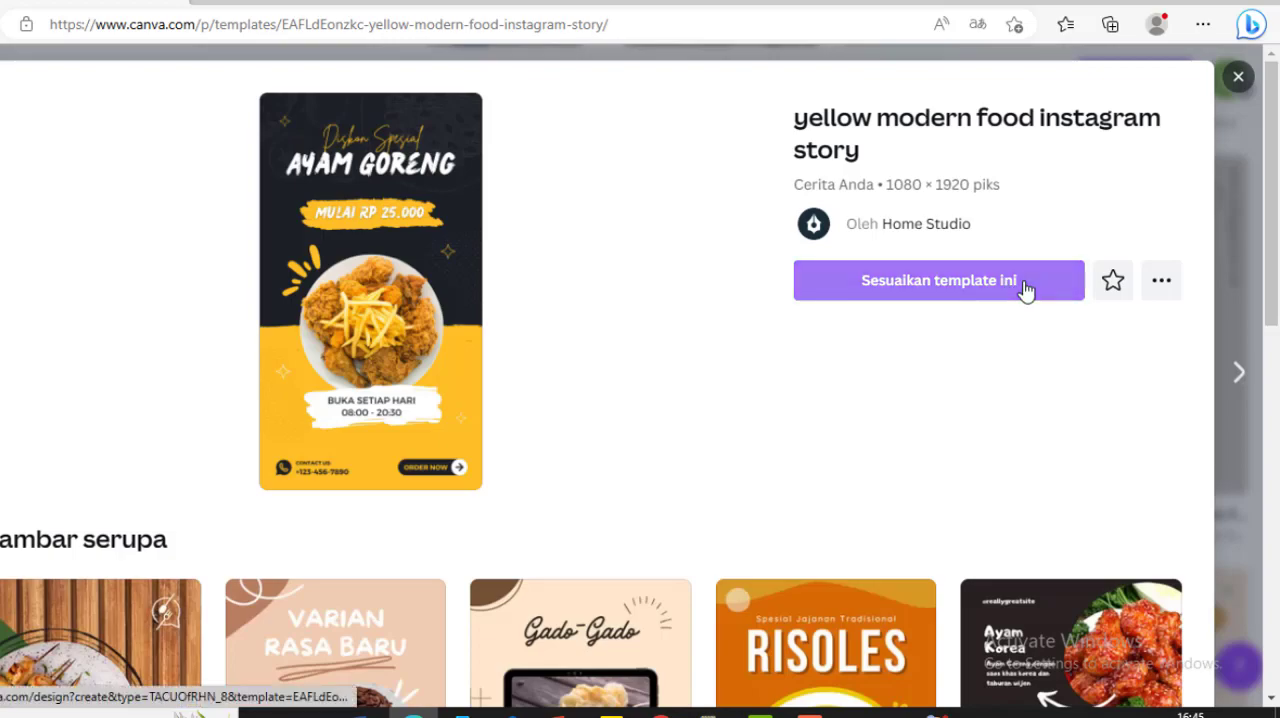
click(941, 285)
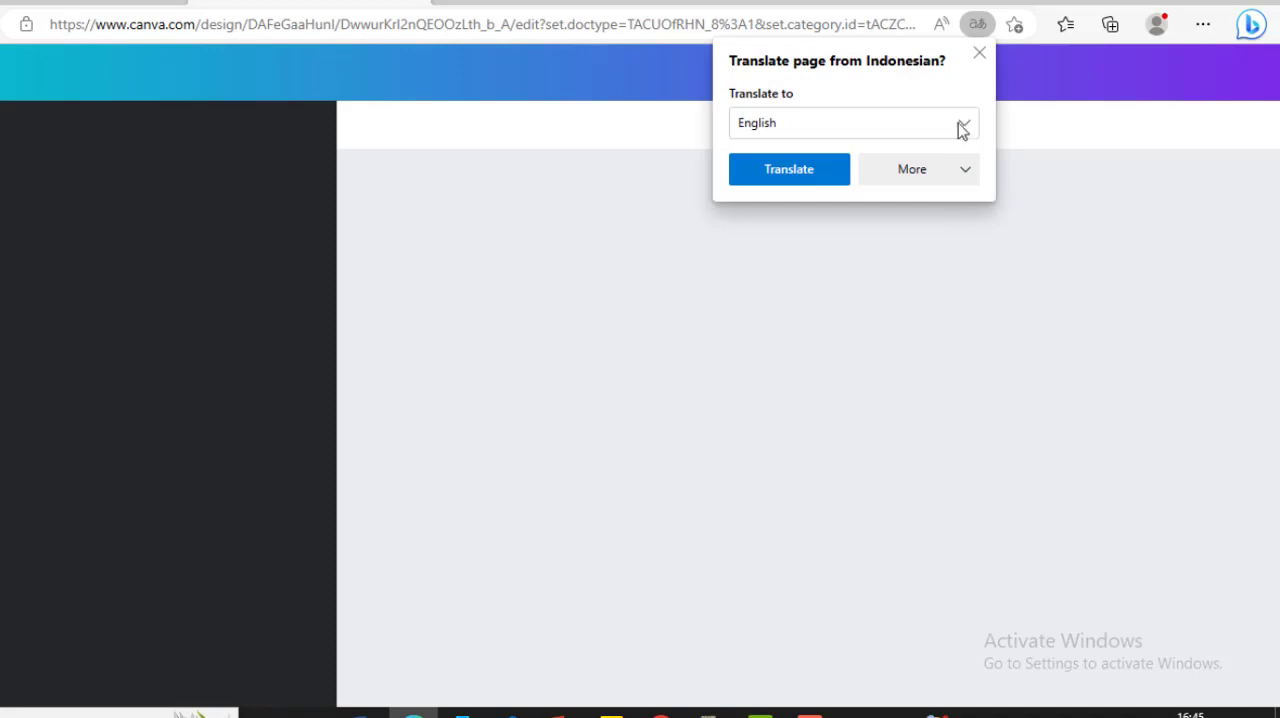
click(980, 55)
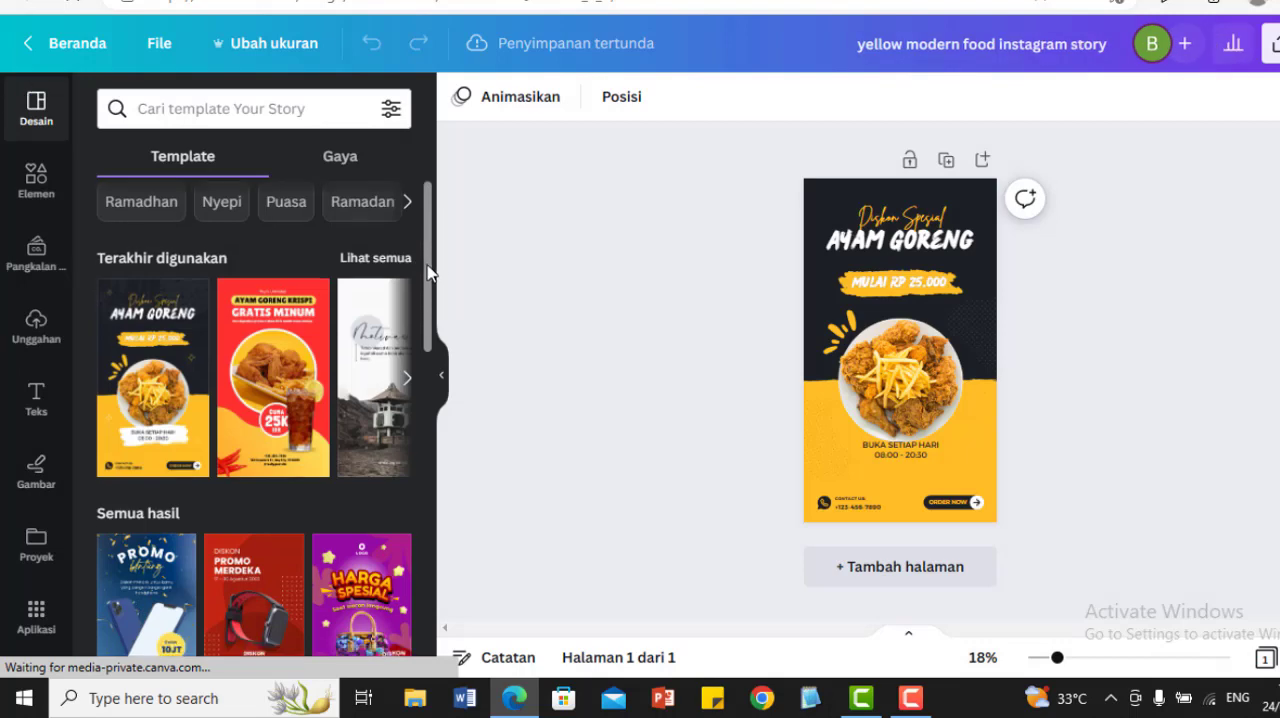
Step: Replace the page's design with the blue "Promo" smartphone template and select its background
scroll(434, 337, down, 3)
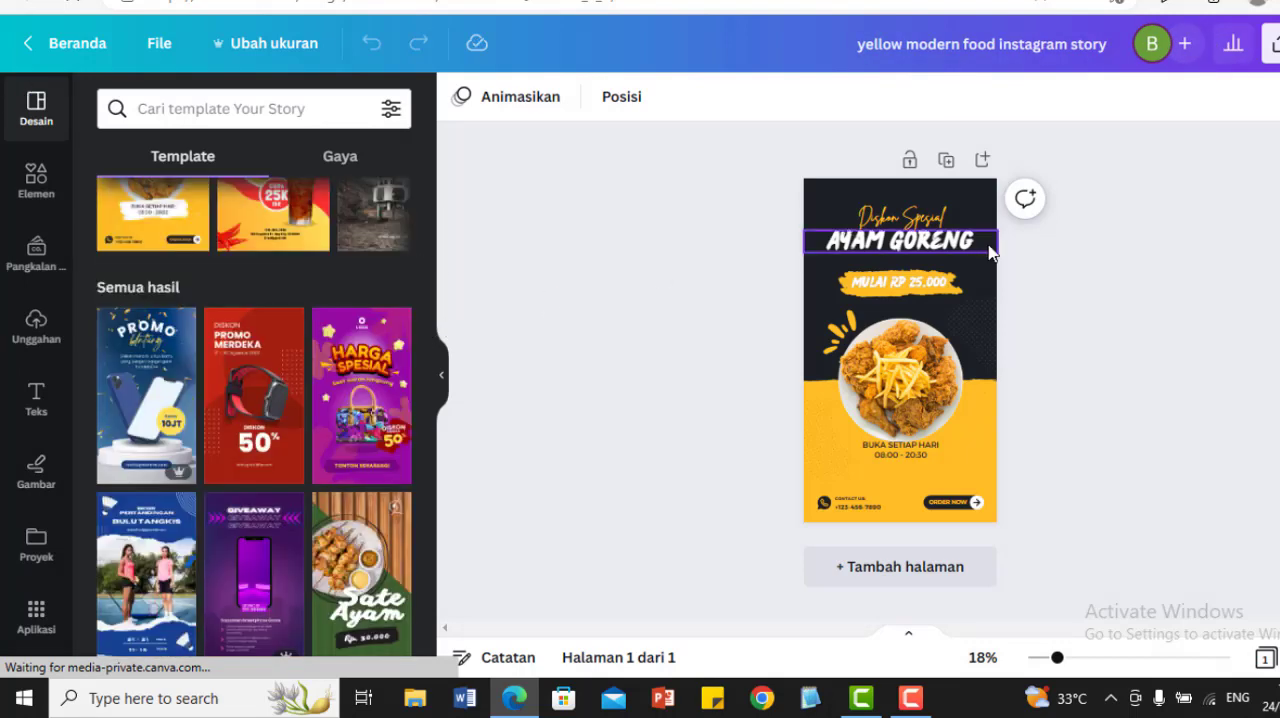
click(158, 376)
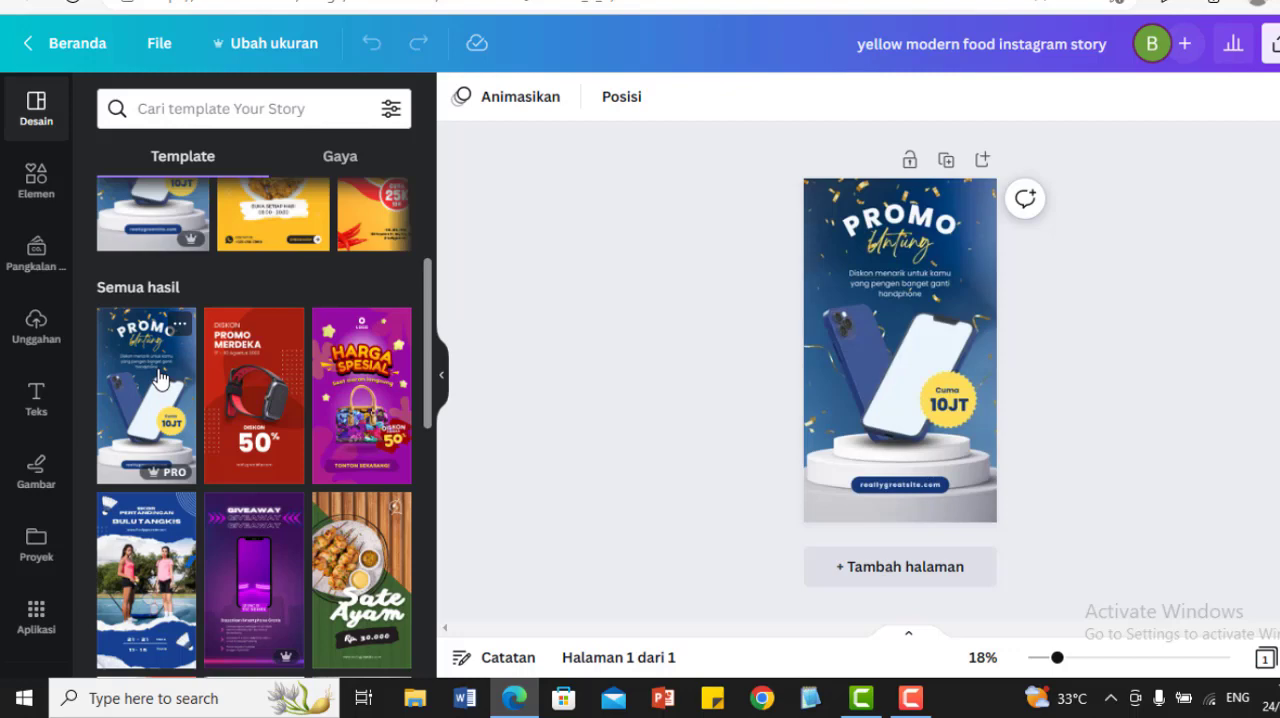
click(893, 355)
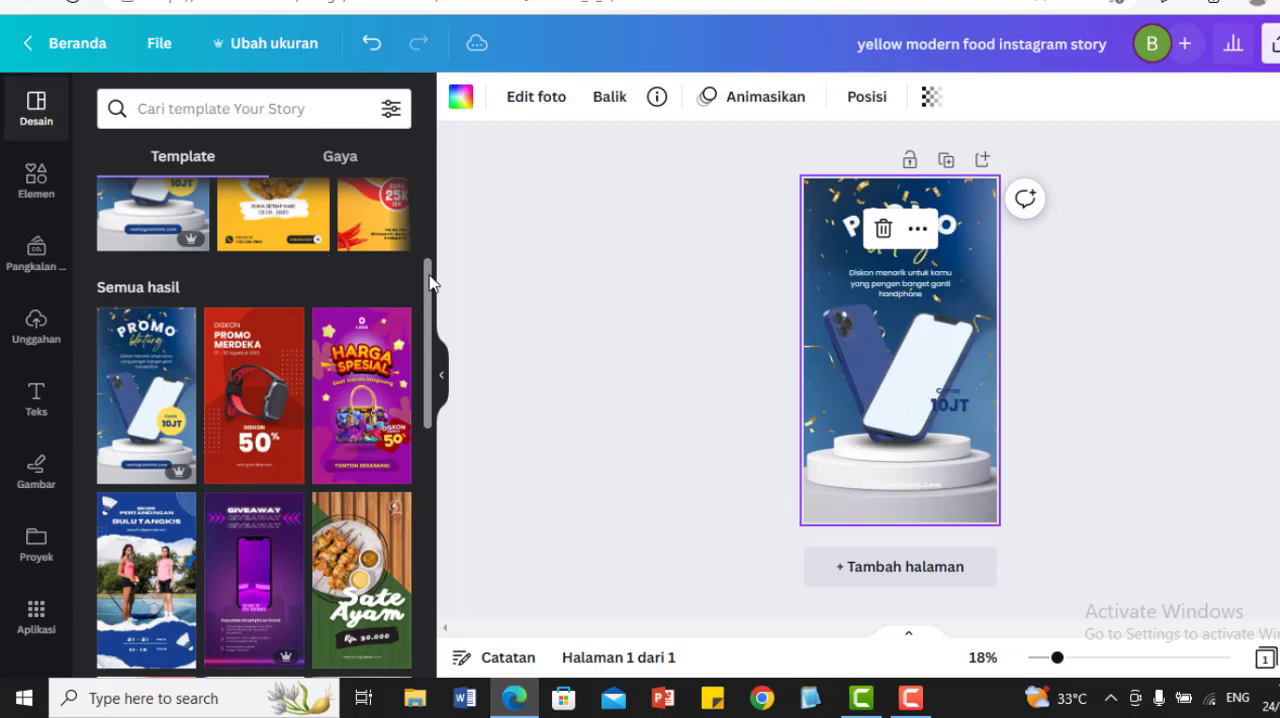
Step: Search the story templates for "buka bersama", correcting the misspelled "buk bersama"
drag(430, 283, 430, 196)
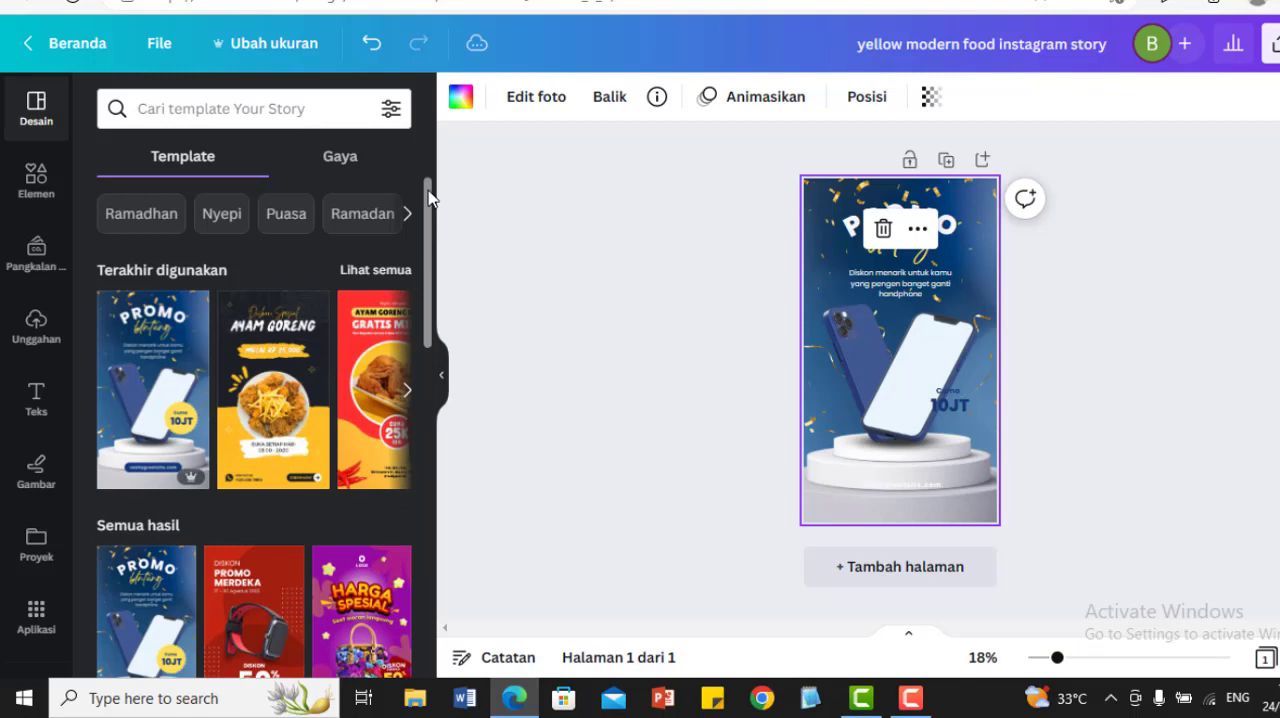
click(239, 108)
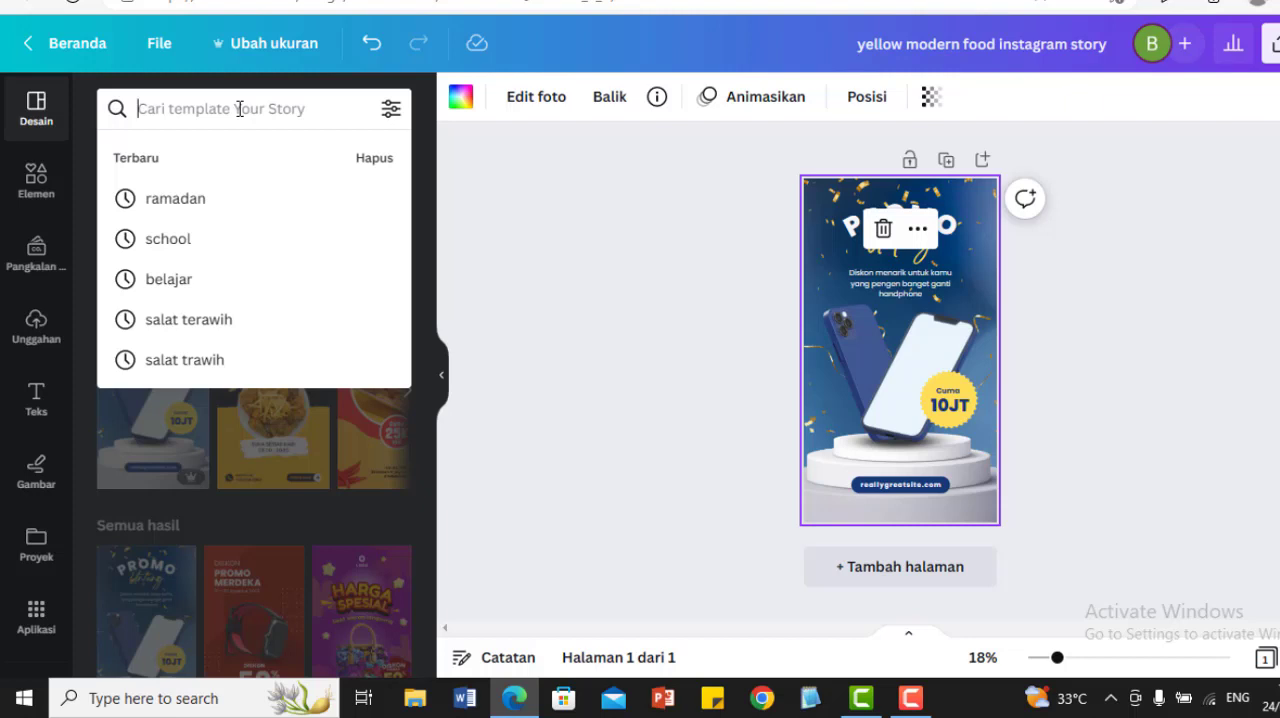
text(buk bersa)
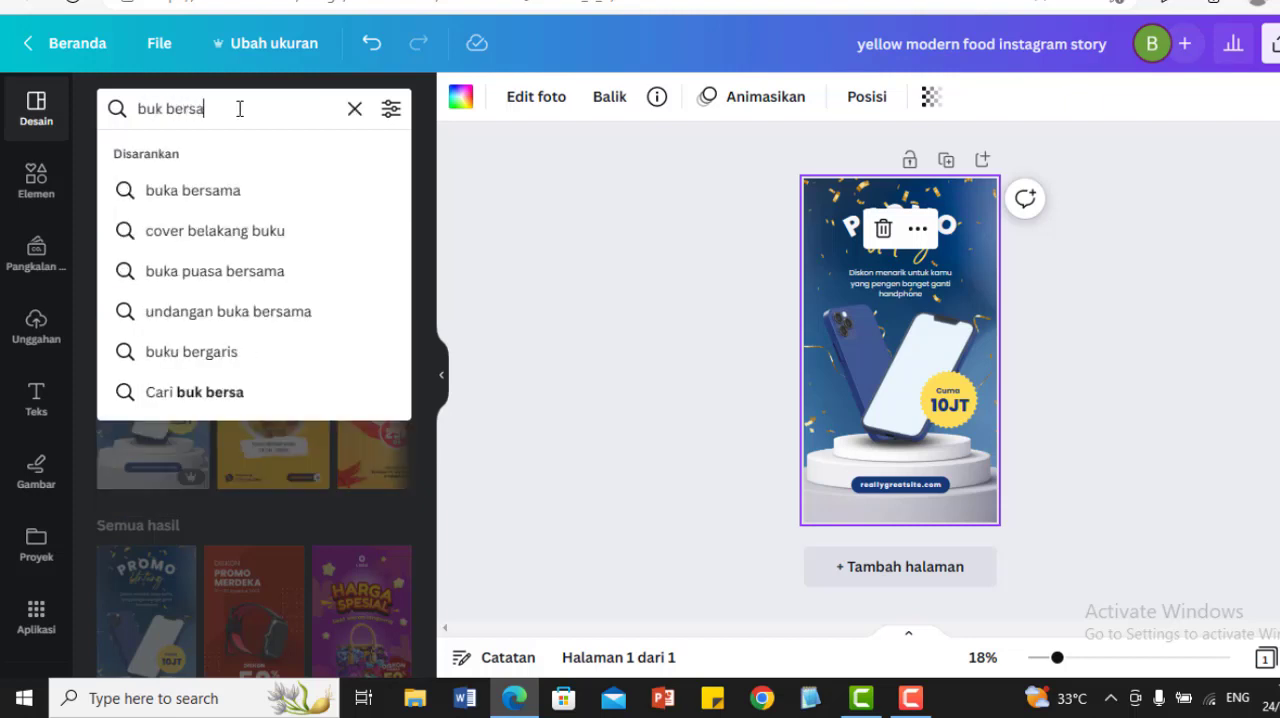
text(ma)
key(Return)
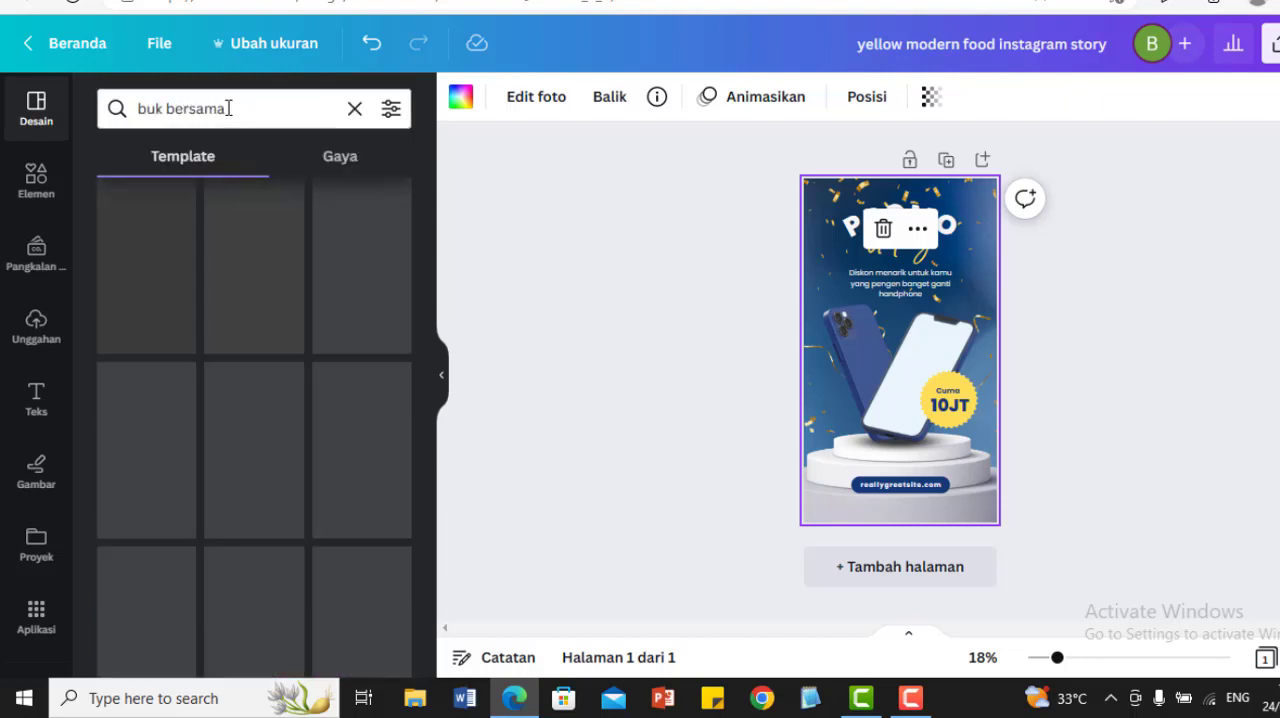
click(162, 106)
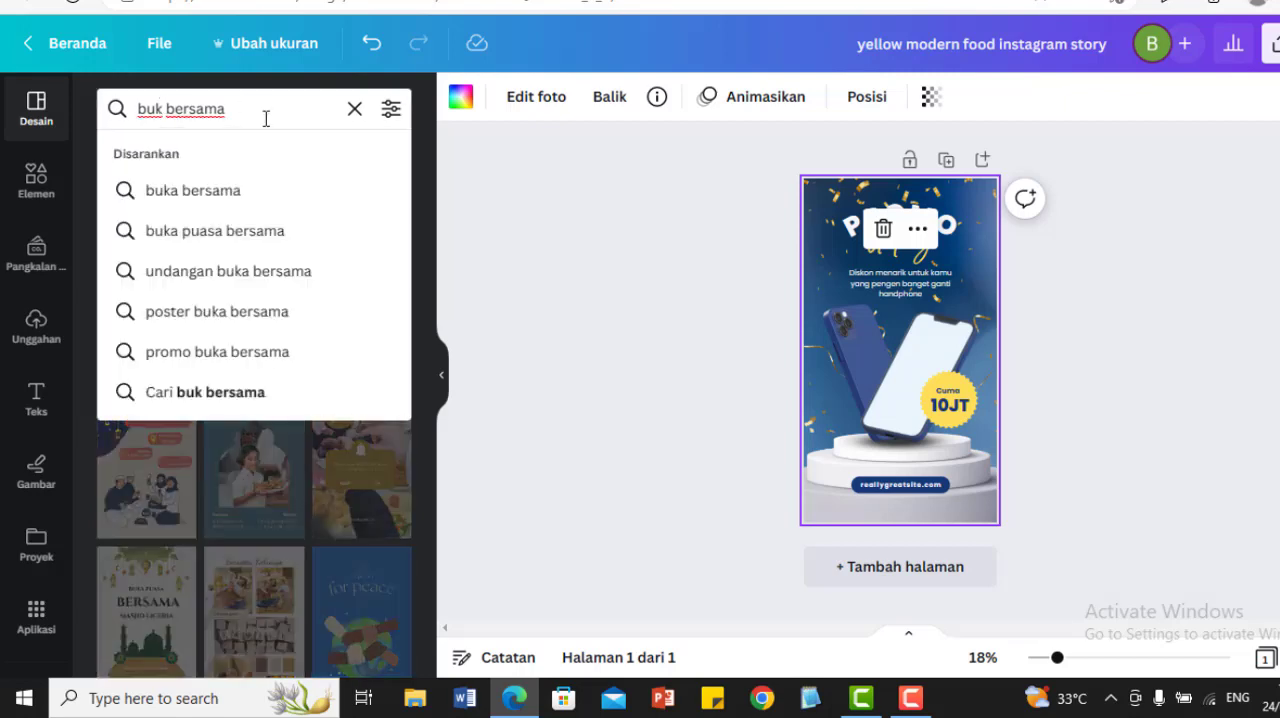
text(a)
key(Return)
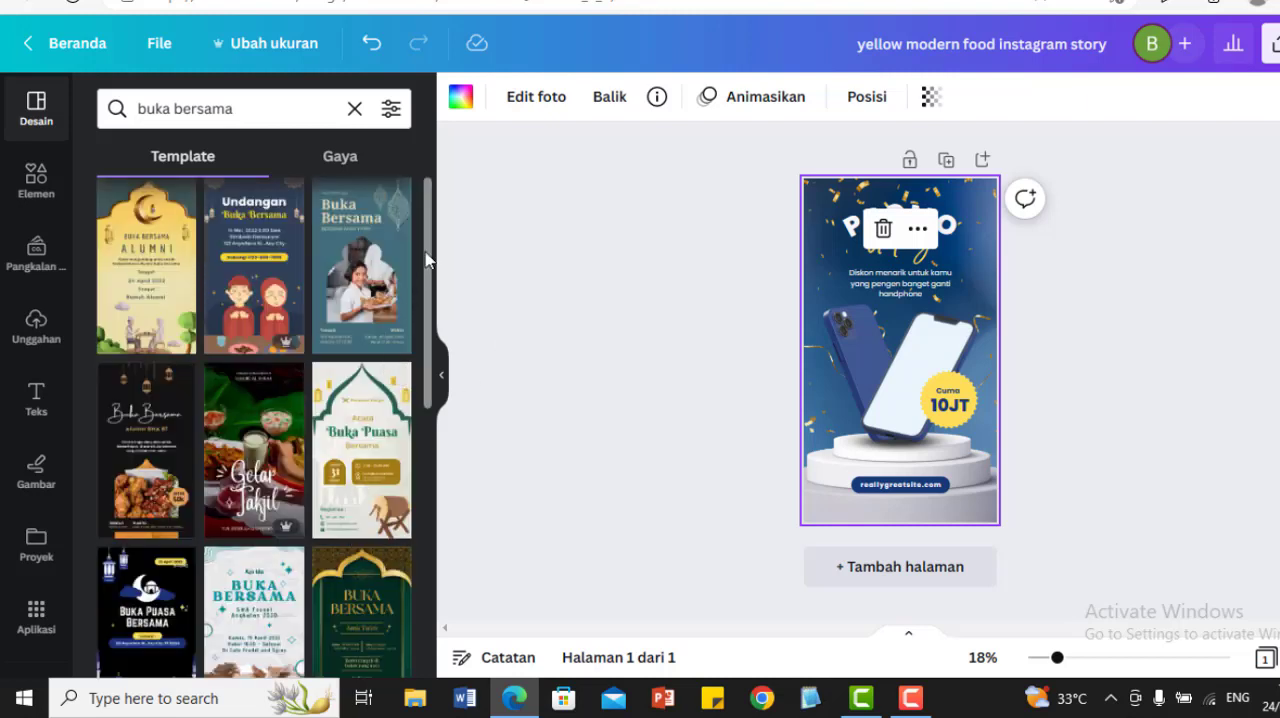
Step: Look through the buka bersama templates and apply the white "Buka Puasa Bersama Masjid Liceria" mosque design to the page
drag(432, 296, 461, 662)
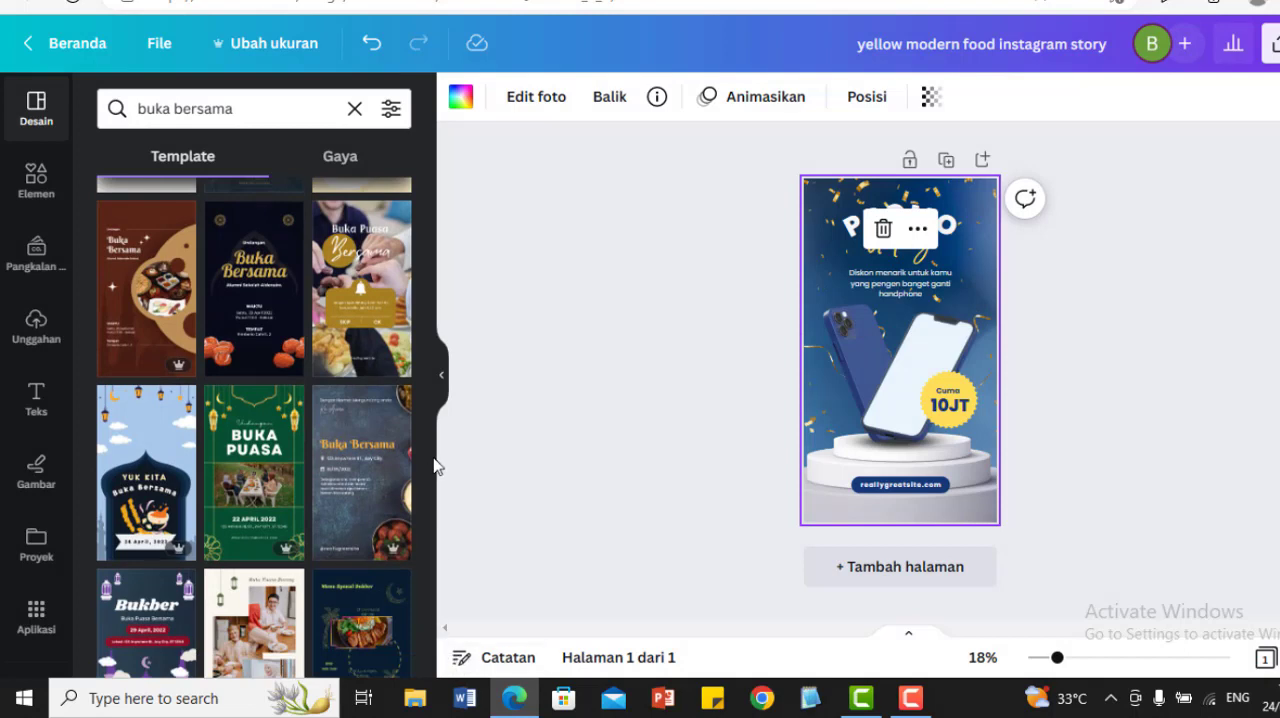
drag(430, 487, 430, 532)
scroll(430, 532, down, 3)
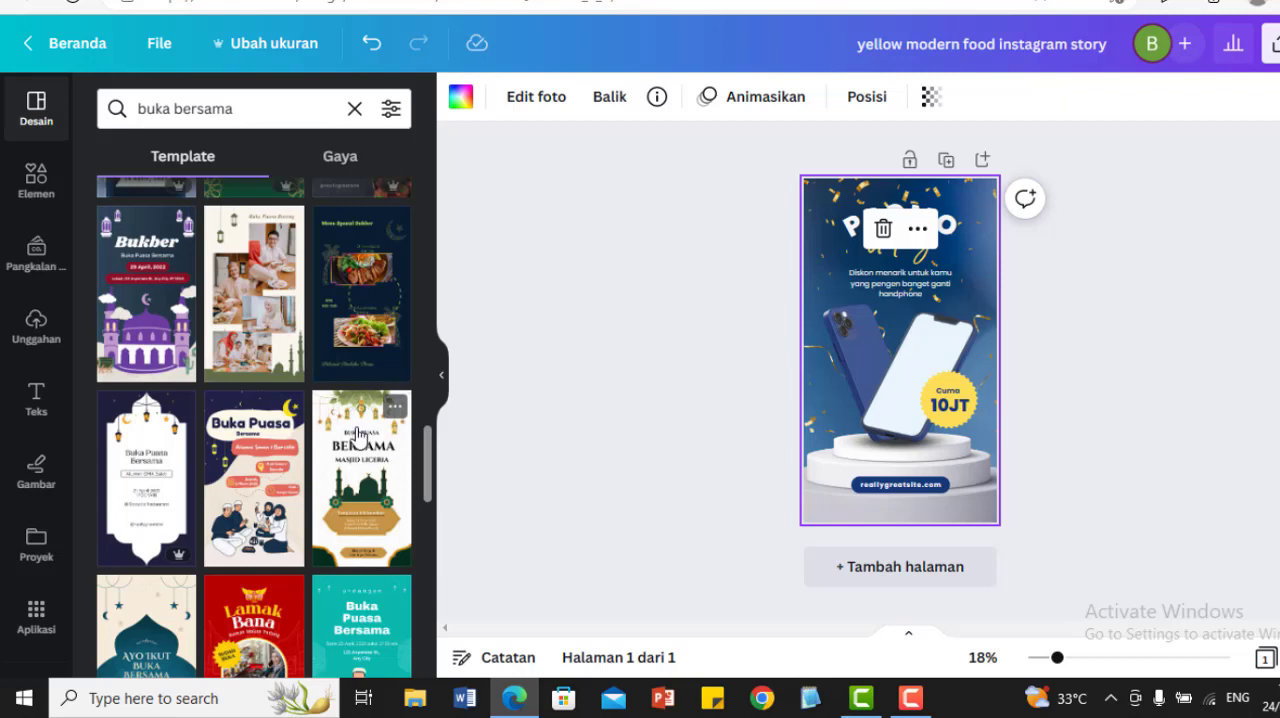
click(358, 464)
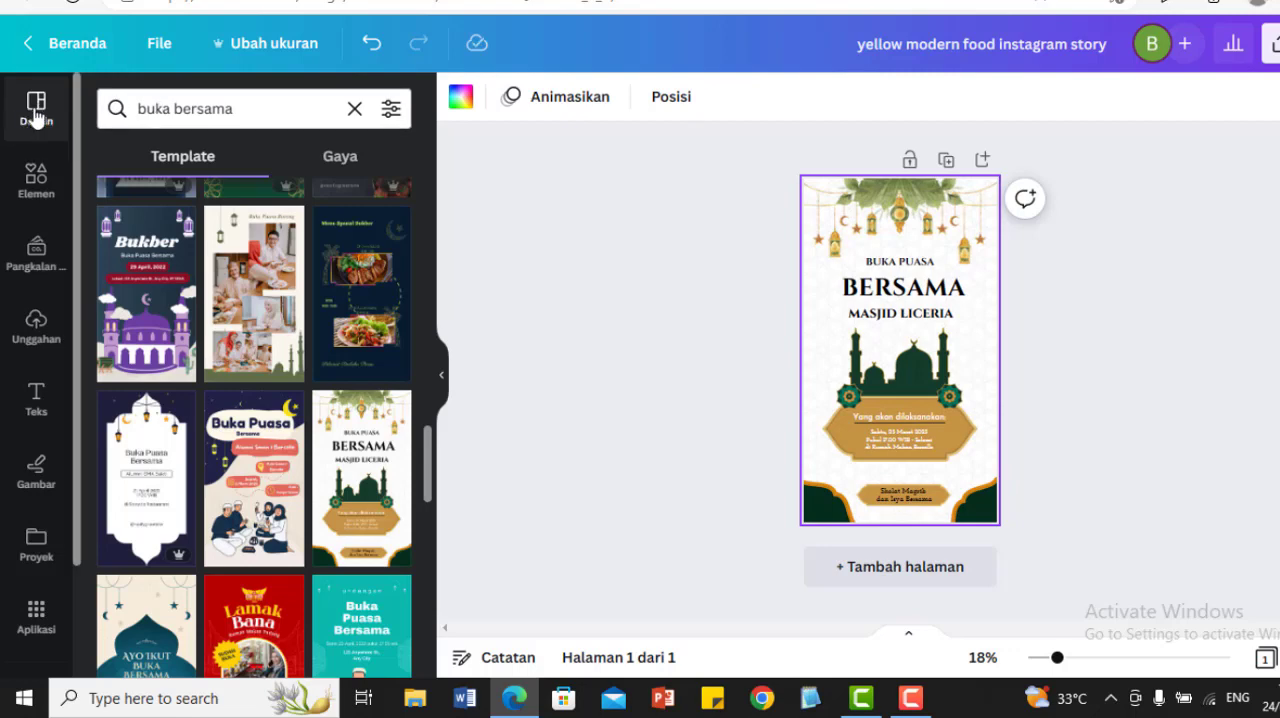
Step: Look over the template search history and the element library's search categories, and return to the full template list
click(35, 112)
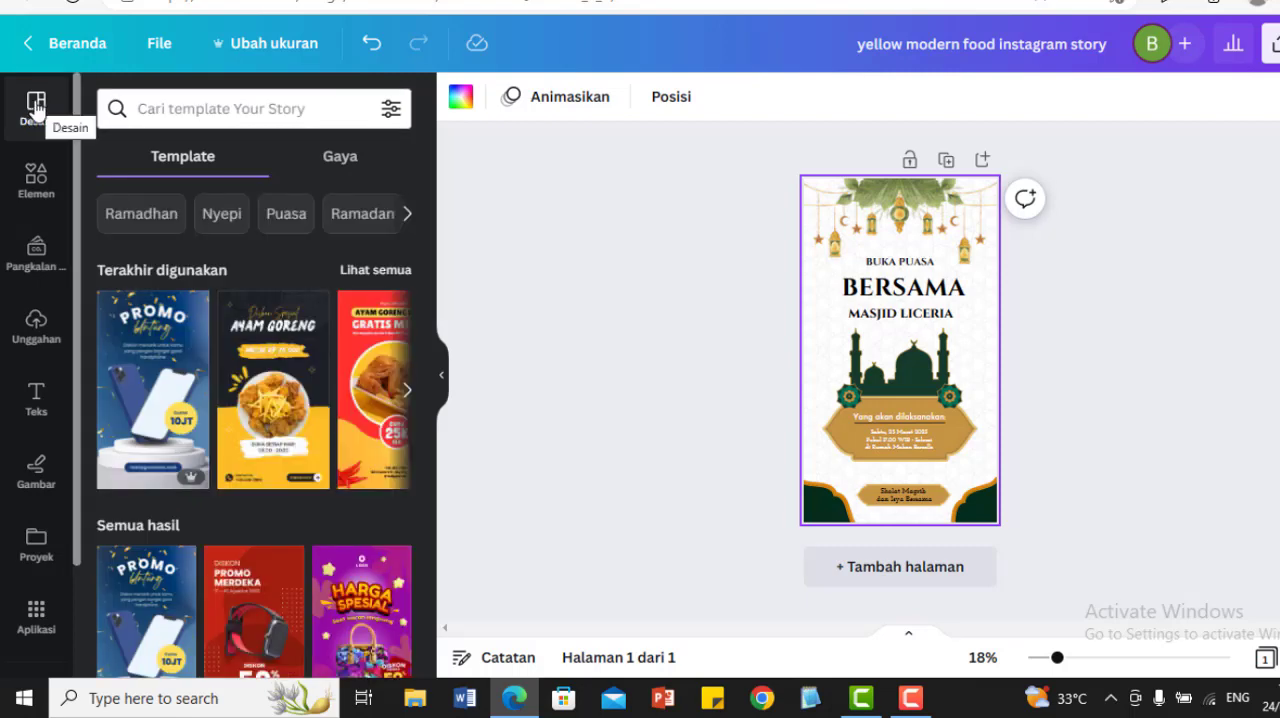
click(229, 103)
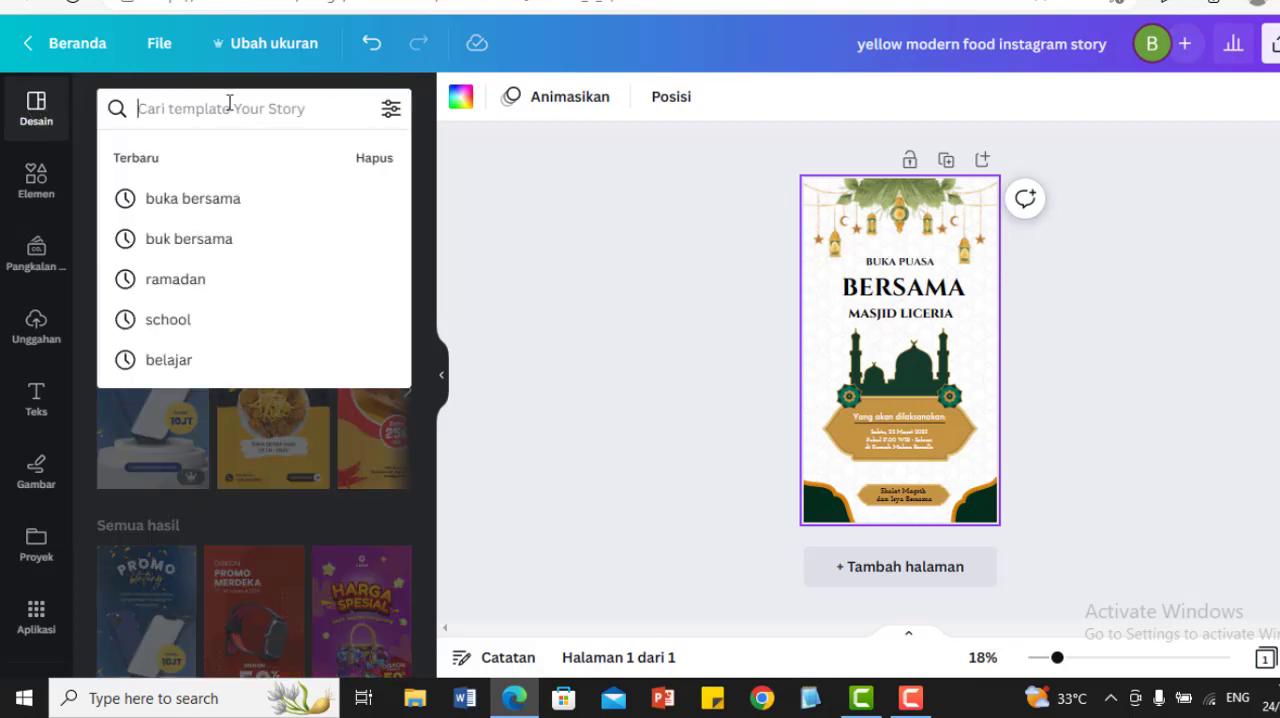
click(35, 180)
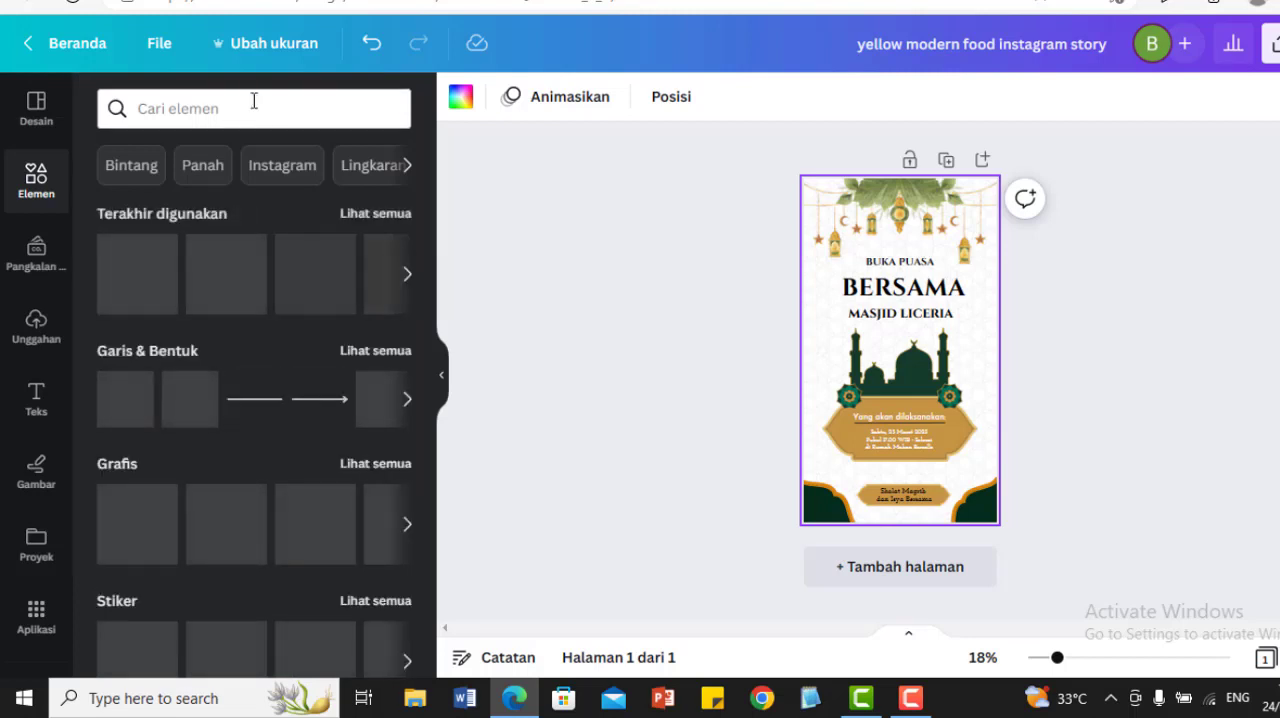
click(254, 101)
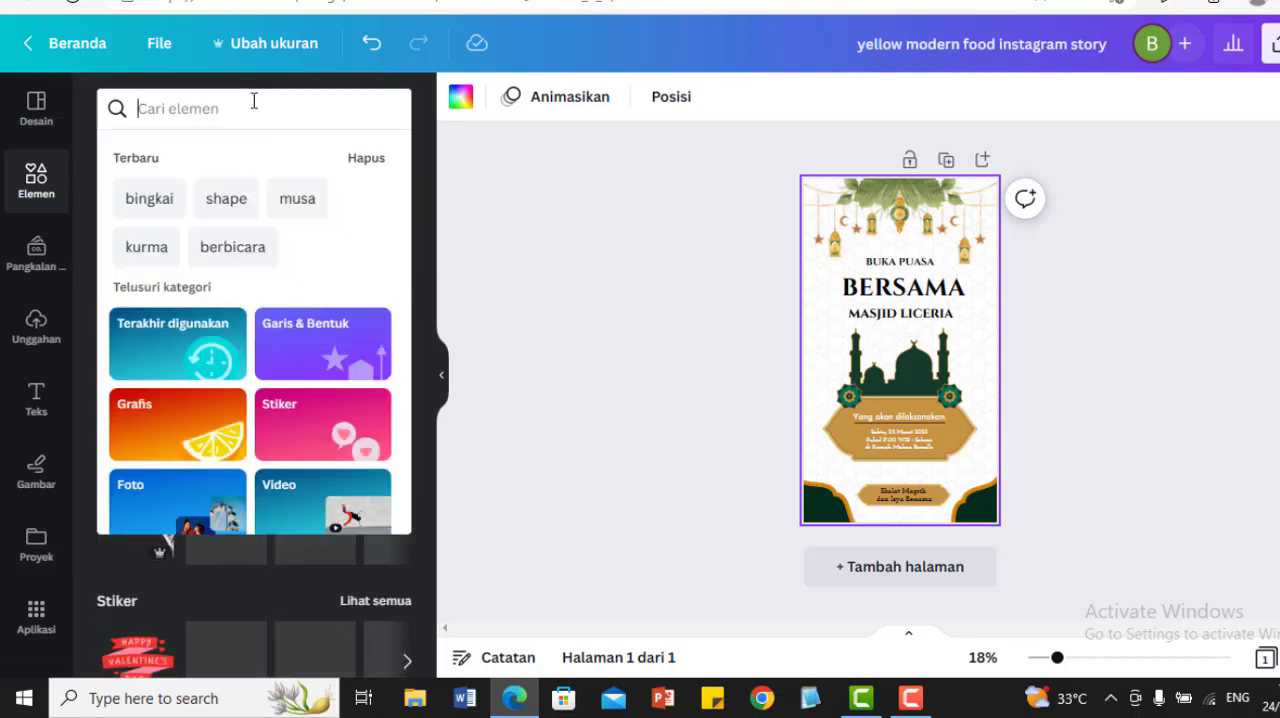
click(562, 166)
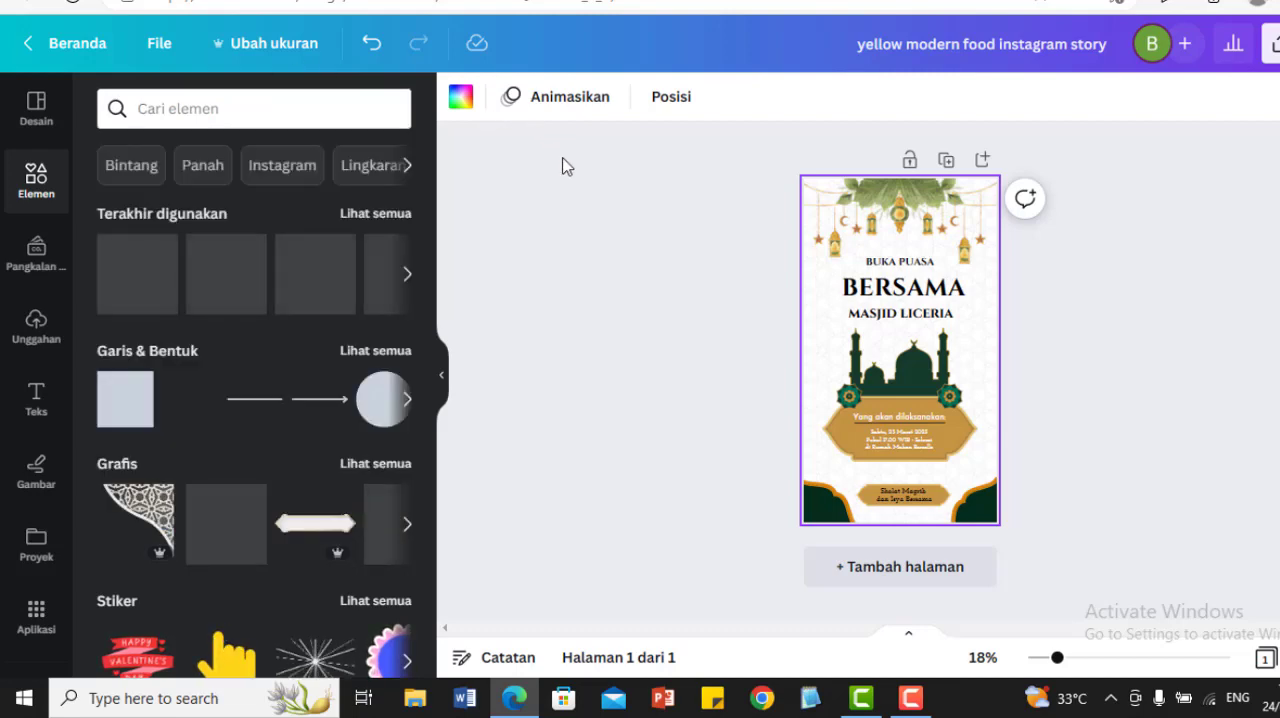
click(562, 166)
click(36, 104)
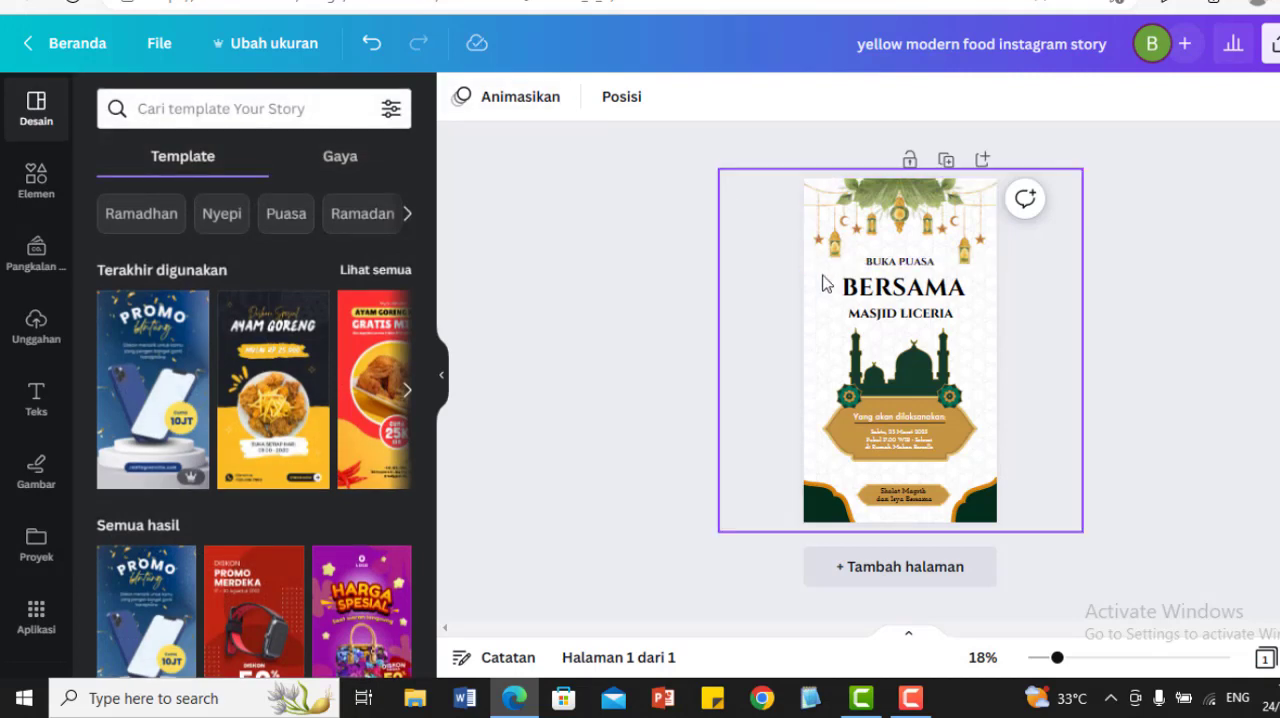
Step: Move the hanging lantern decoration down over the title text, delete it, and undo the deletion
click(909, 212)
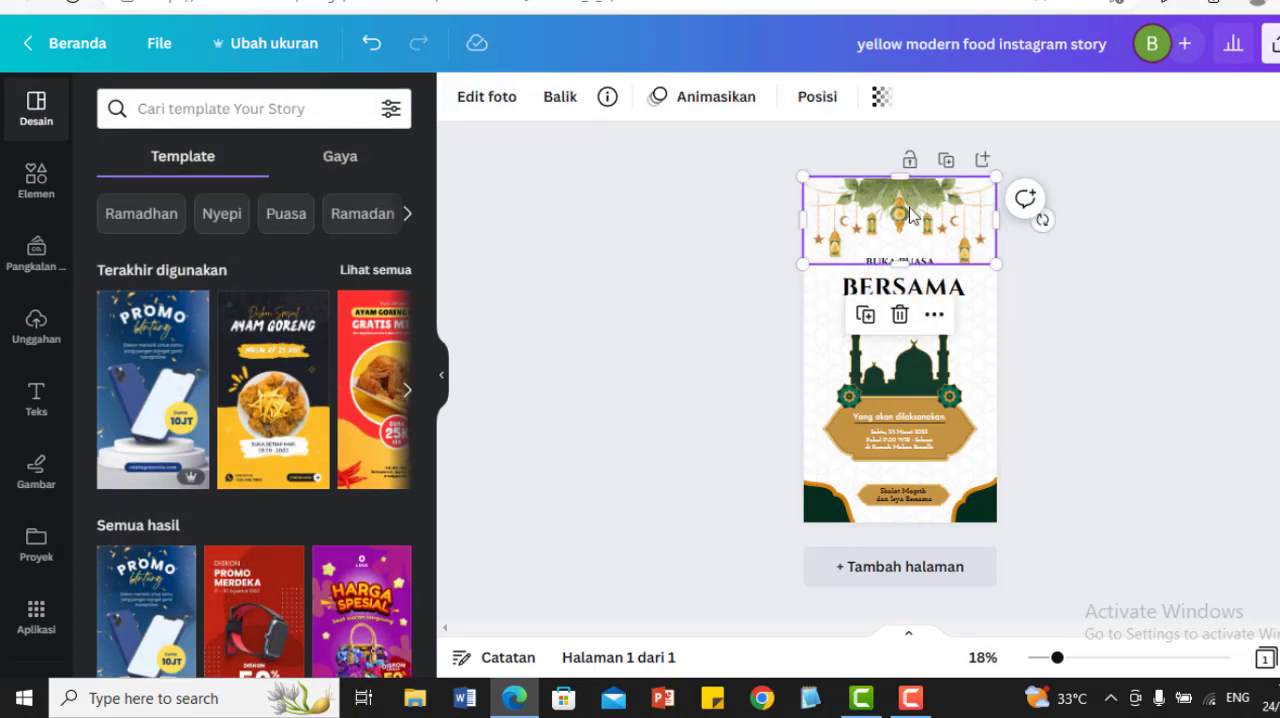
drag(911, 214, 891, 231)
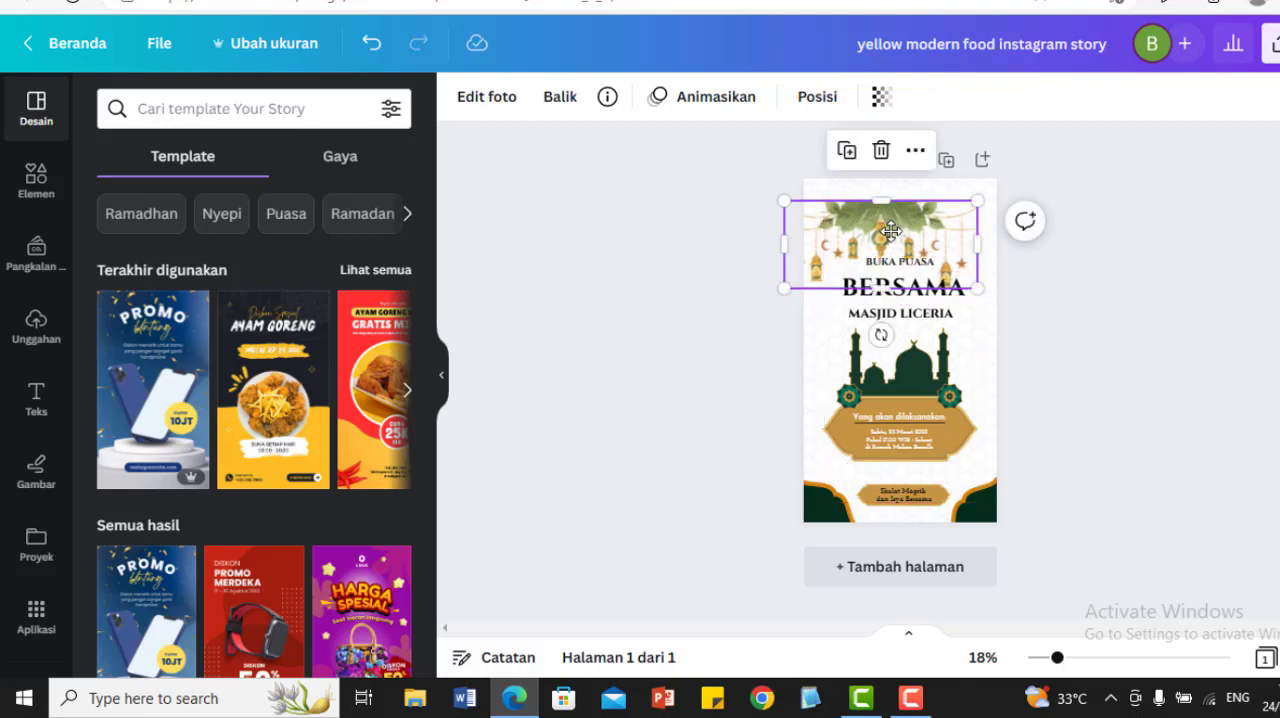
key(Delete)
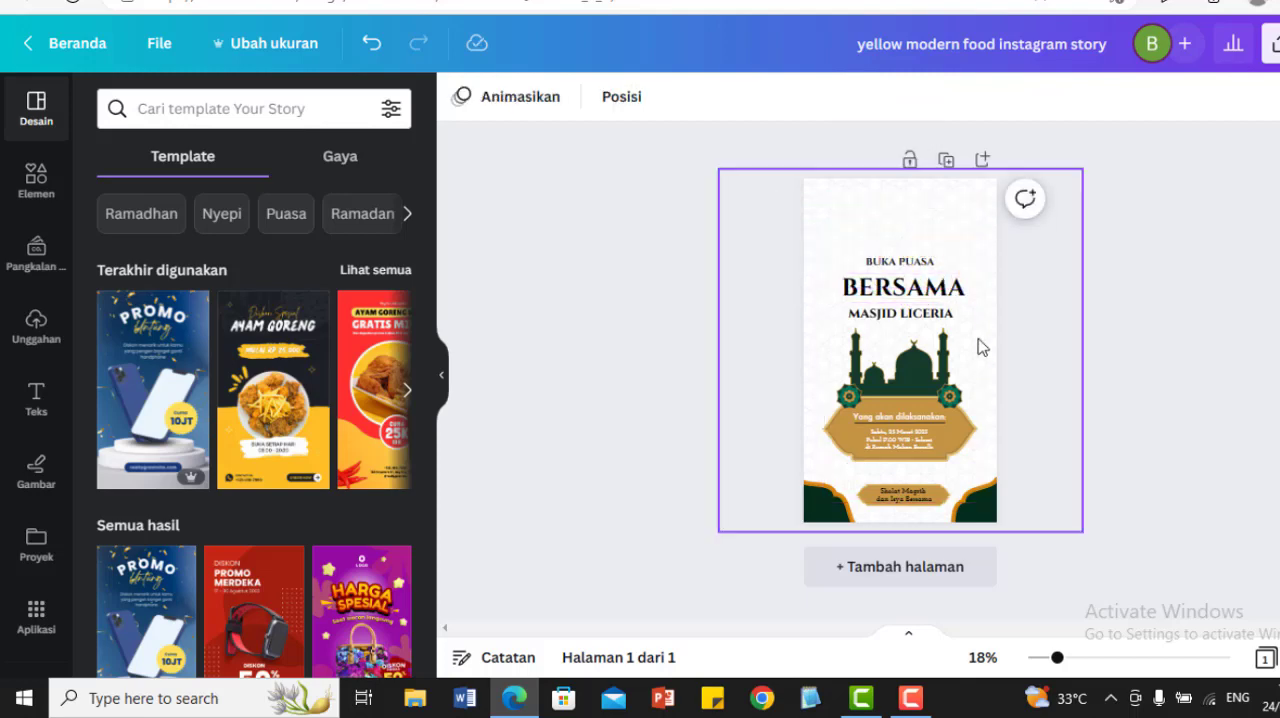
click(372, 51)
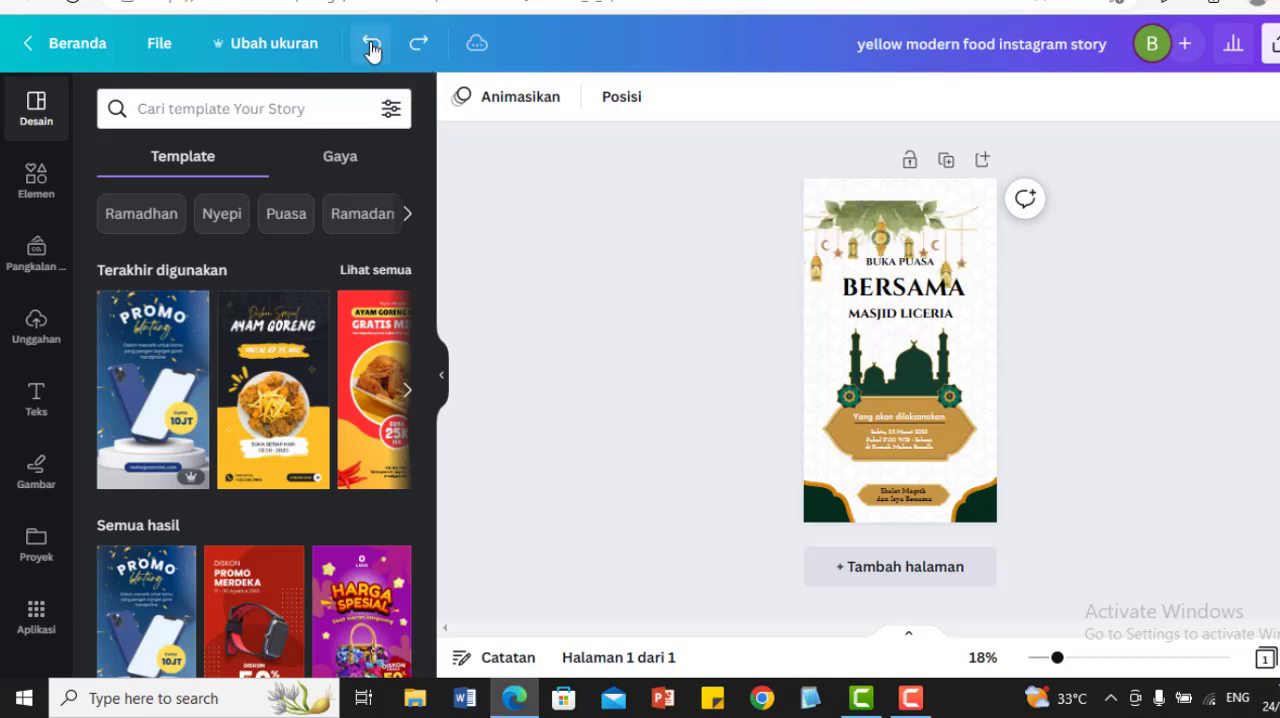
Step: Move the lantern decoration back up to the page's top edge, undo both of its moves, and deselect it
click(888, 210)
drag(888, 210, 896, 188)
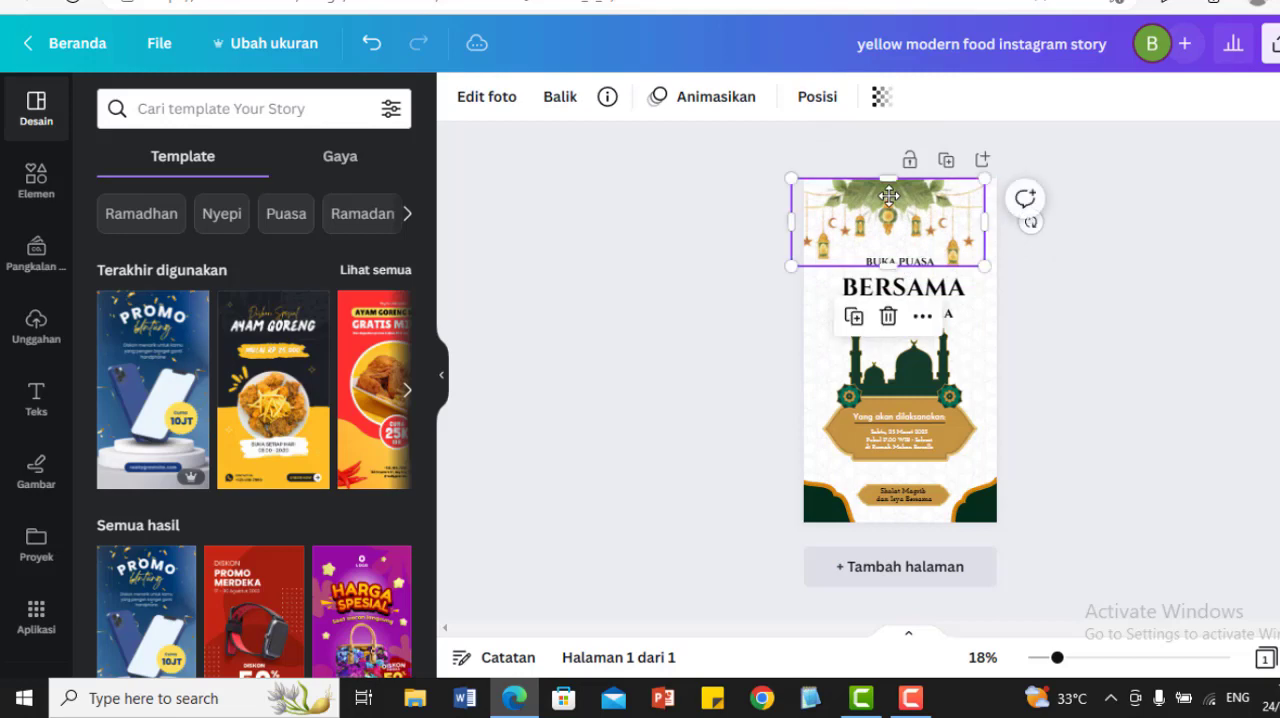
click(372, 52)
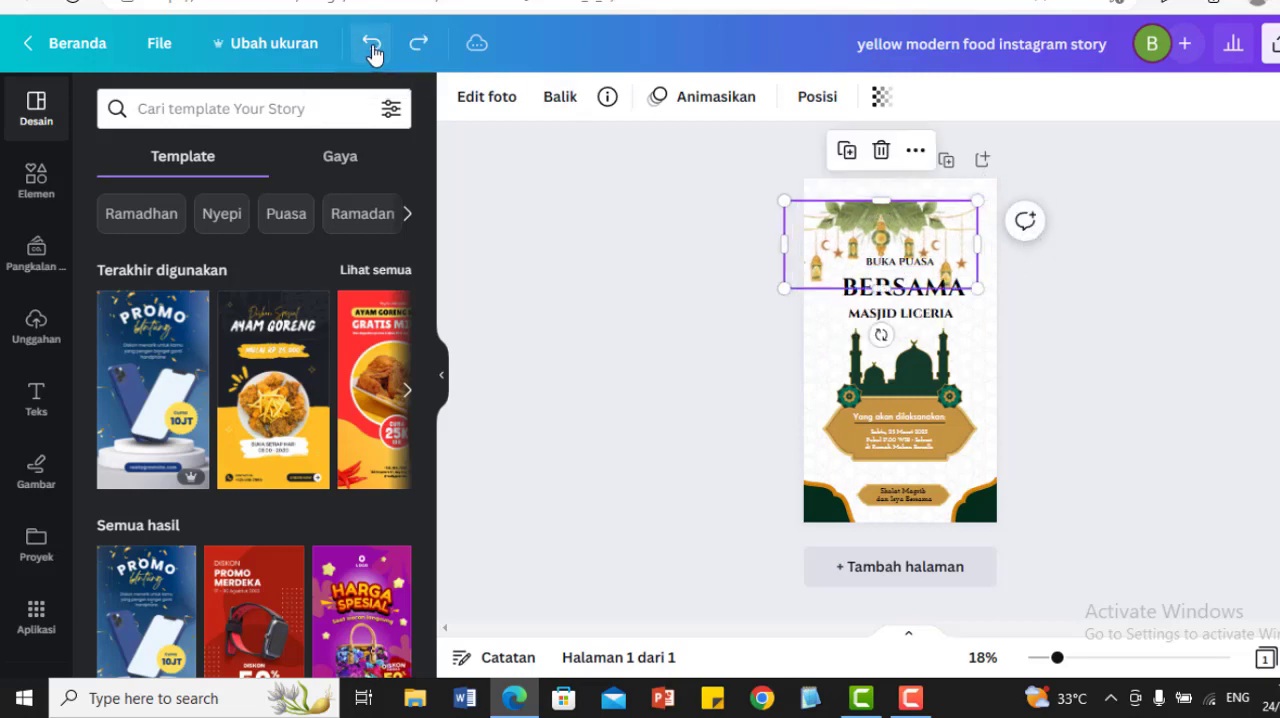
click(372, 52)
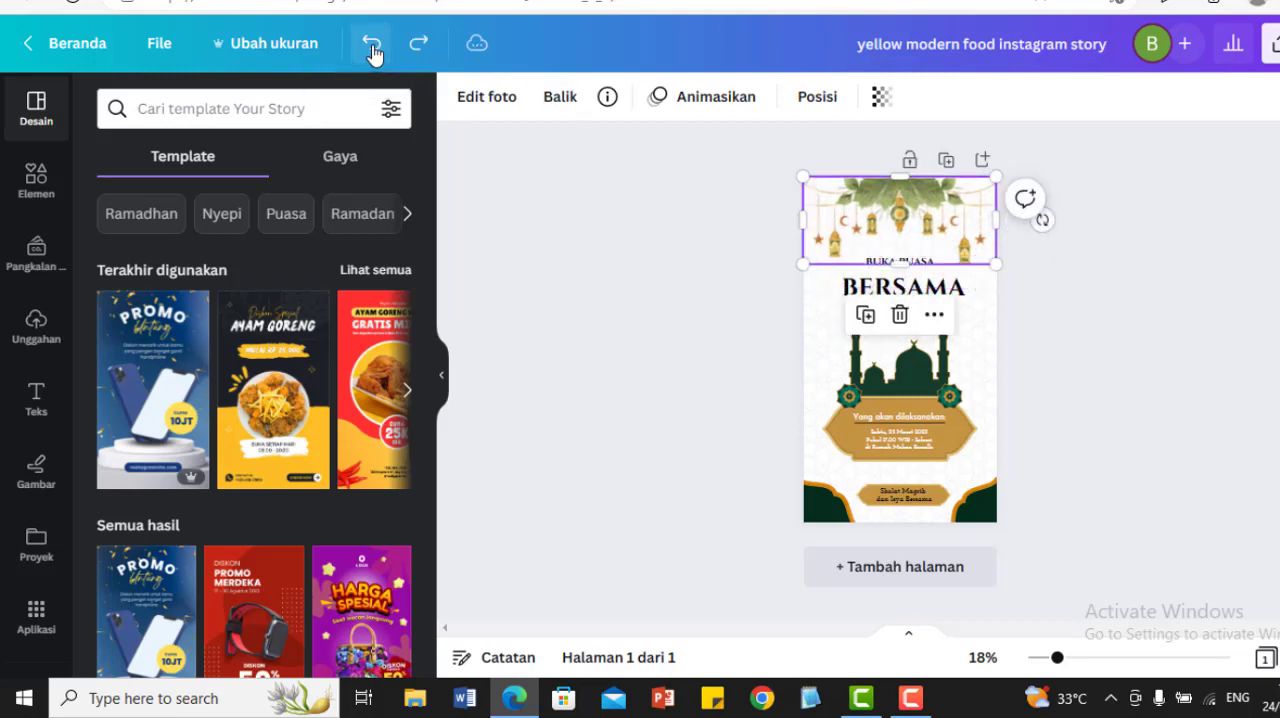
click(705, 313)
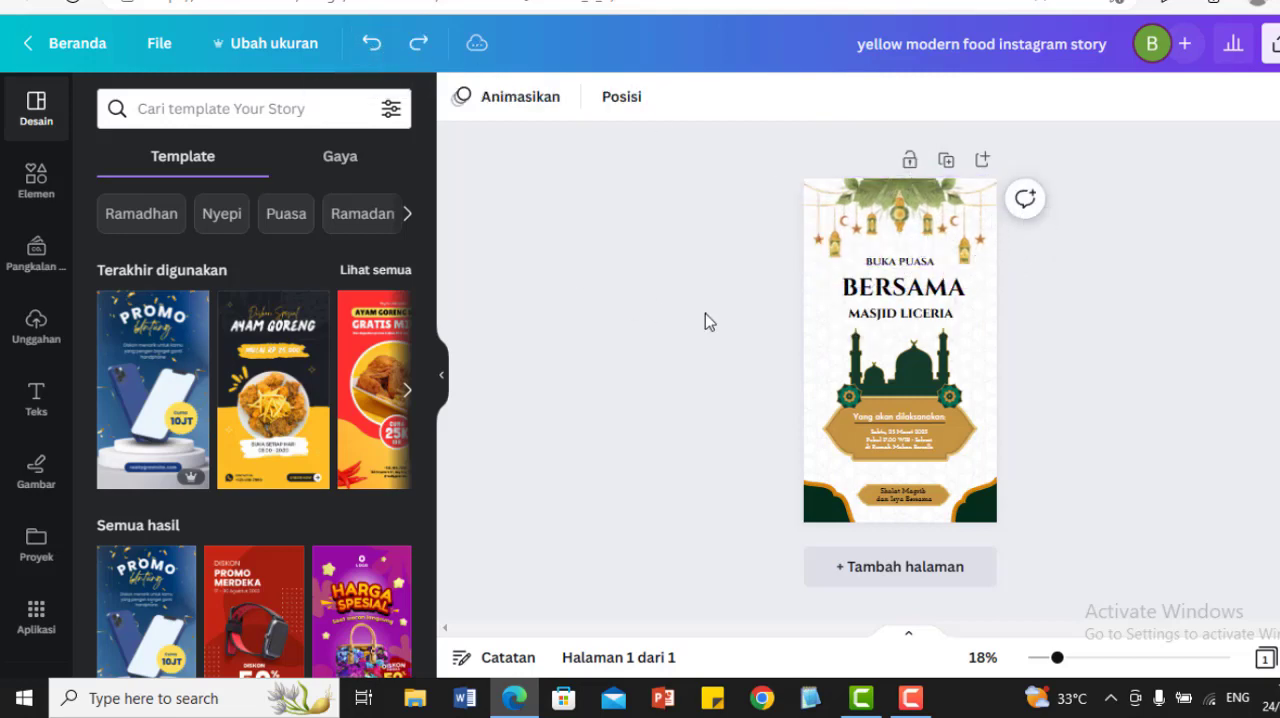
Step: Examine the template's separate parts by selecting the "BUKA PUASA" text and the mosque graphic in turn
click(909, 272)
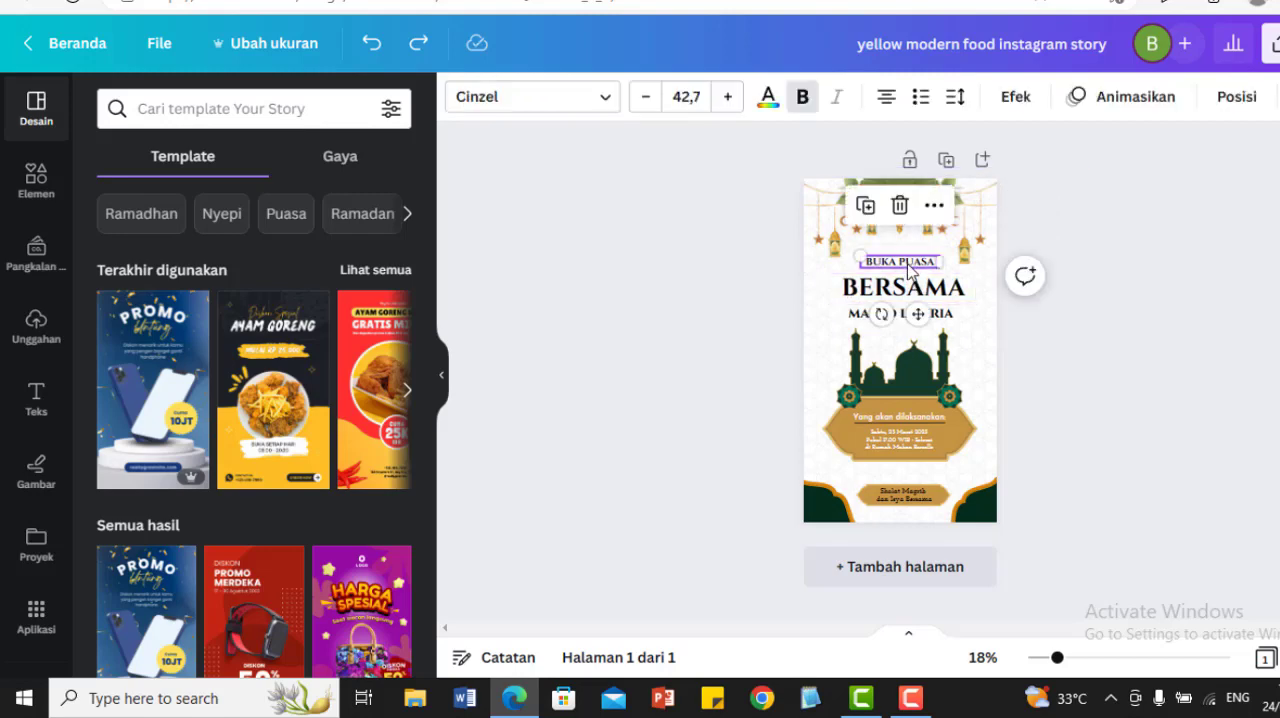
double_click(909, 272)
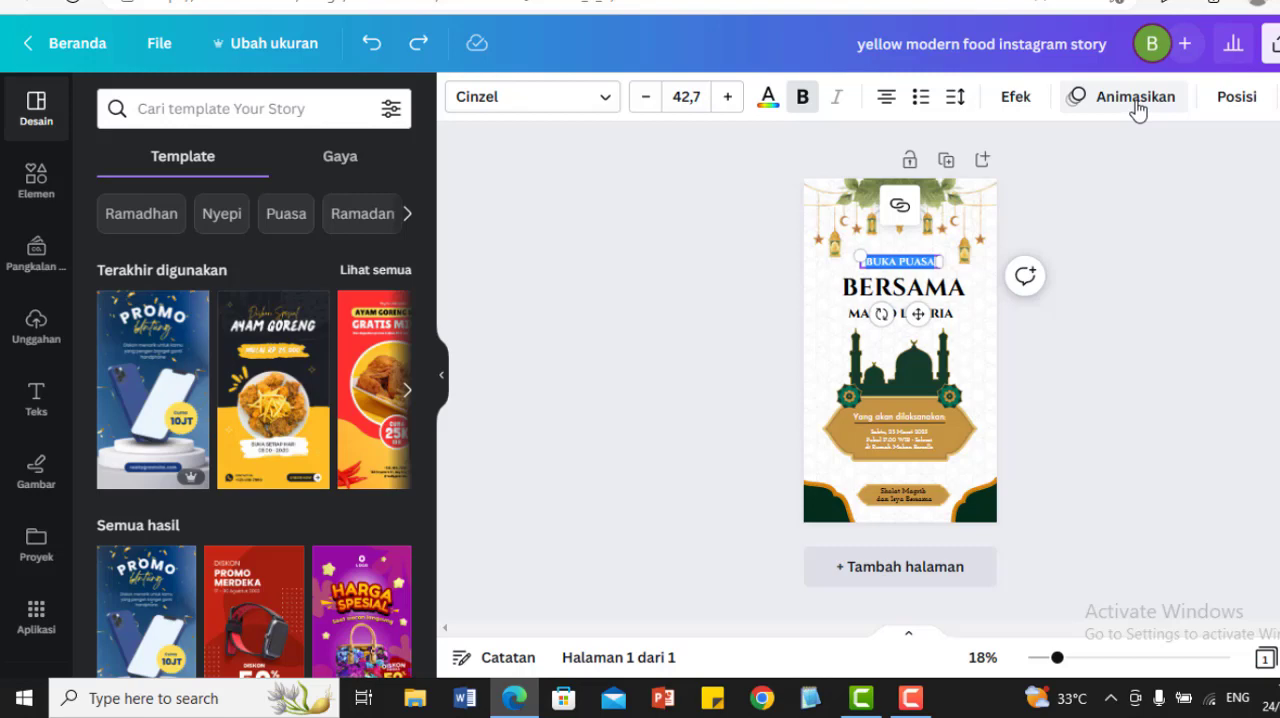
click(926, 372)
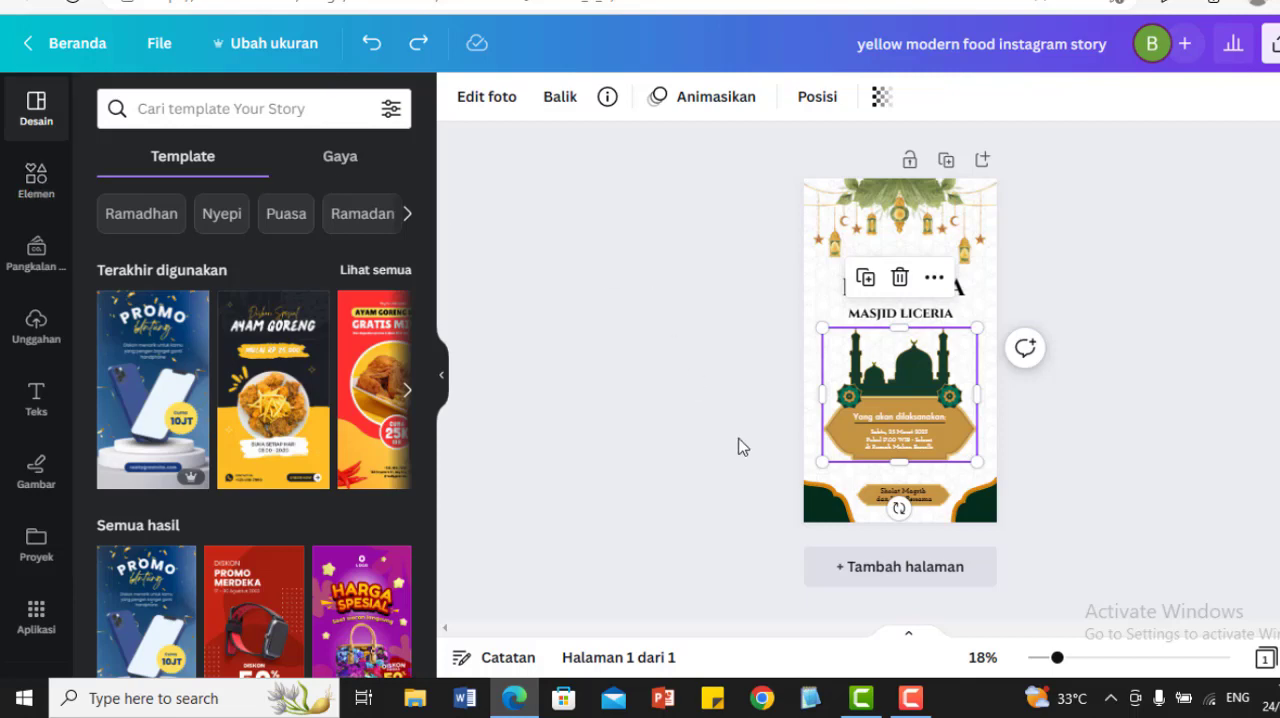
Step: Try out the green corner ornaments at the page's foot, move the lower-left one slightly upward, and deselect it
click(820, 510)
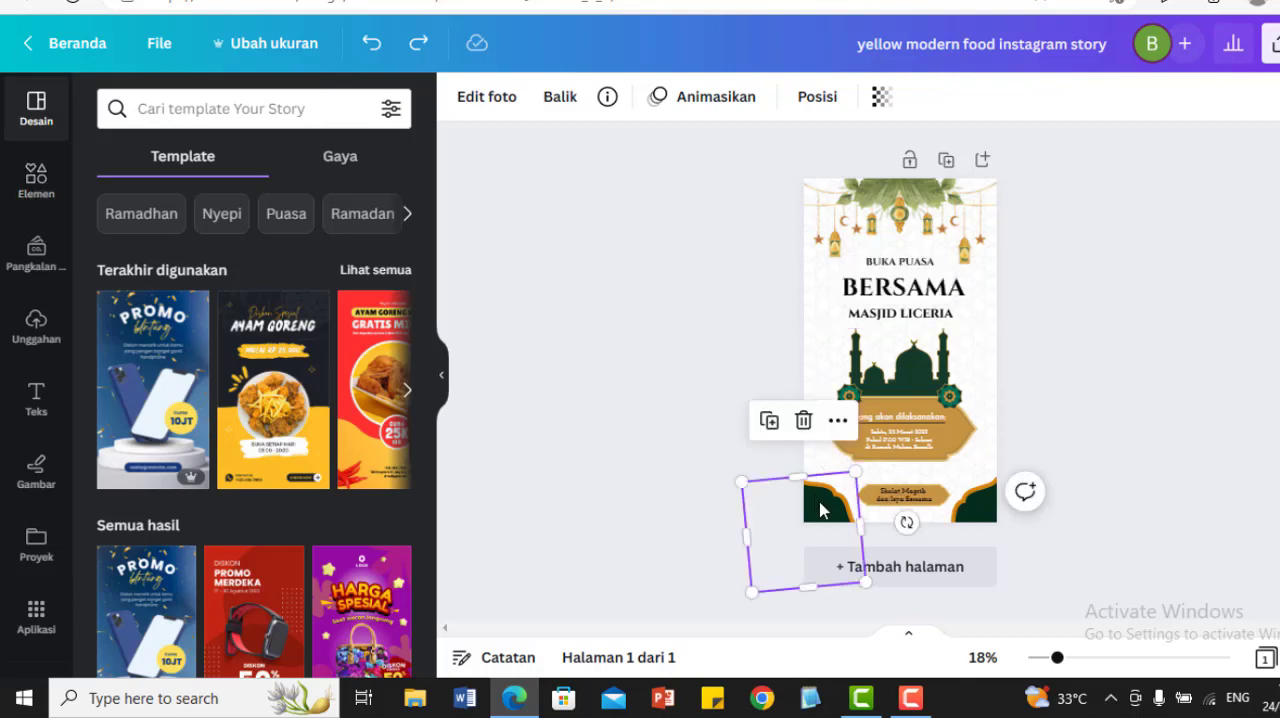
drag(786, 511, 985, 508)
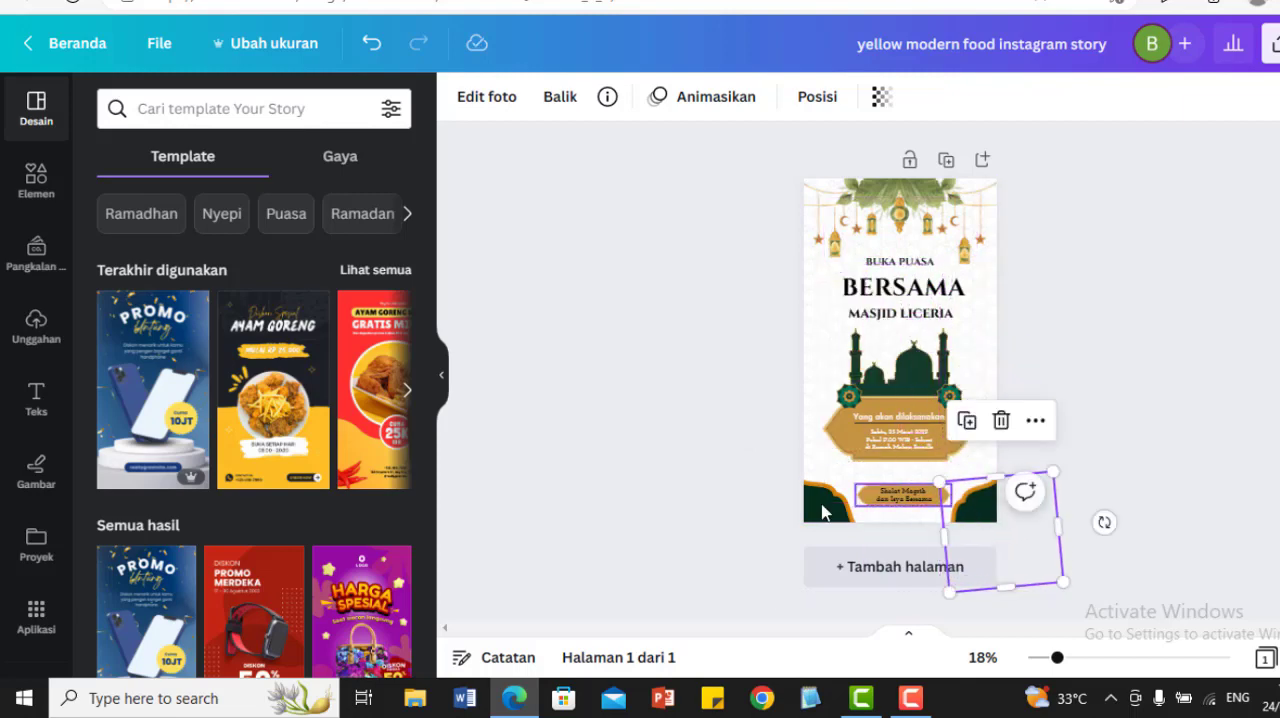
click(818, 510)
drag(799, 519, 809, 479)
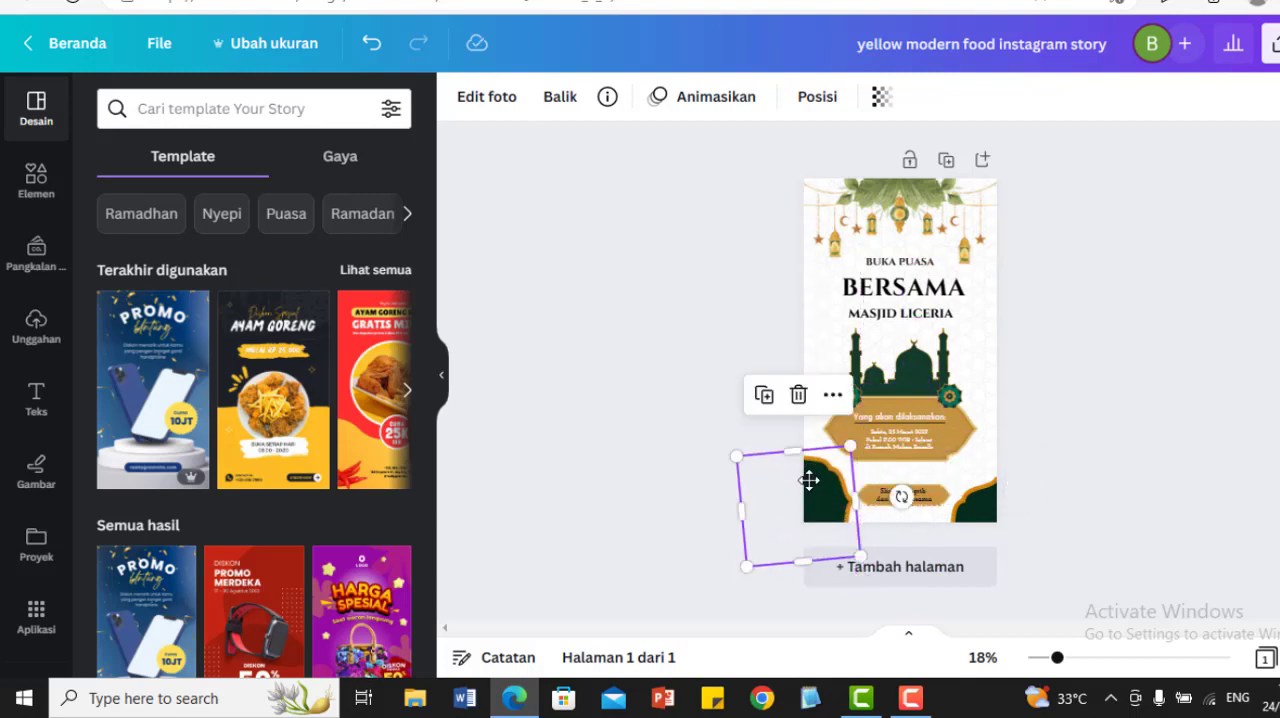
click(1121, 658)
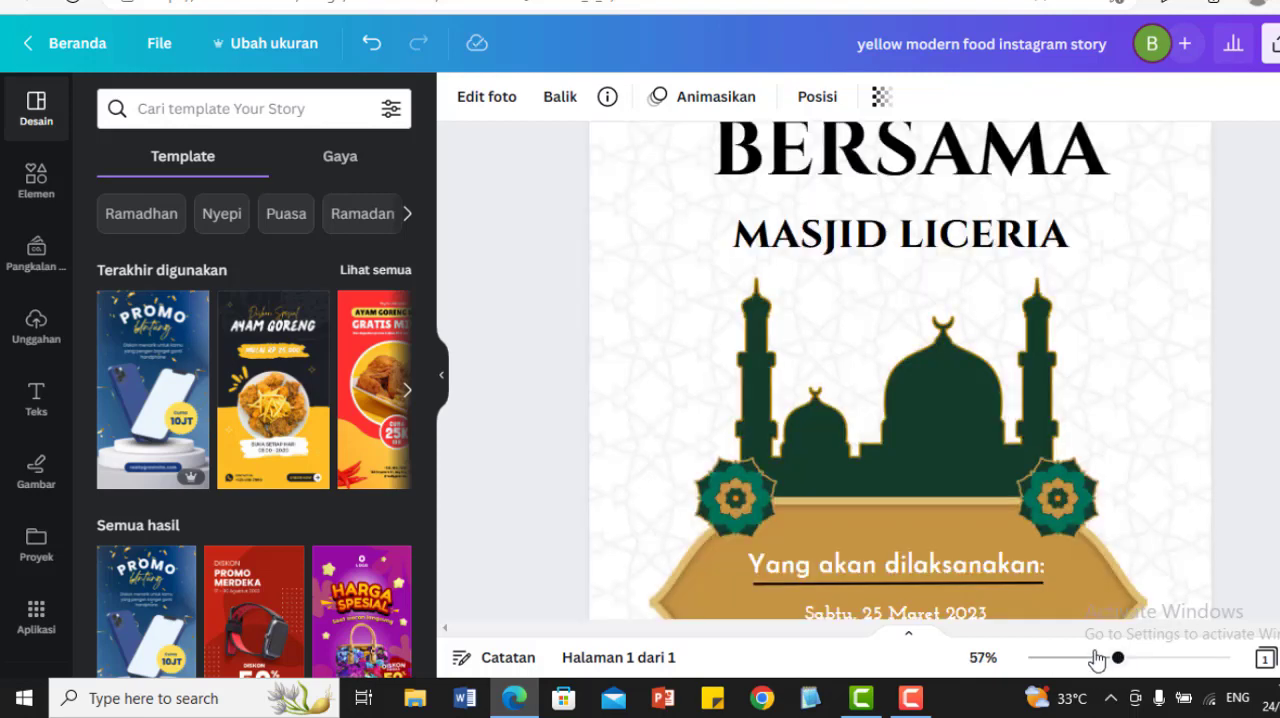
drag(1097, 658, 1071, 660)
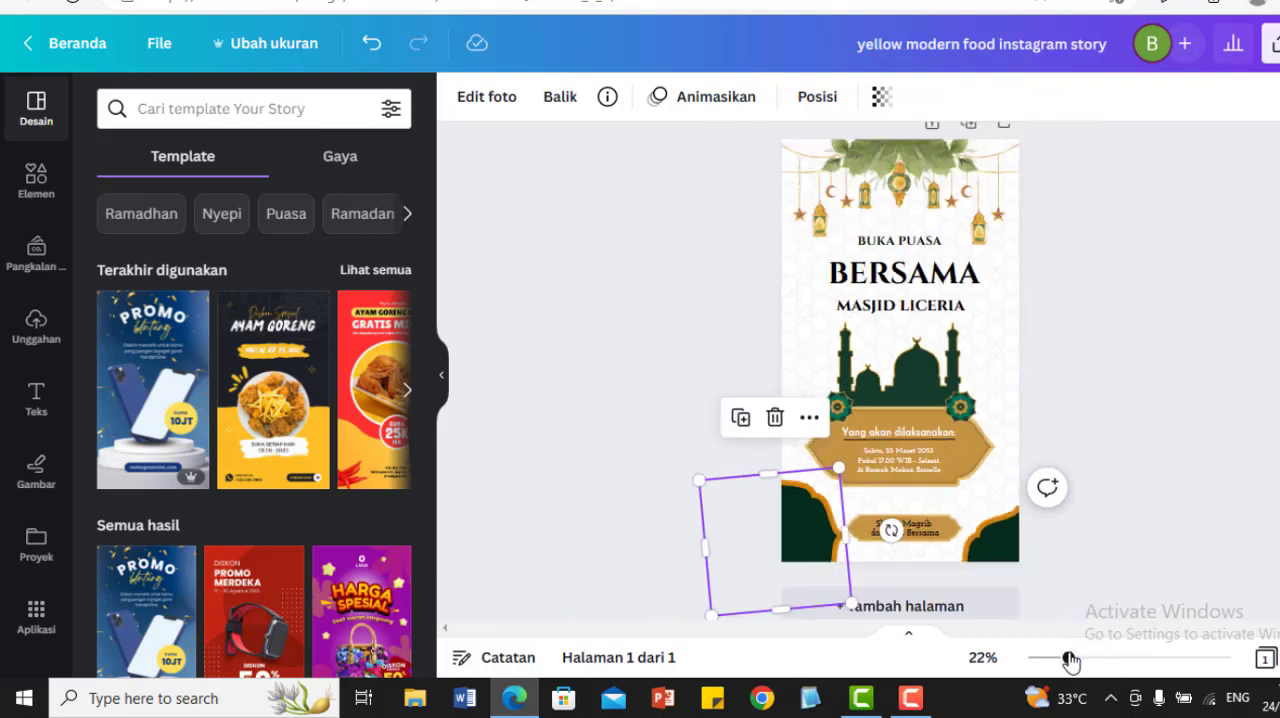
click(584, 252)
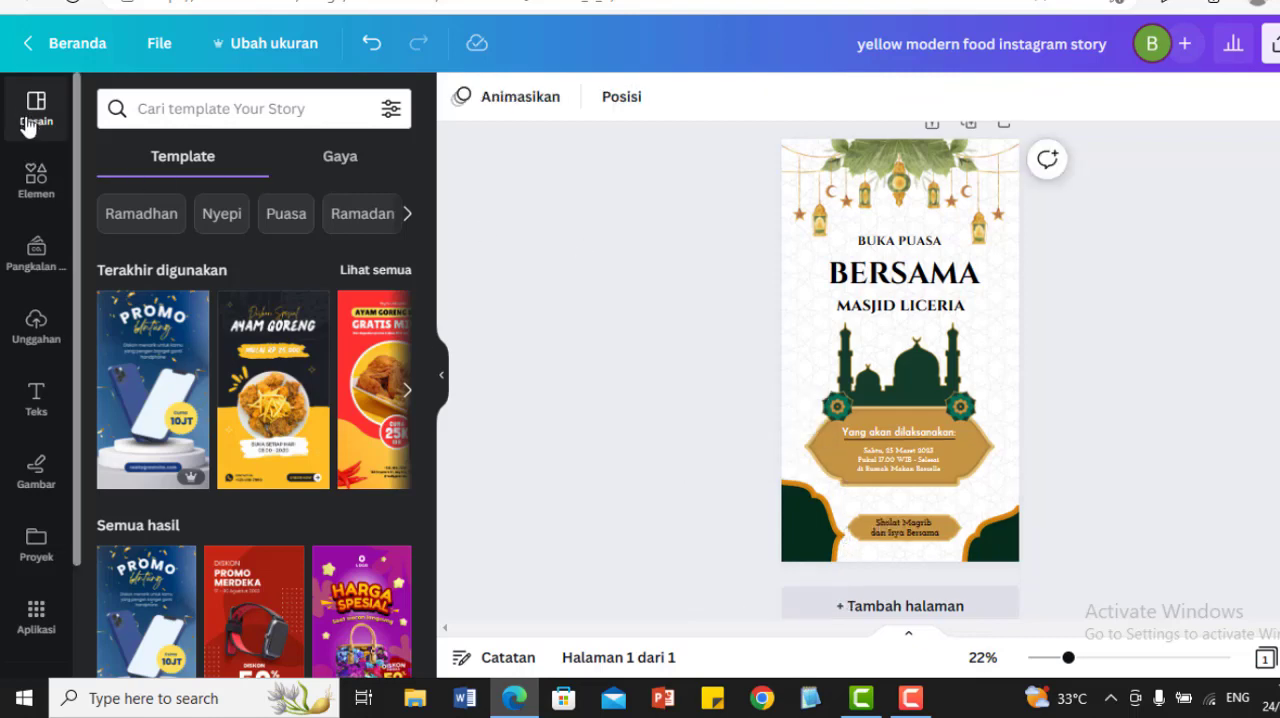
Step: Search the elements library for "kurma"
click(37, 199)
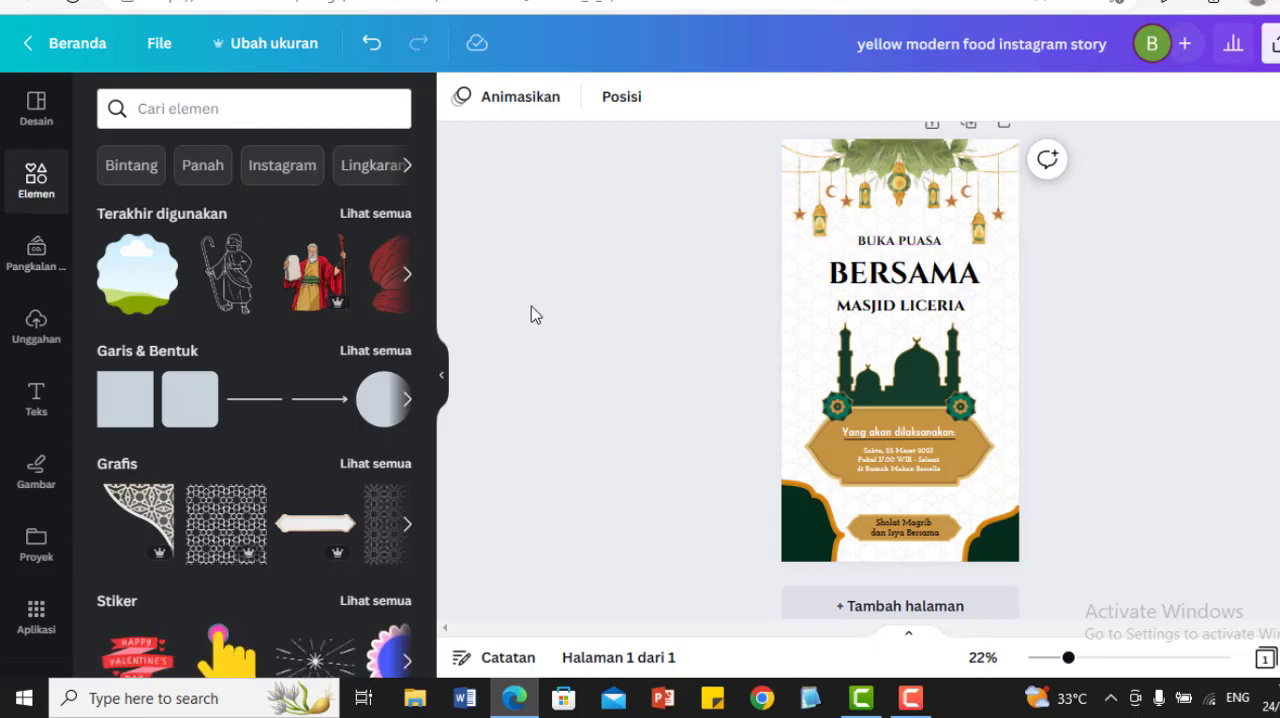
click(289, 108)
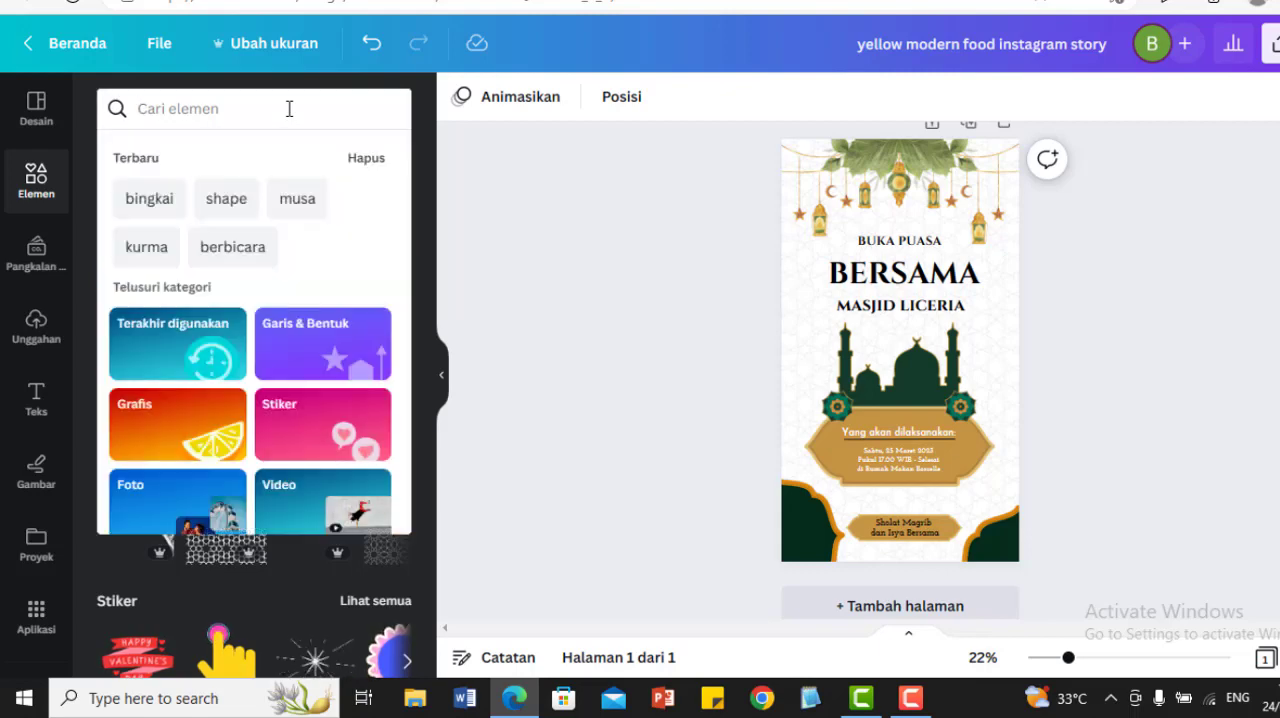
click(283, 108)
text(kurma)
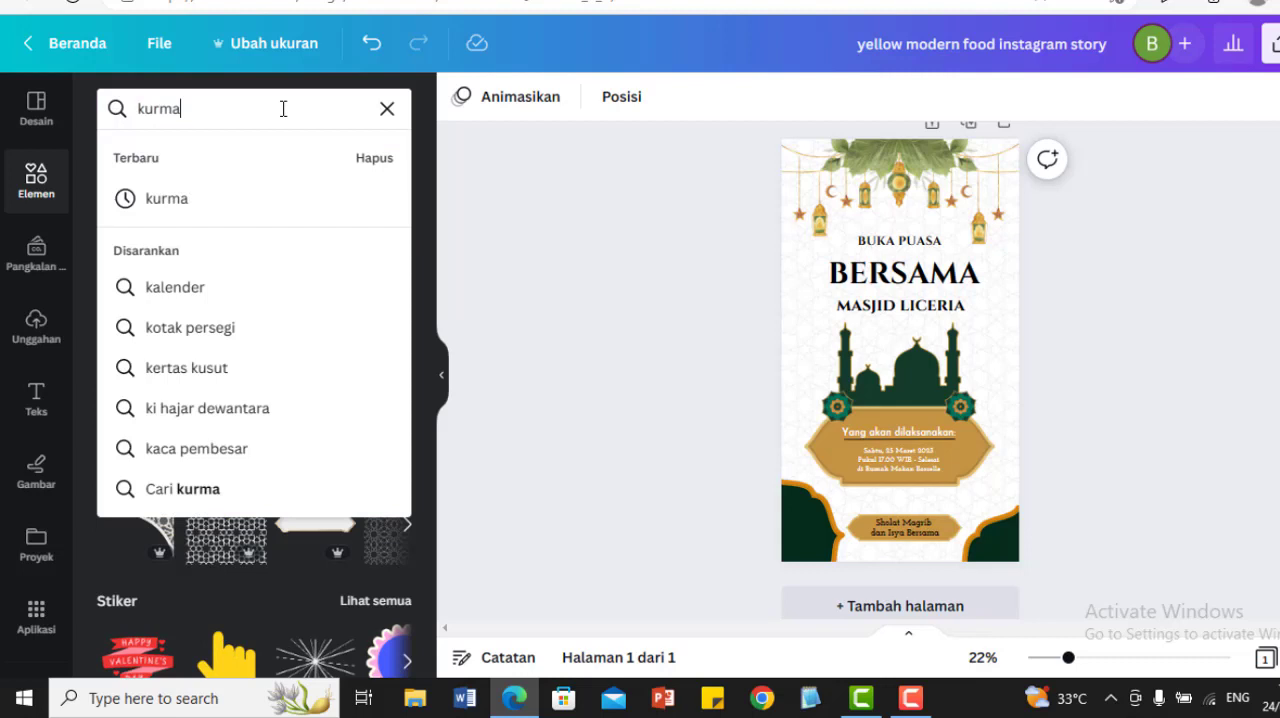
key(Return)
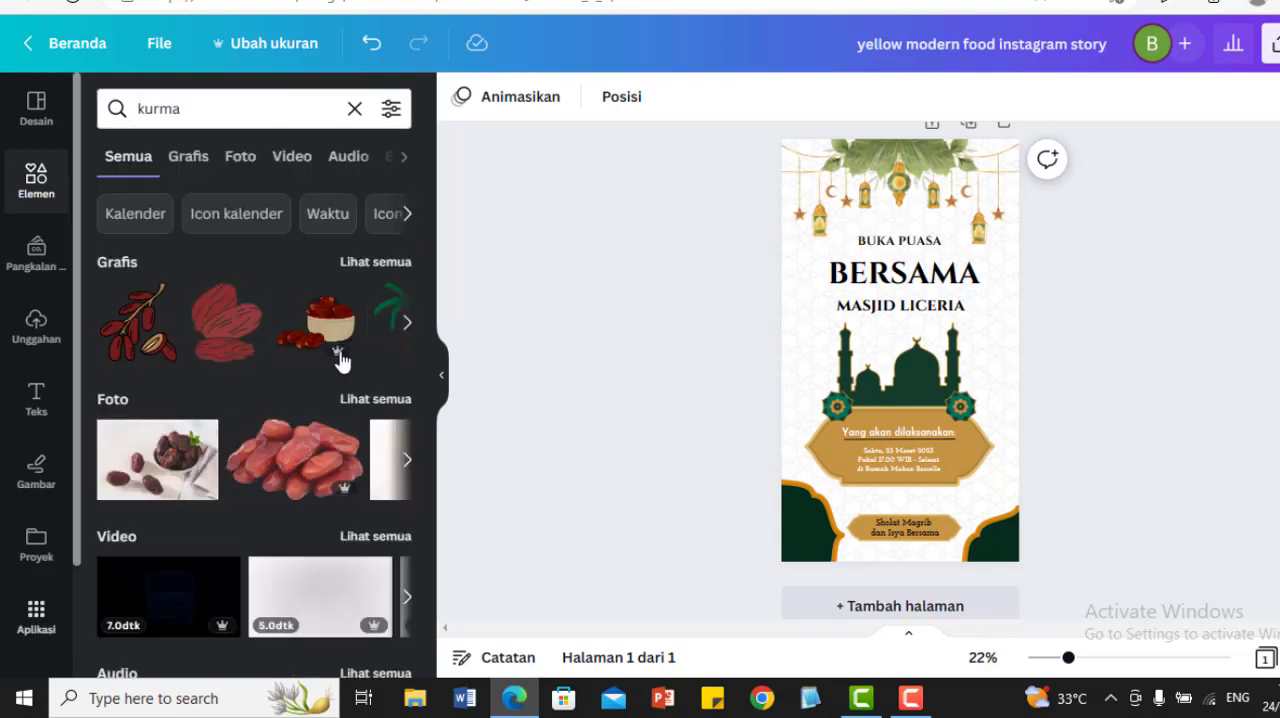
drag(424, 258, 405, 217)
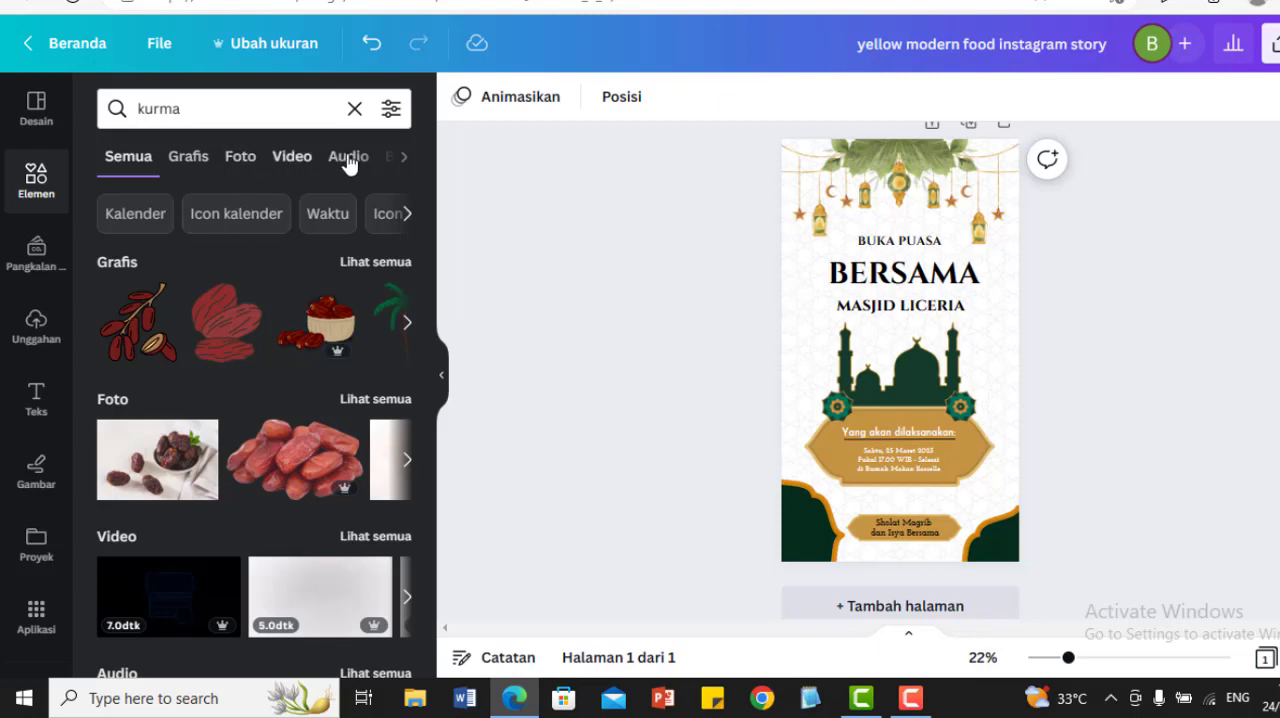
Step: Add the graphic of brown dates with one cut open, shrink it, and place it near the page's lower-right corner
click(186, 162)
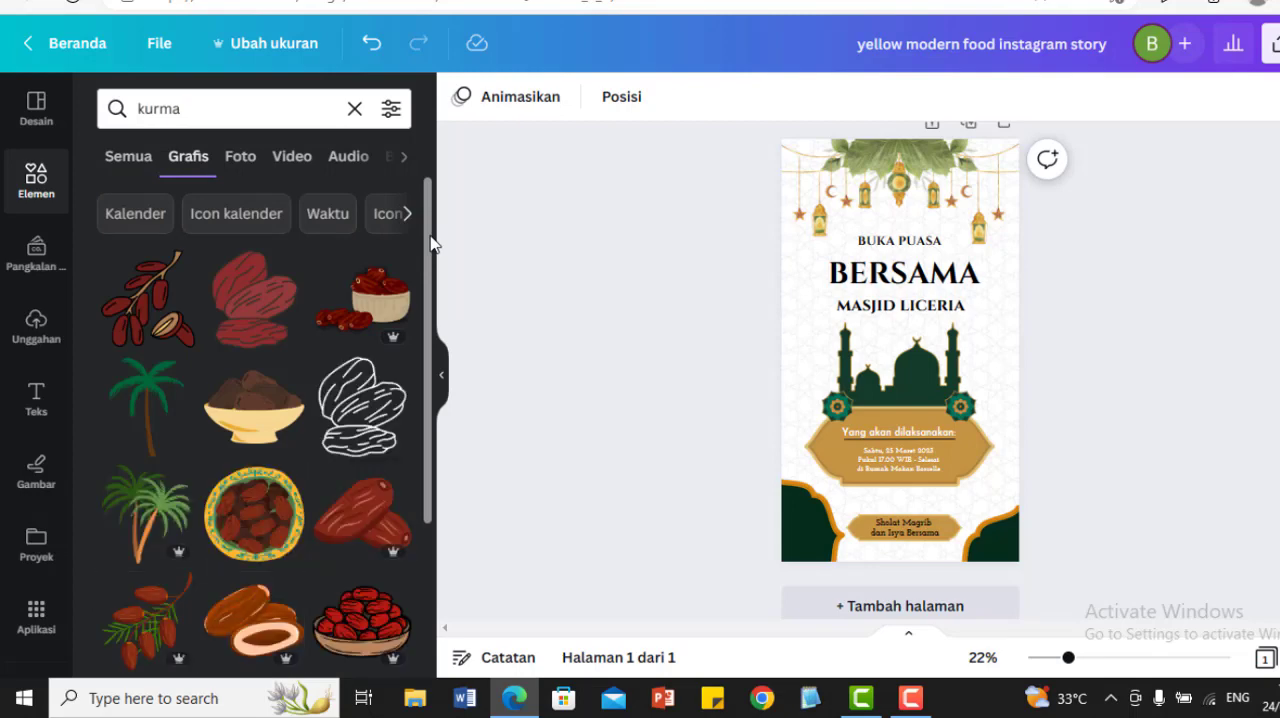
drag(432, 243, 420, 485)
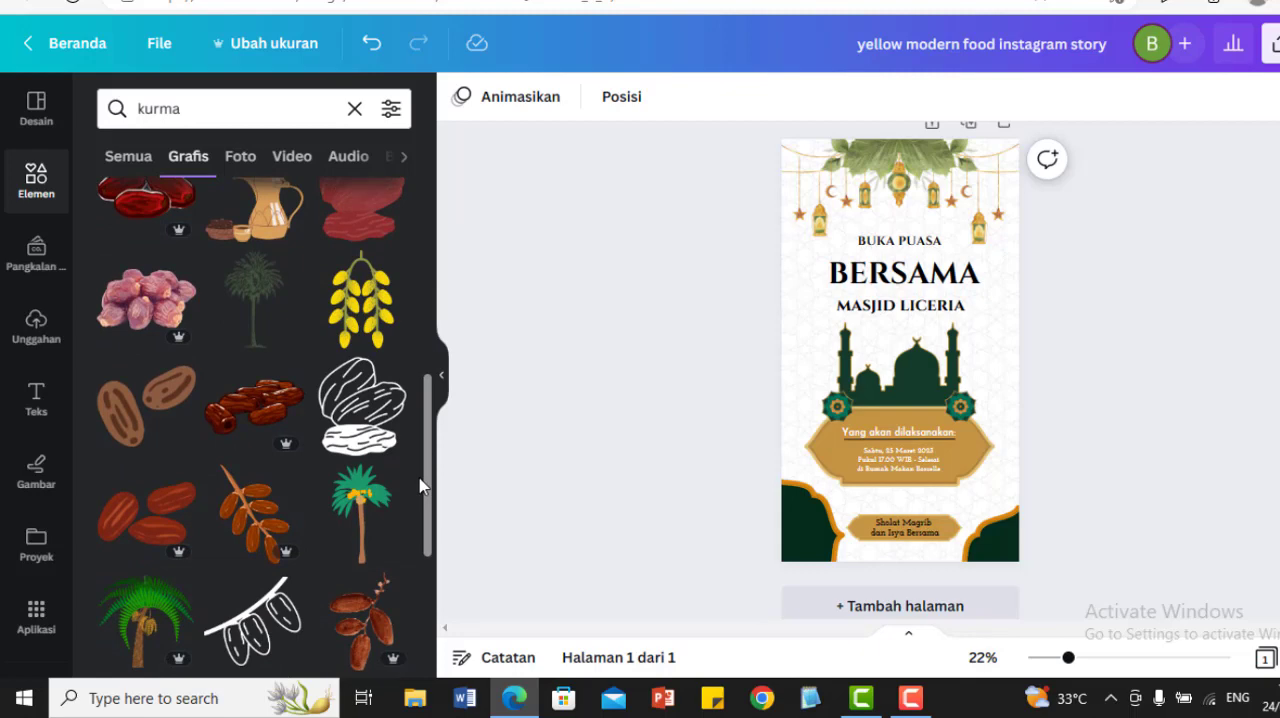
drag(420, 485, 410, 410)
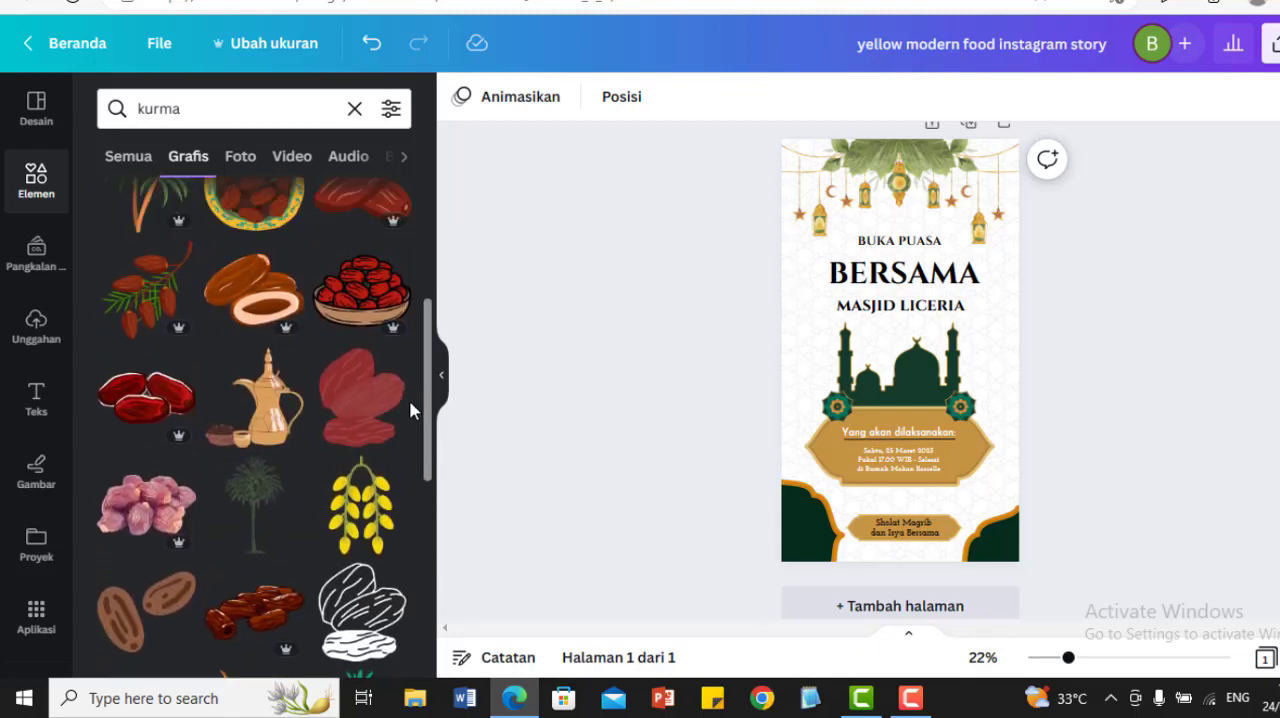
click(248, 288)
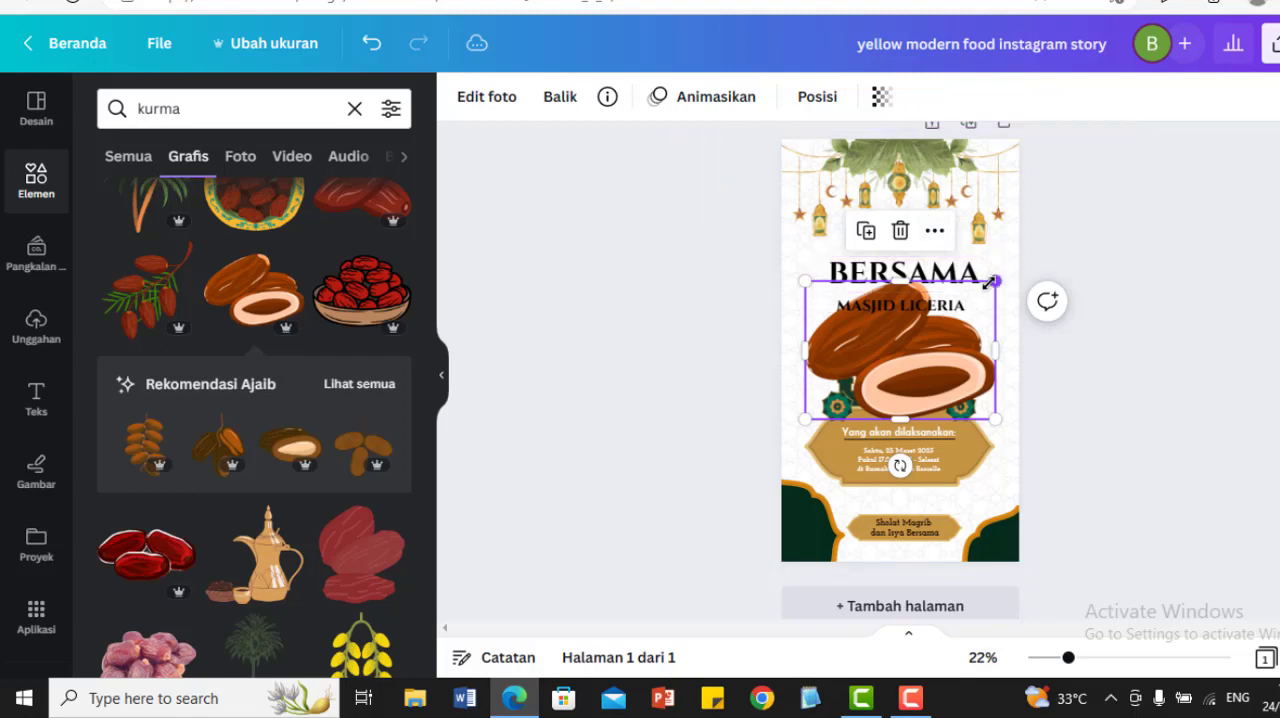
drag(991, 283, 978, 486)
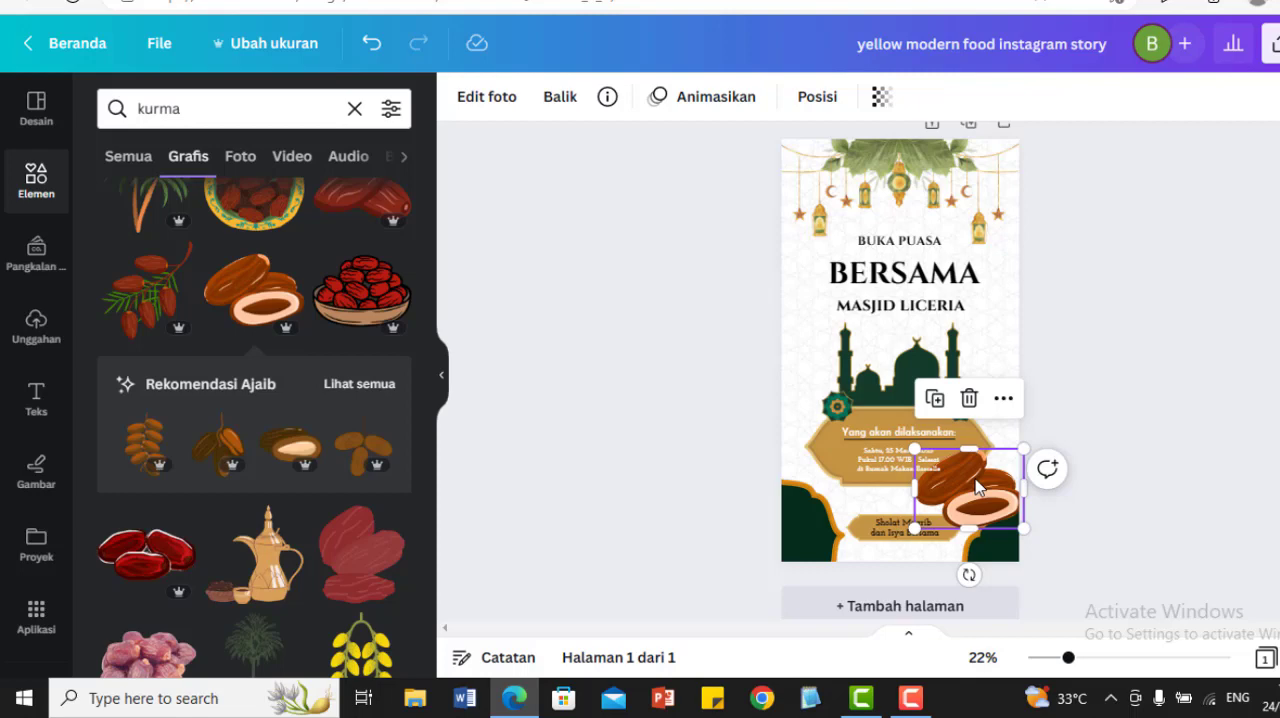
Step: Browse the photo and video results for "kurma", and return to the graphics results
click(243, 160)
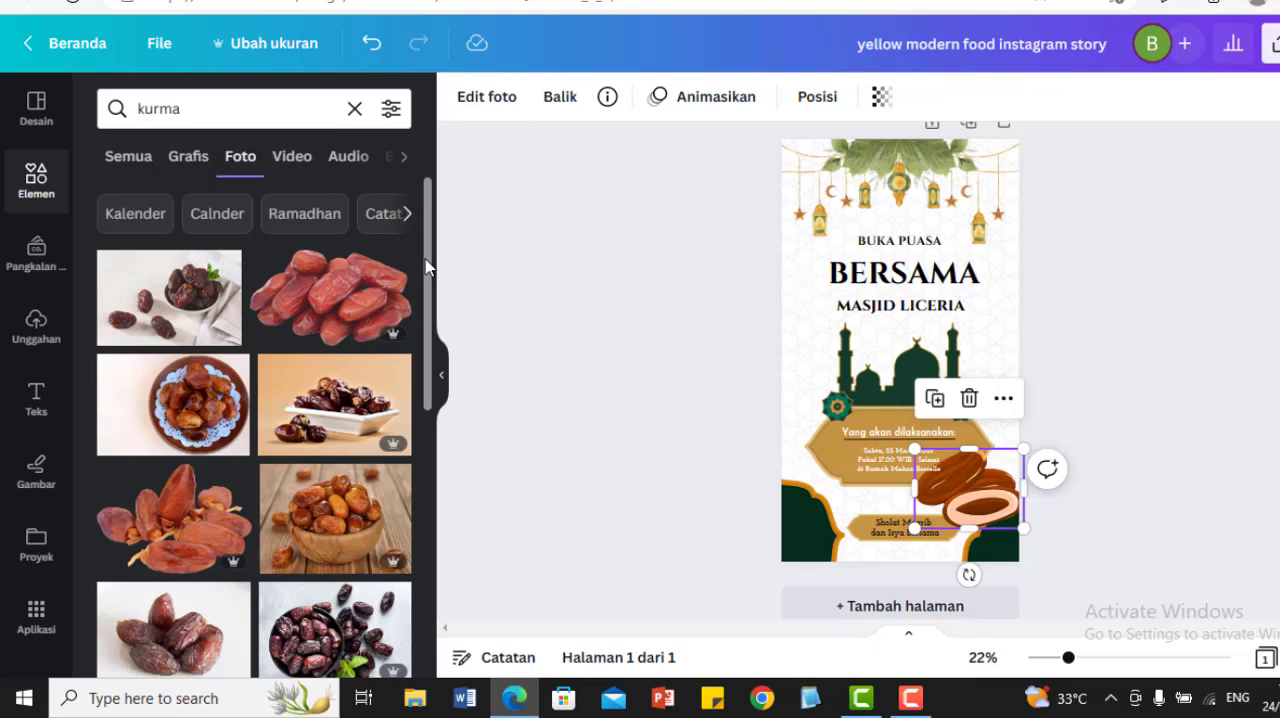
drag(427, 266, 428, 392)
scroll(426, 392, down, 5)
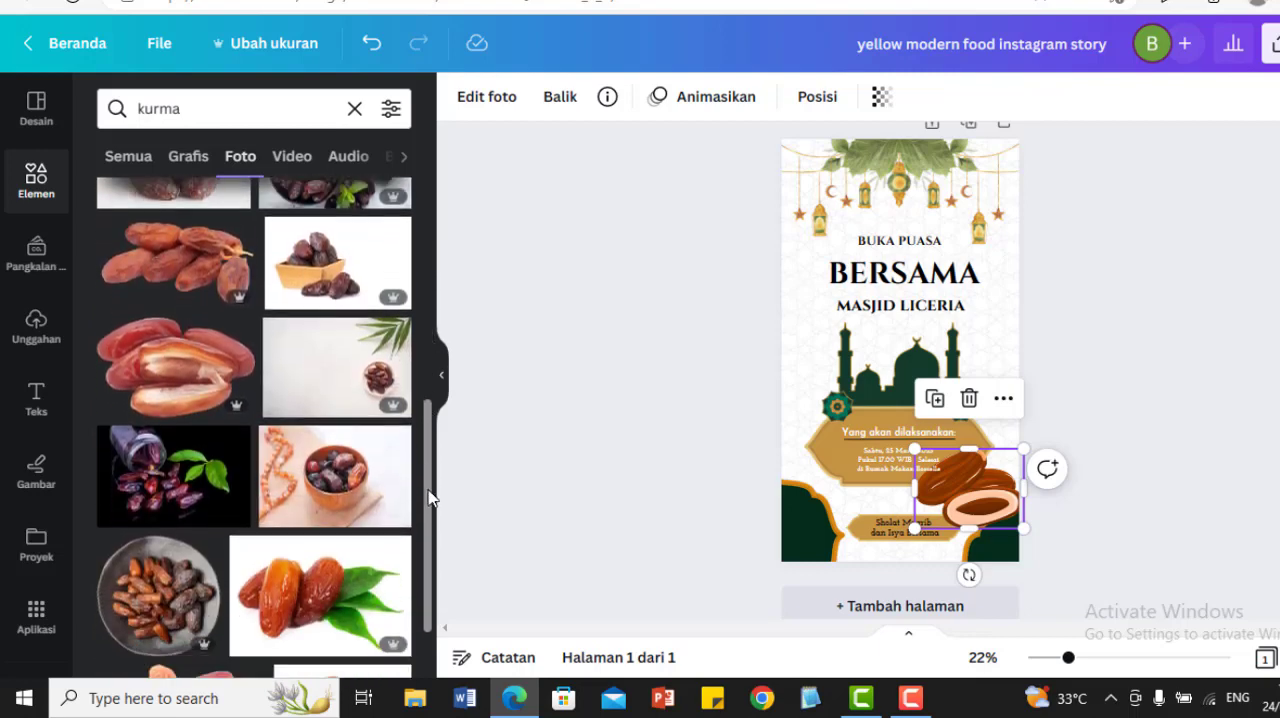
scroll(395, 312, up, 10)
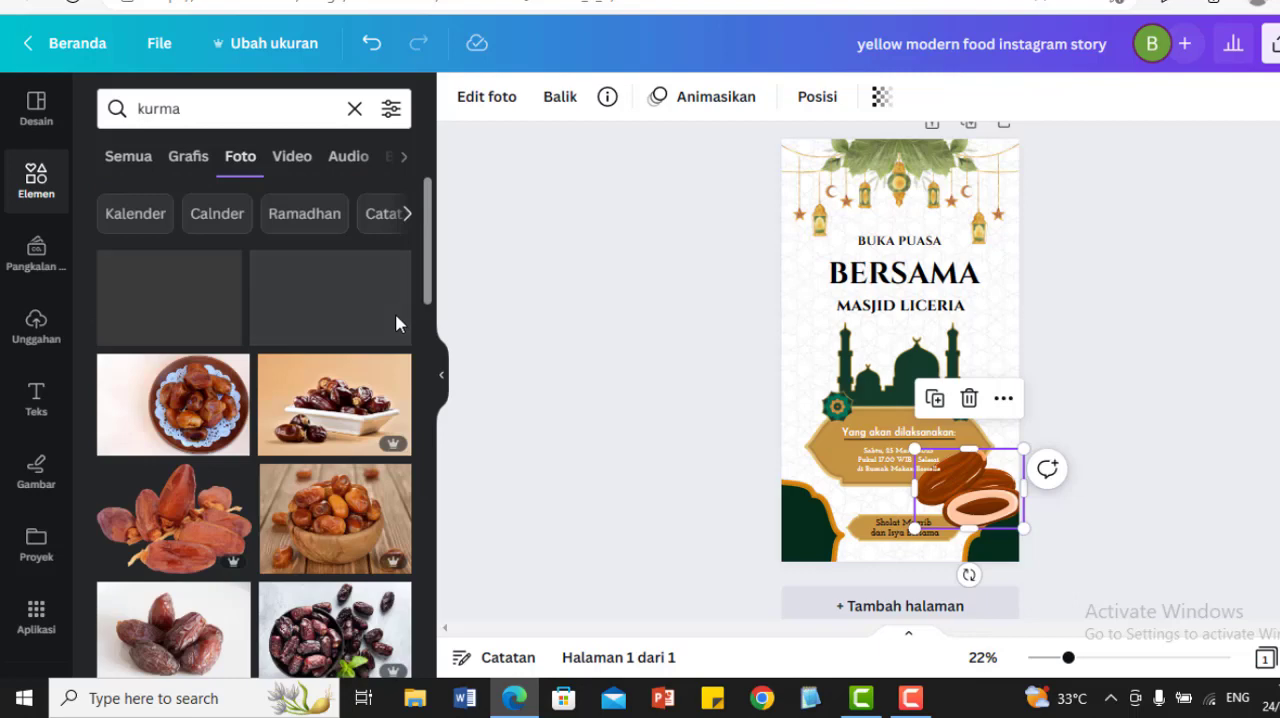
click(295, 158)
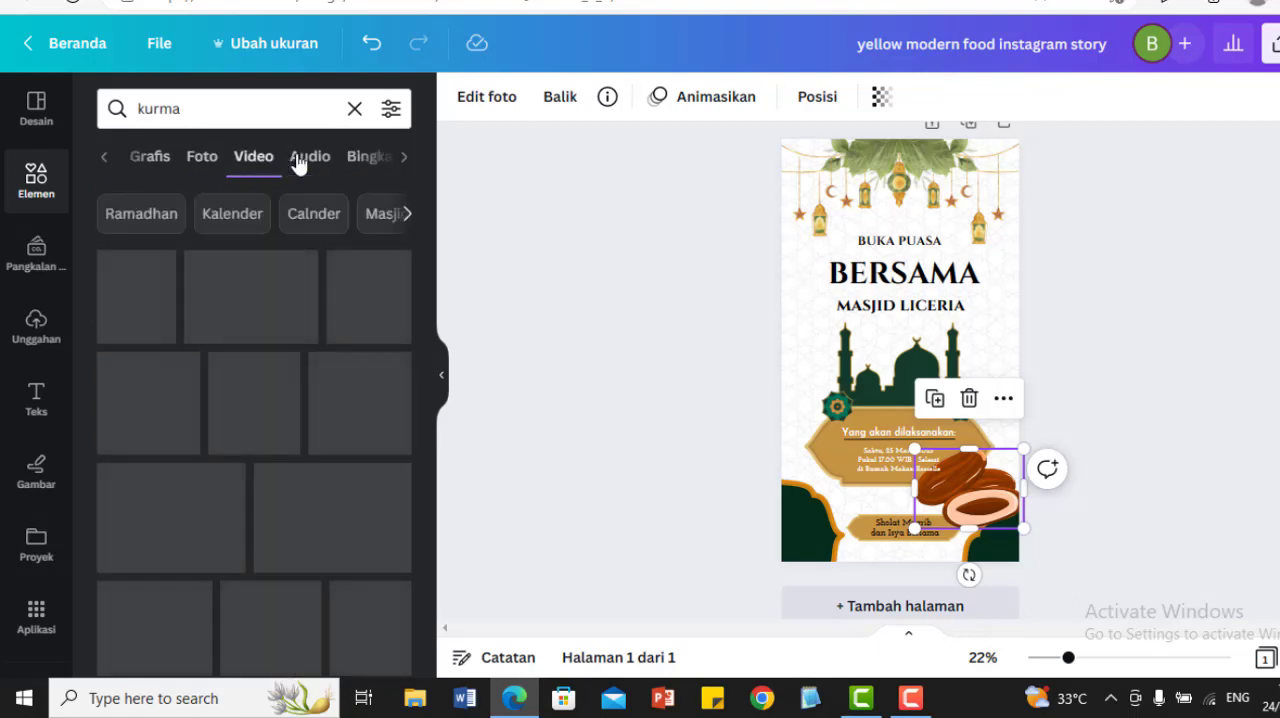
click(153, 160)
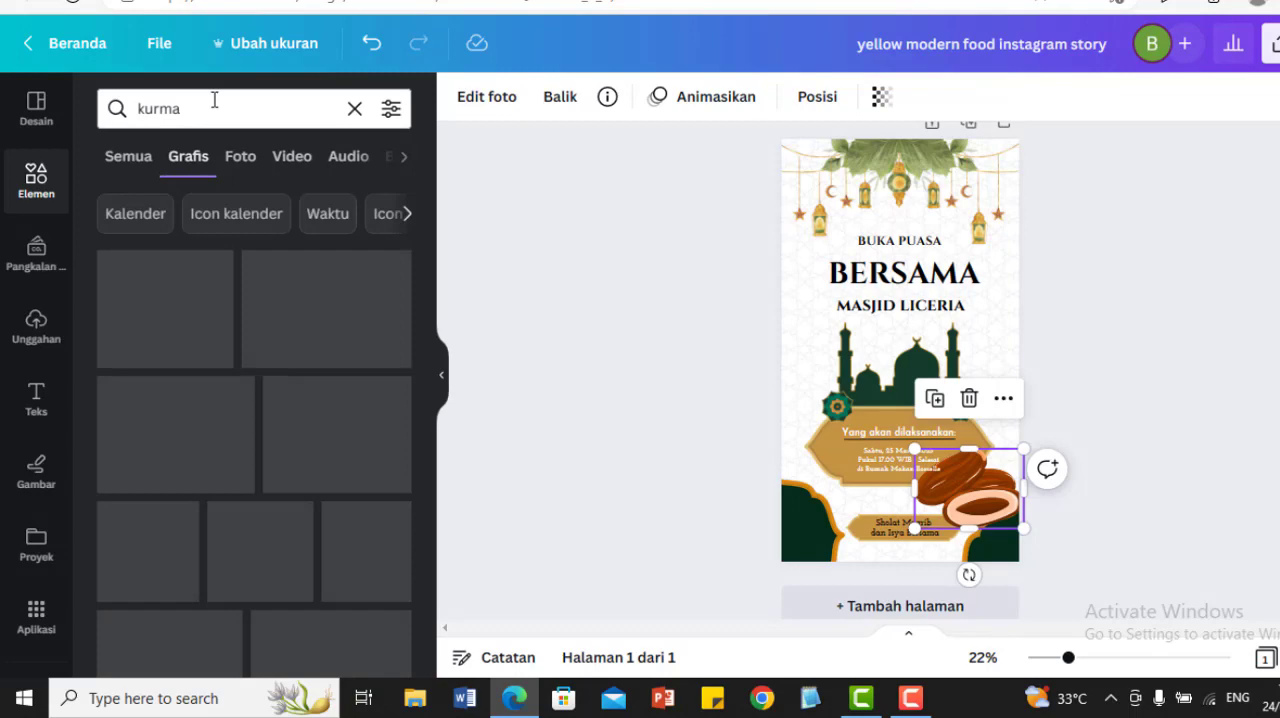
Step: Replace the search term with "bakso" and search the graphics
click(202, 112)
key(Return)
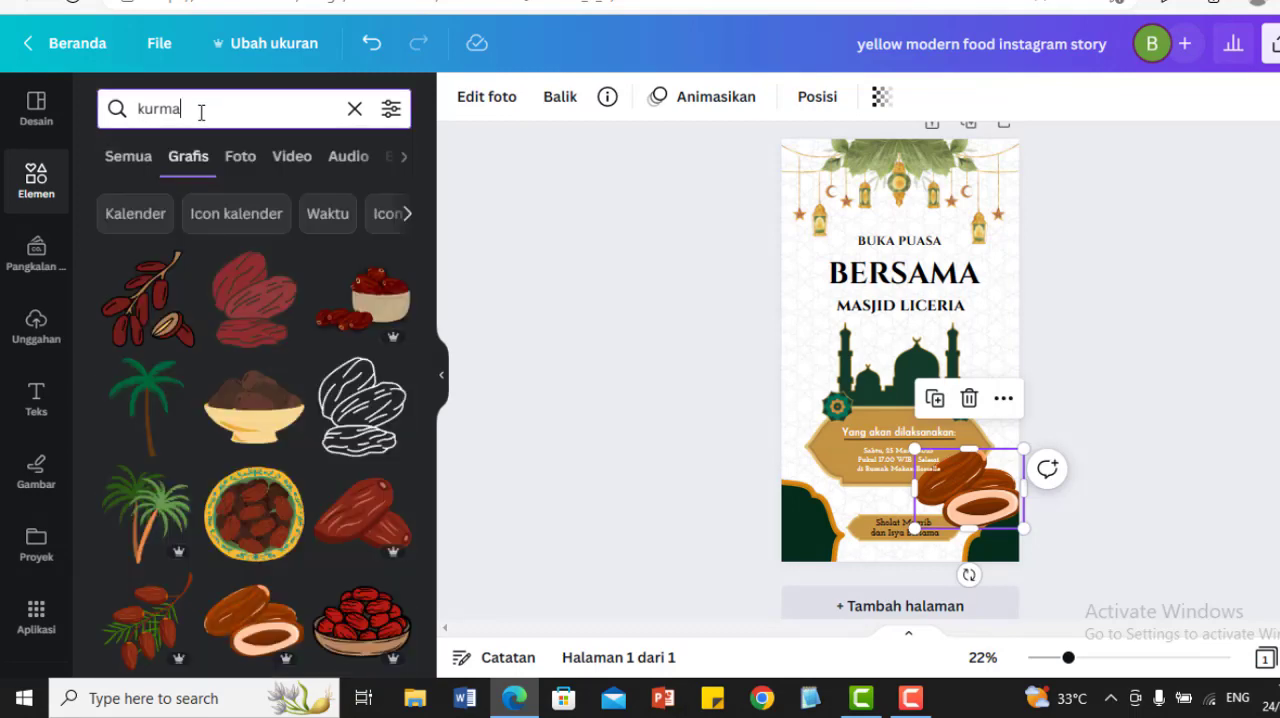
drag(198, 112, 127, 112)
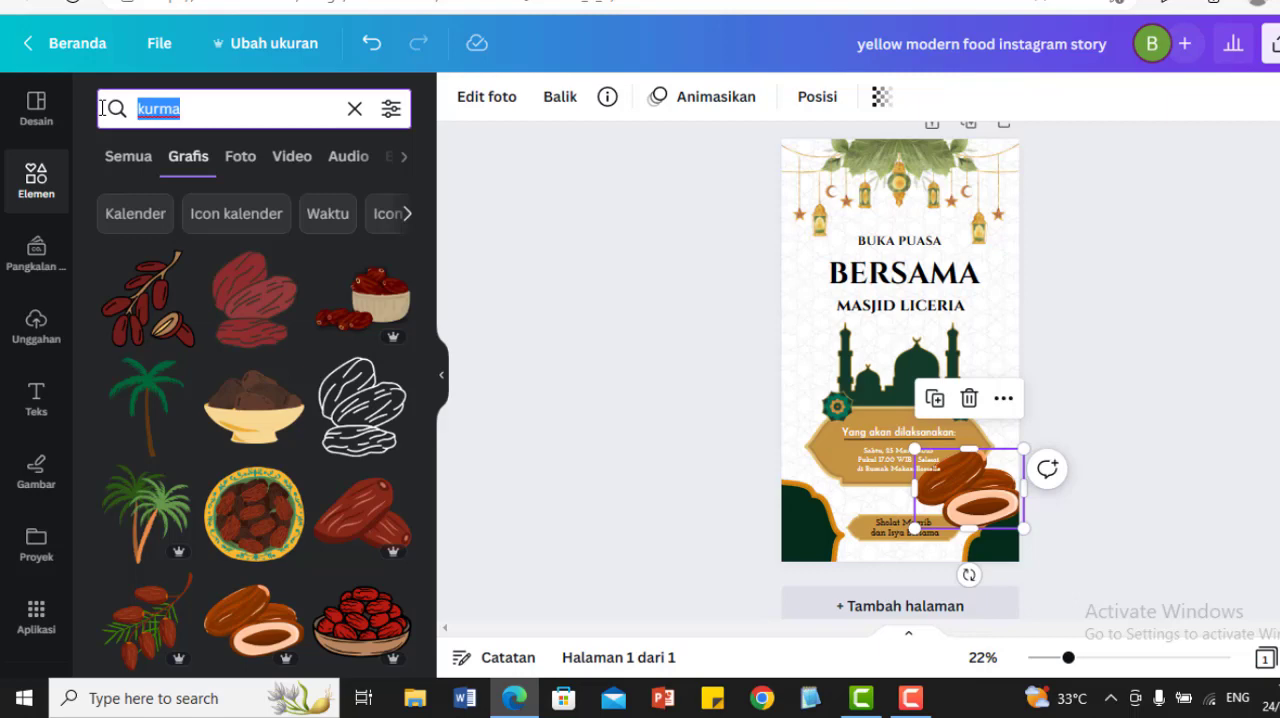
text(bakso)
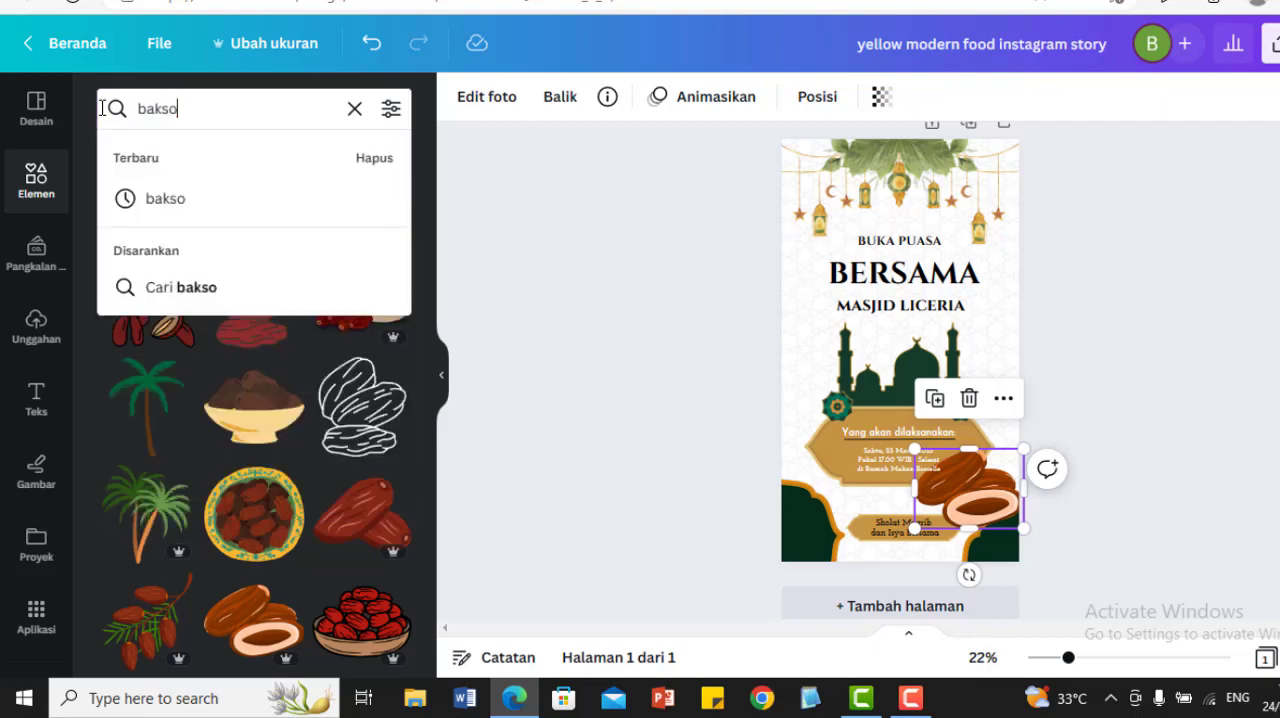
key(Return)
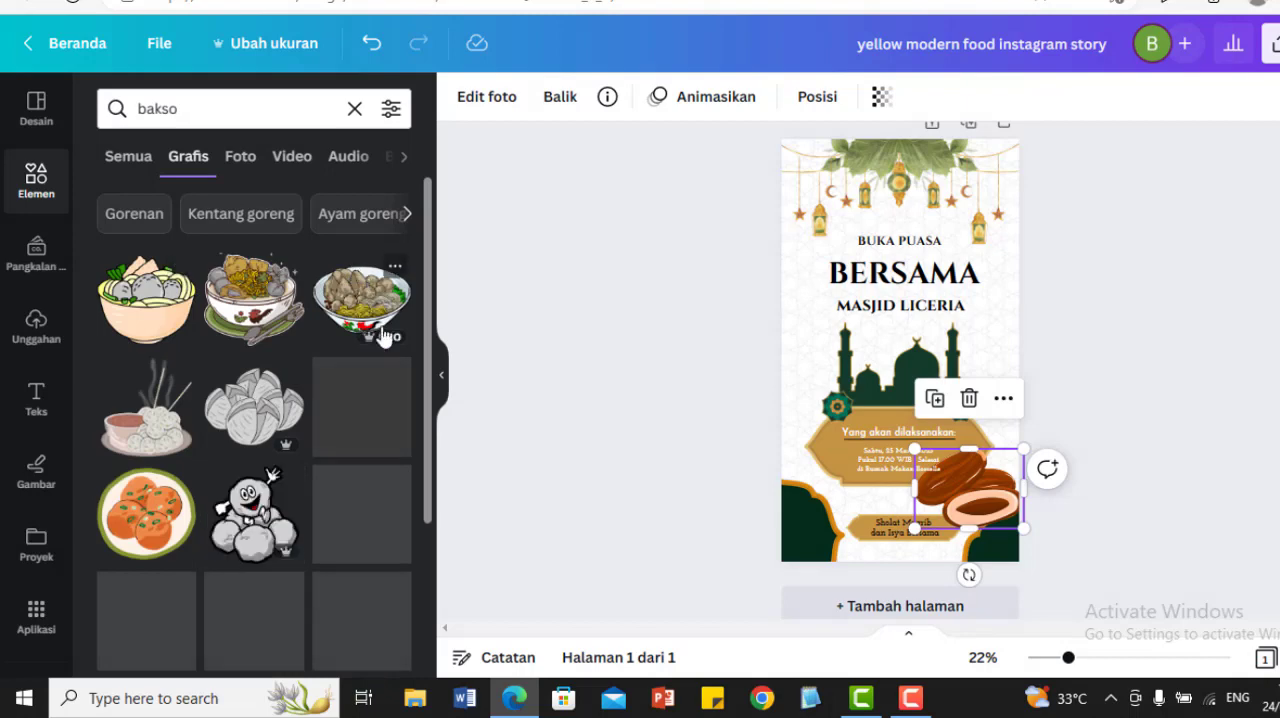
Step: Add the photo of a bakso bowl with a fried wonton, shrink it, and place it near the page's lower-left corner
click(240, 158)
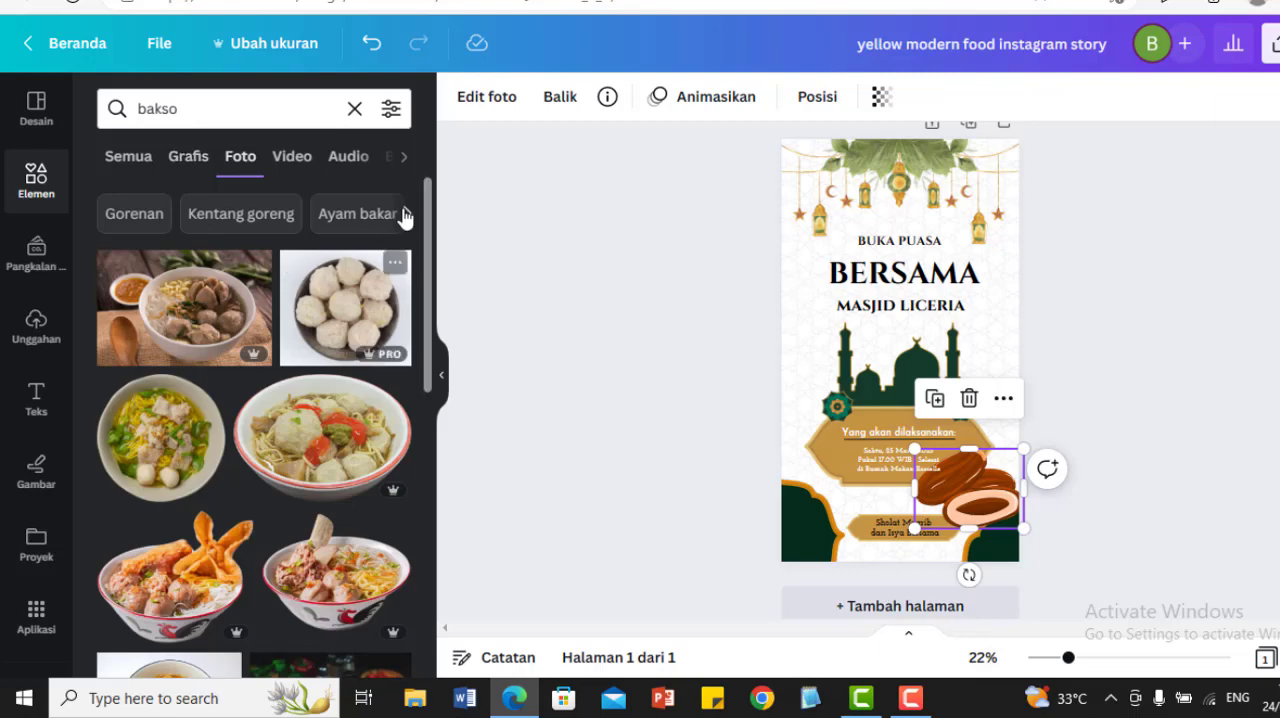
scroll(432, 218, down, 3)
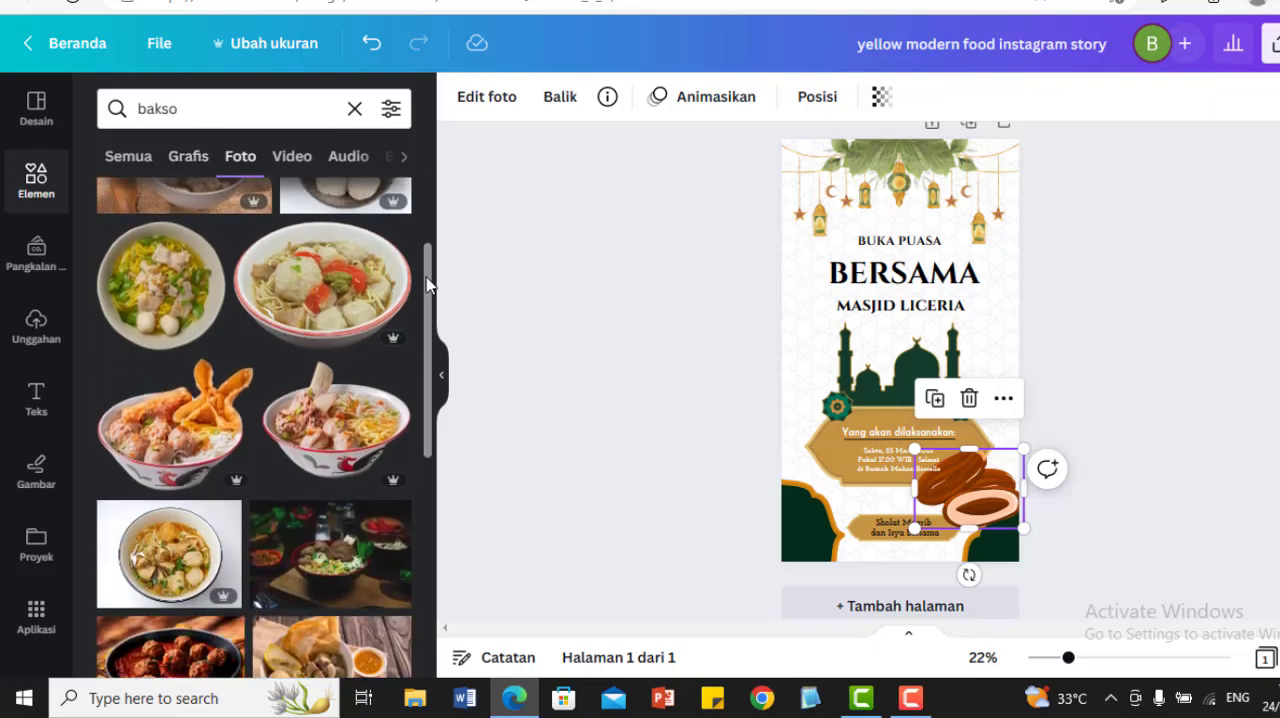
click(147, 445)
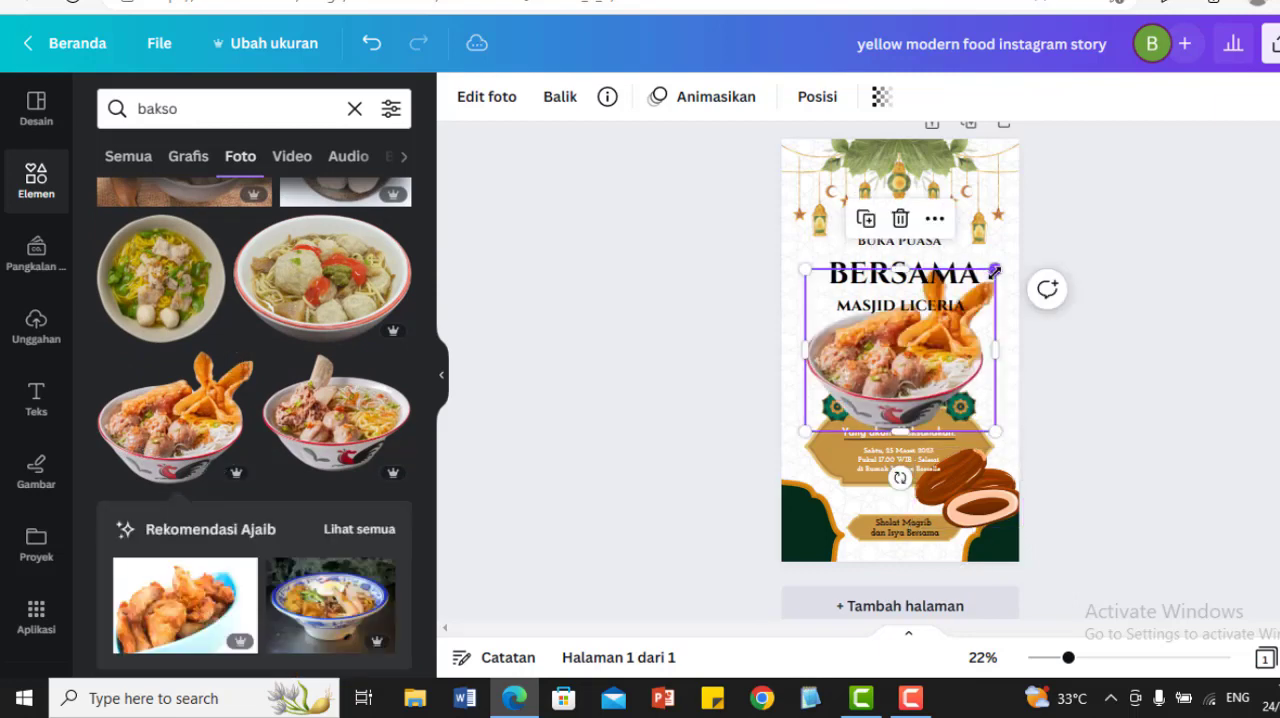
drag(995, 270, 843, 473)
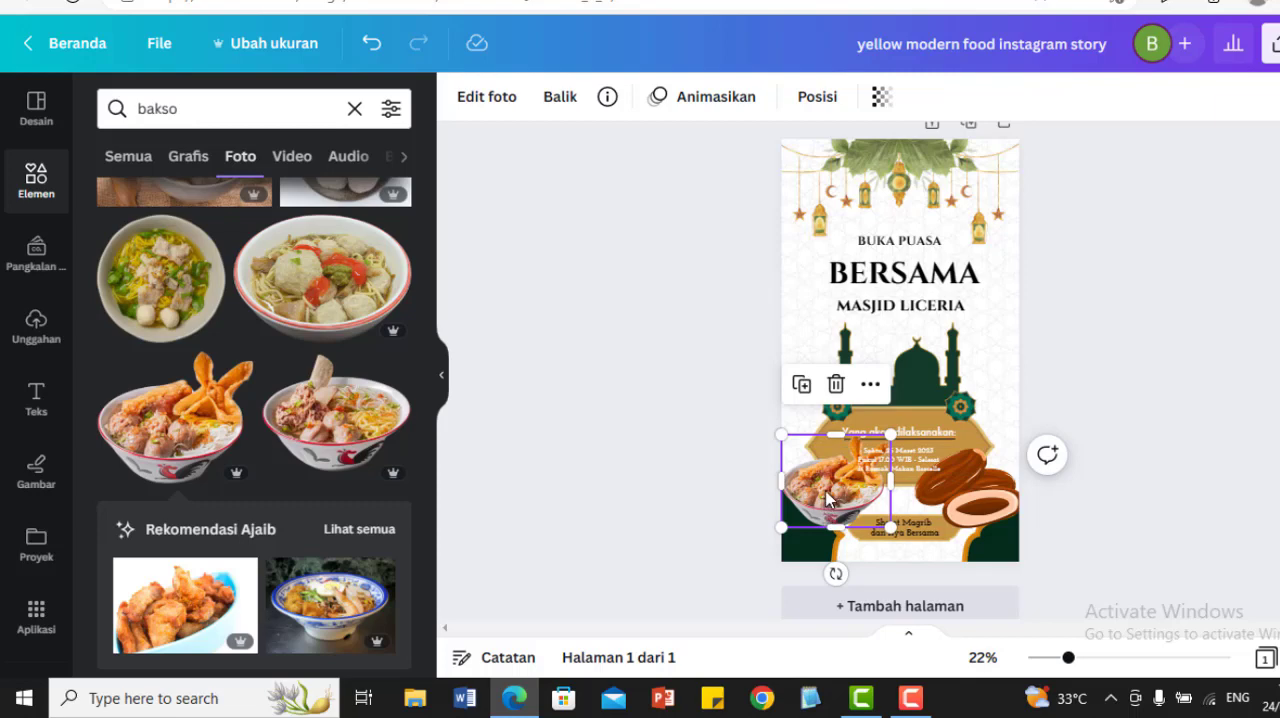
Step: Move the bakso bowl and the date graphic side by side to the top of the page, above the "BUKA PUASA" text
drag(825, 508, 821, 214)
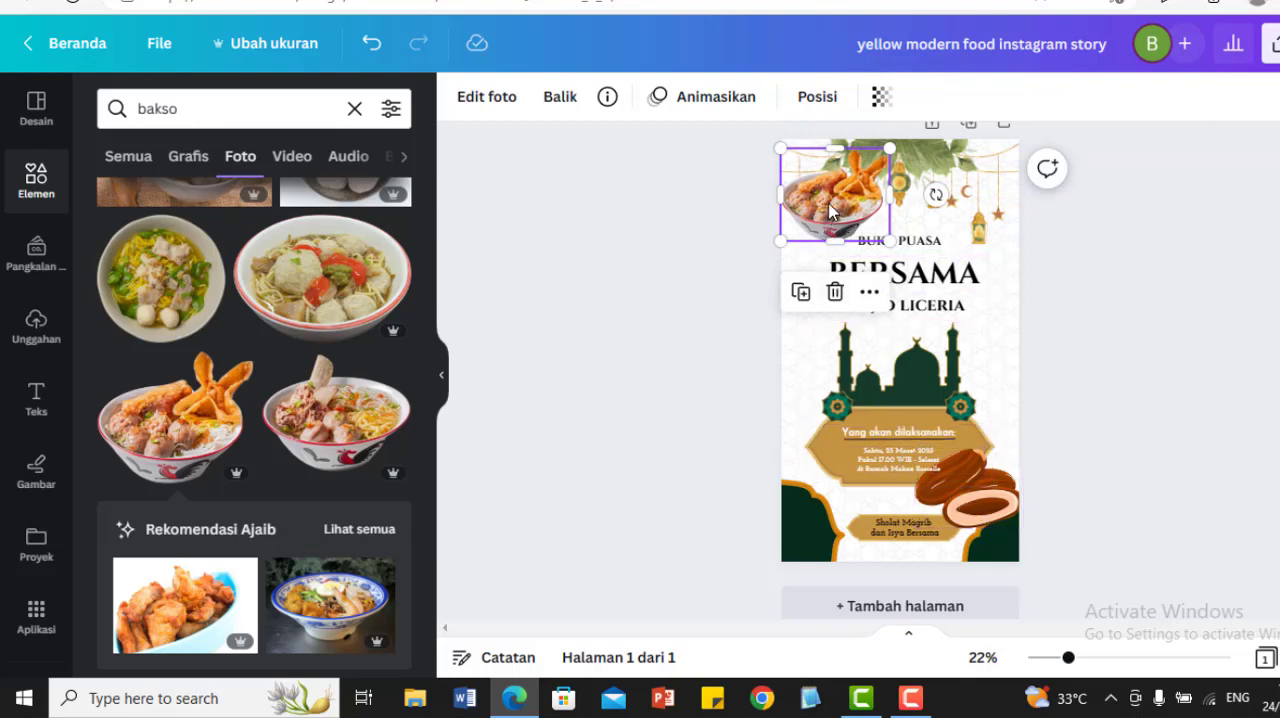
click(980, 498)
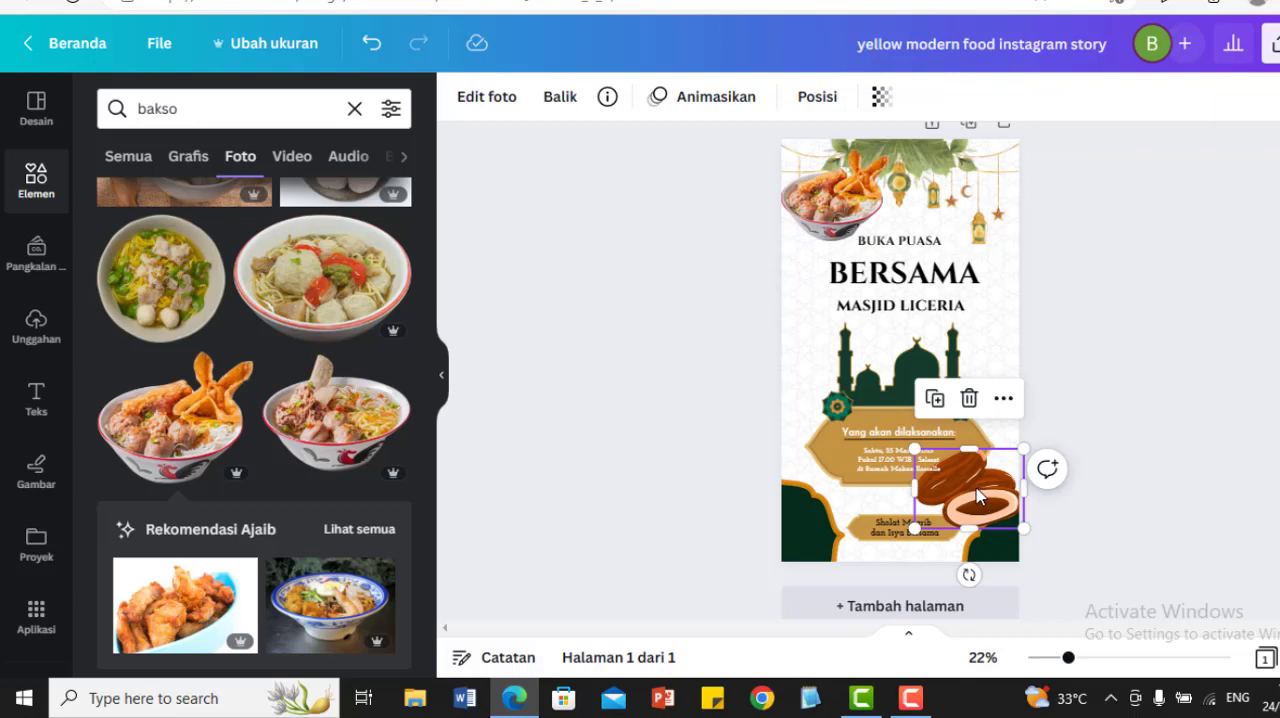
drag(978, 495, 955, 188)
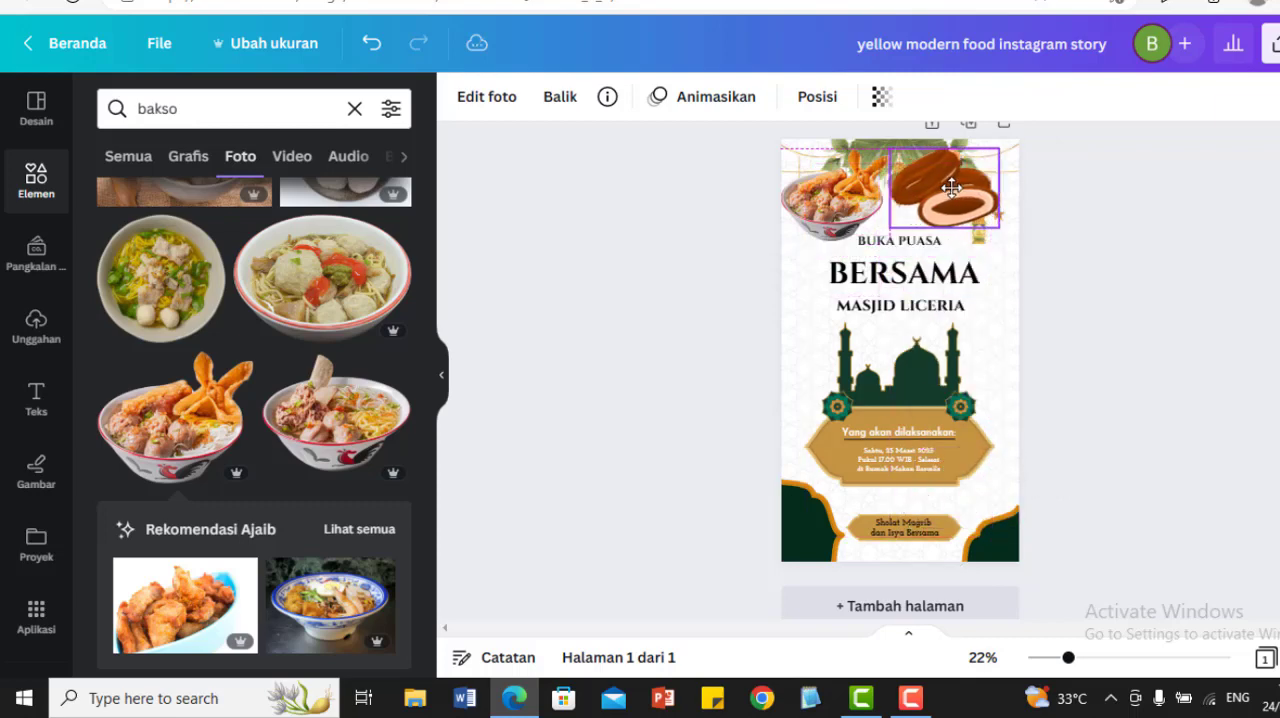
click(1136, 218)
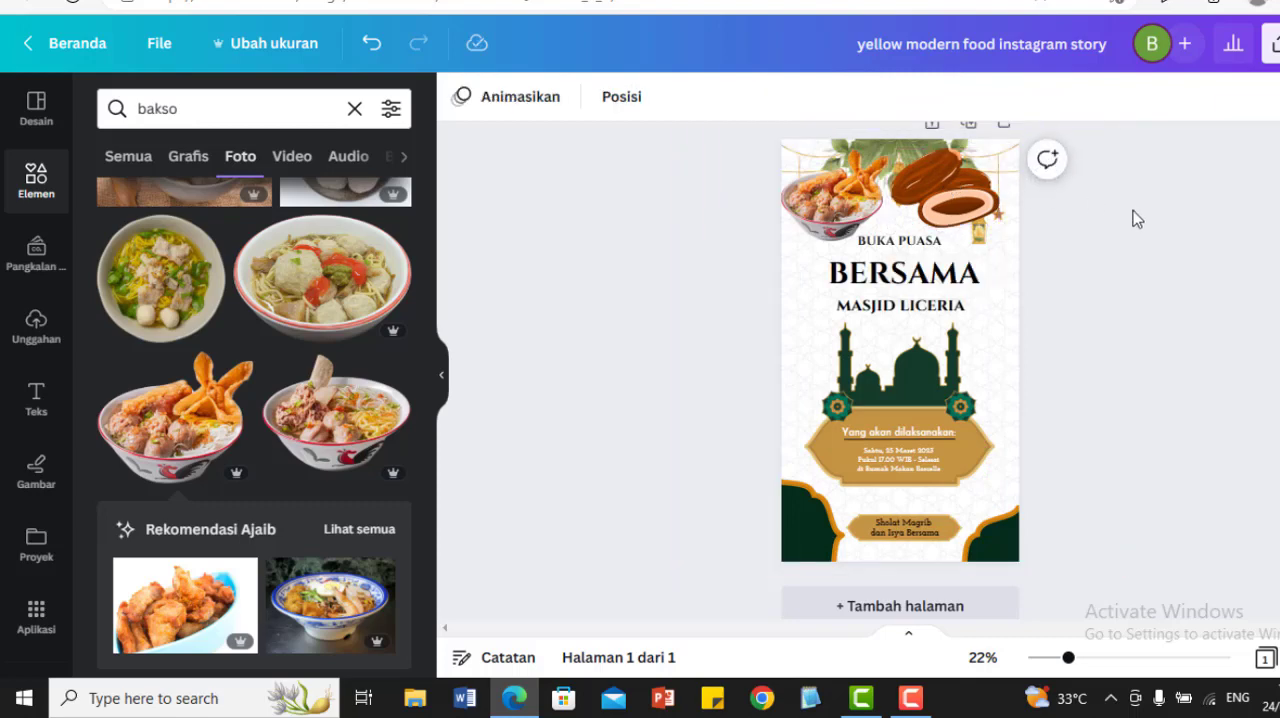
Step: Group the bakso bowl with the date graphic, and delete the group after shifting it slightly left
click(834, 207)
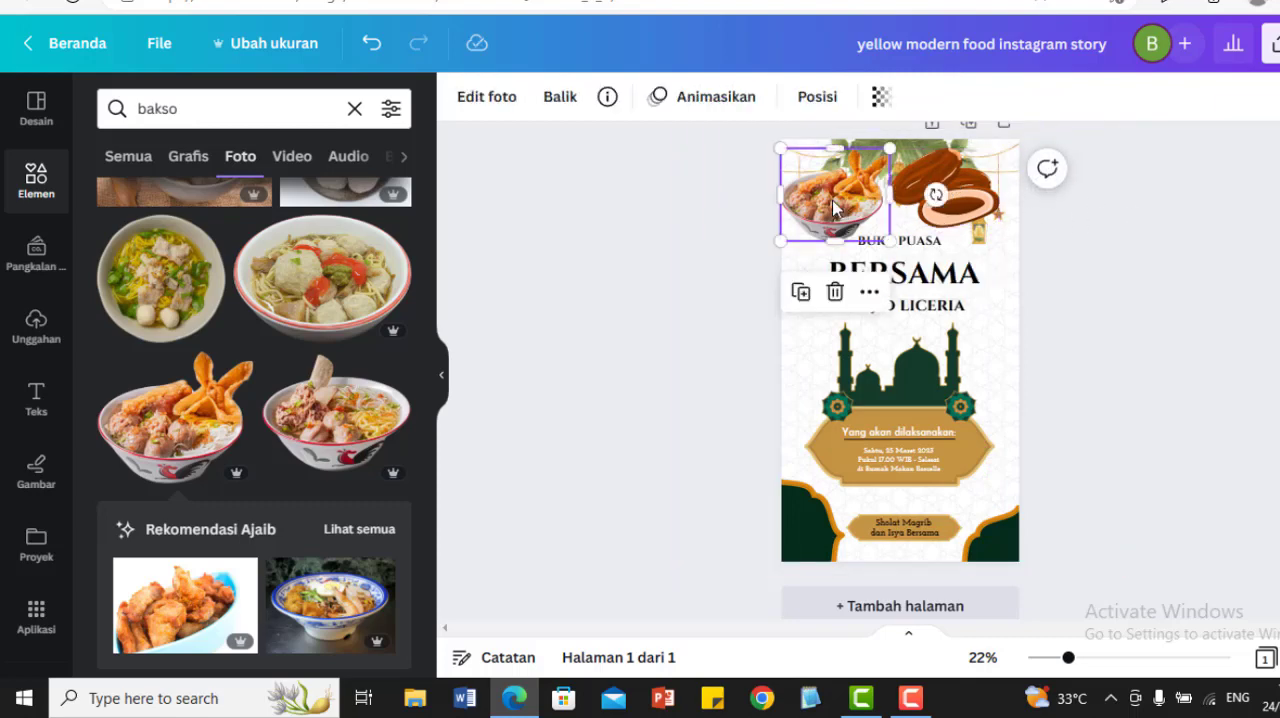
shift+click(943, 188)
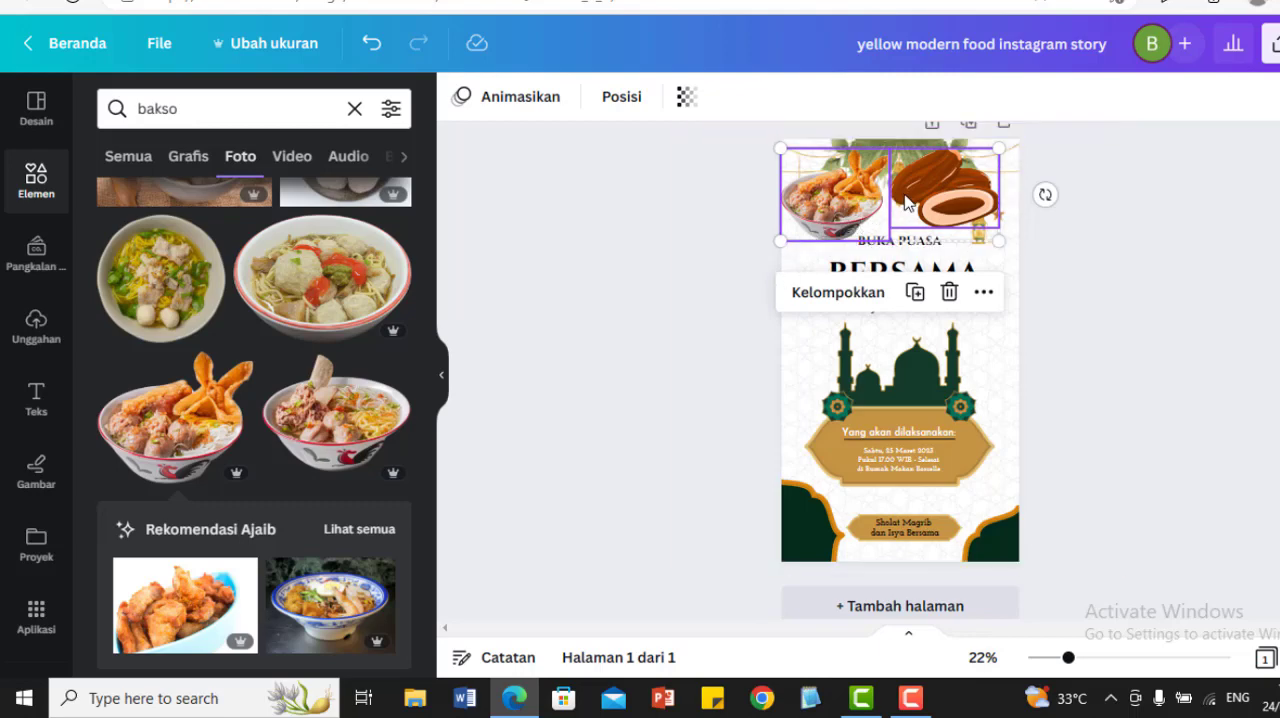
click(838, 296)
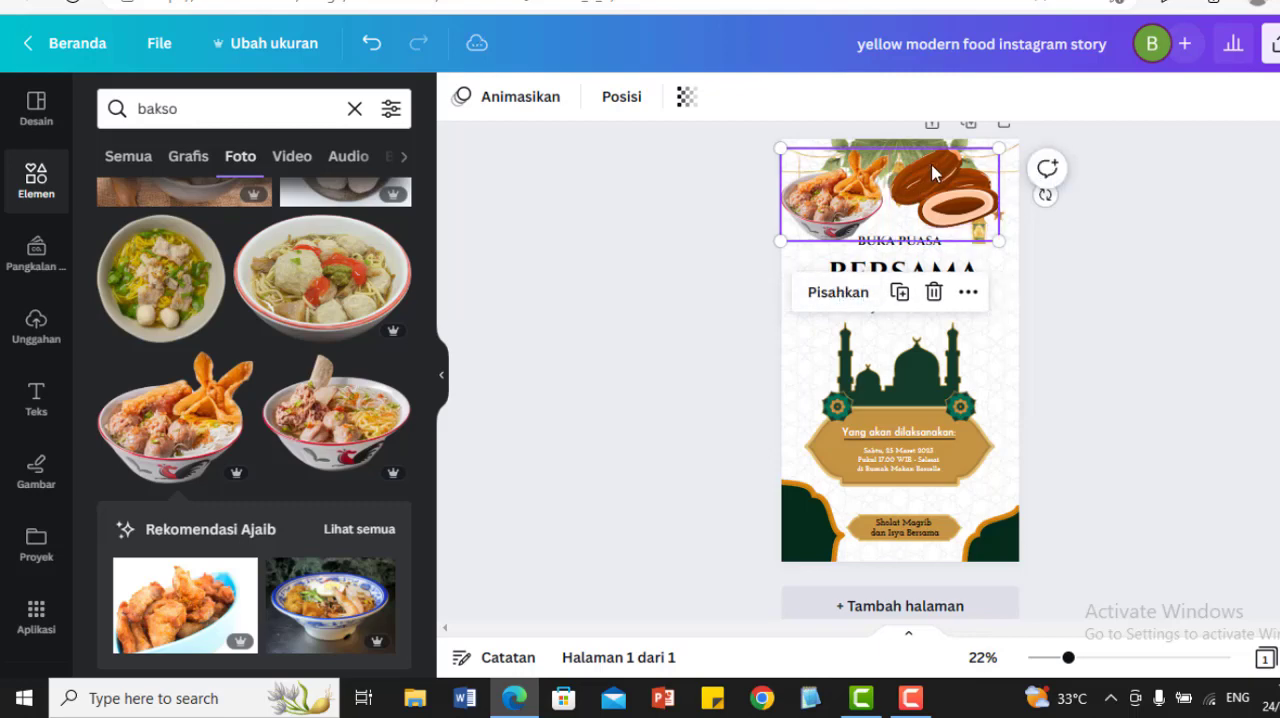
mouse_move(932, 173)
mouse_down()
mouse_move(927, 371)
mouse_move(914, 280)
mouse_move(955, 424)
mouse_move(941, 257)
mouse_move(957, 318)
mouse_move(935, 210)
mouse_move(937, 323)
mouse_move(924, 174)
mouse_up()
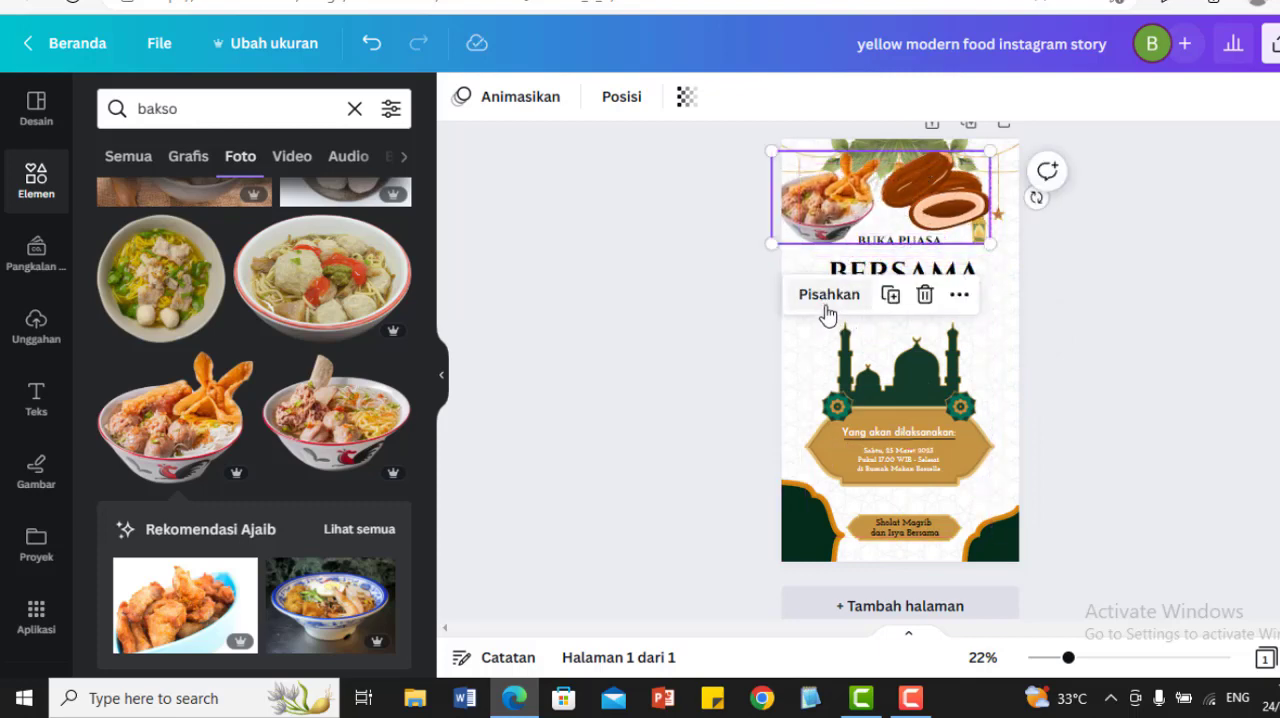
click(924, 298)
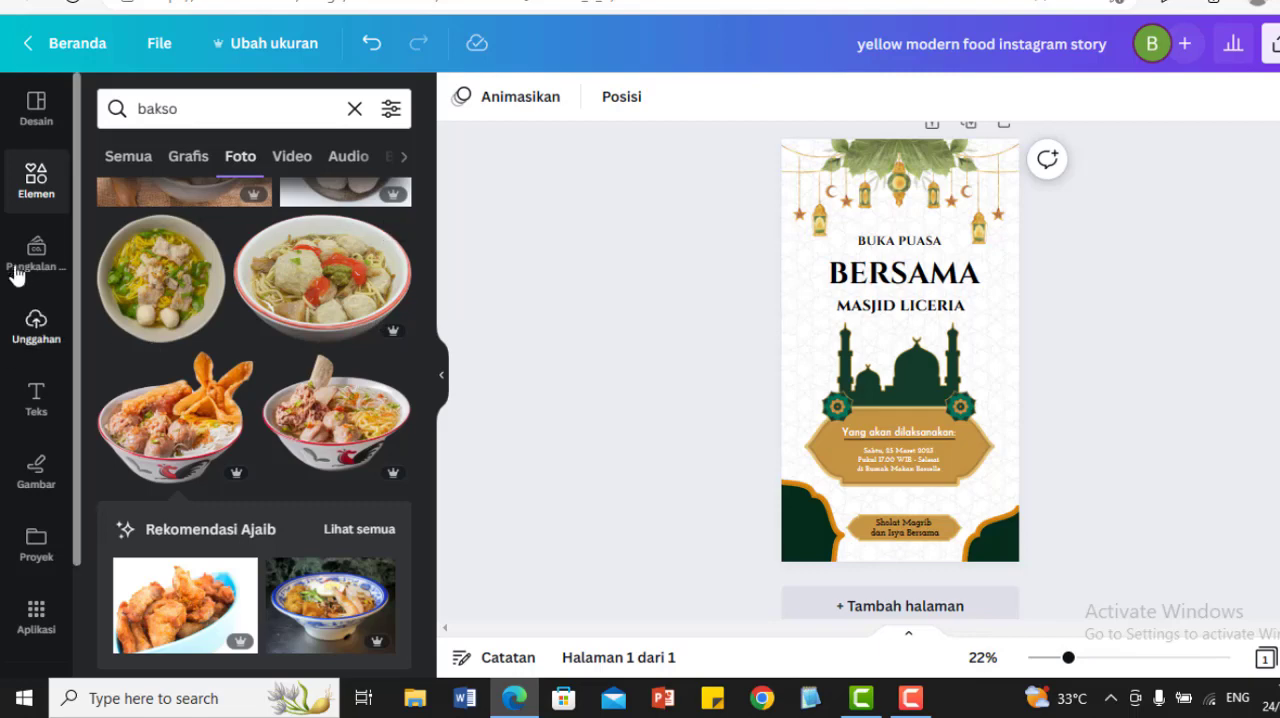
Step: Examine the uploaded images, videos and audio in the account's uploads
click(36, 330)
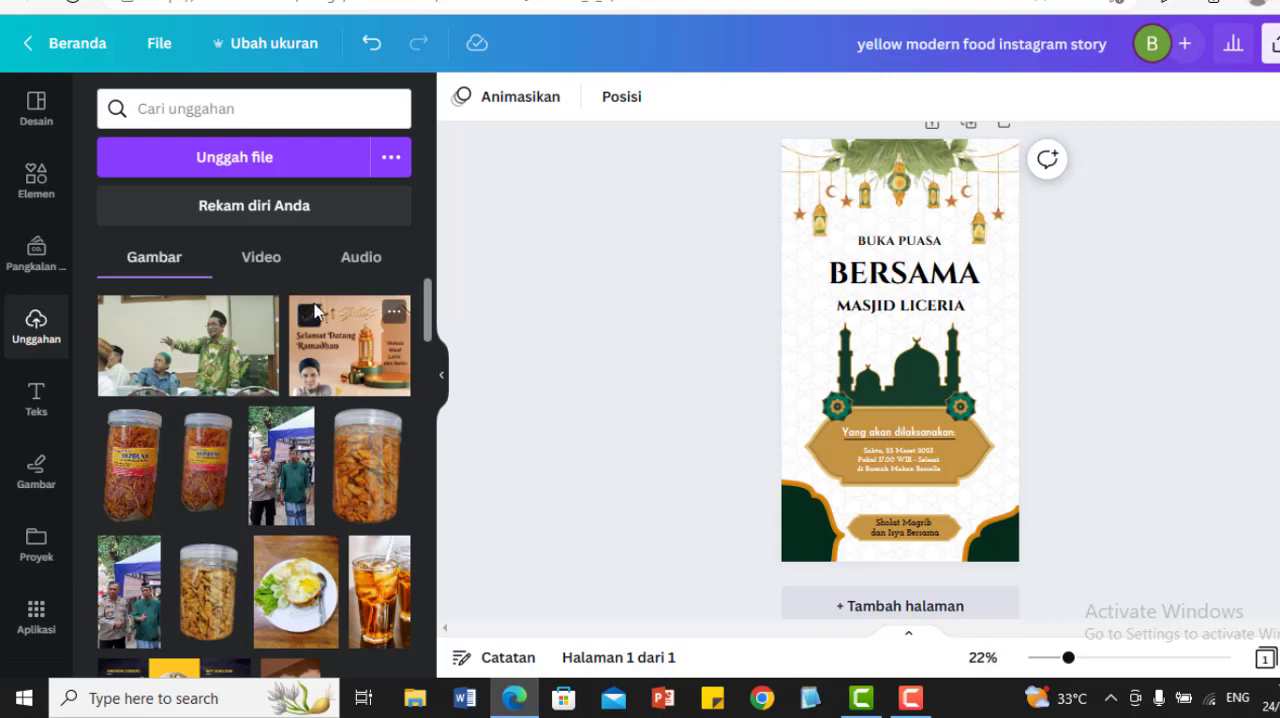
click(278, 261)
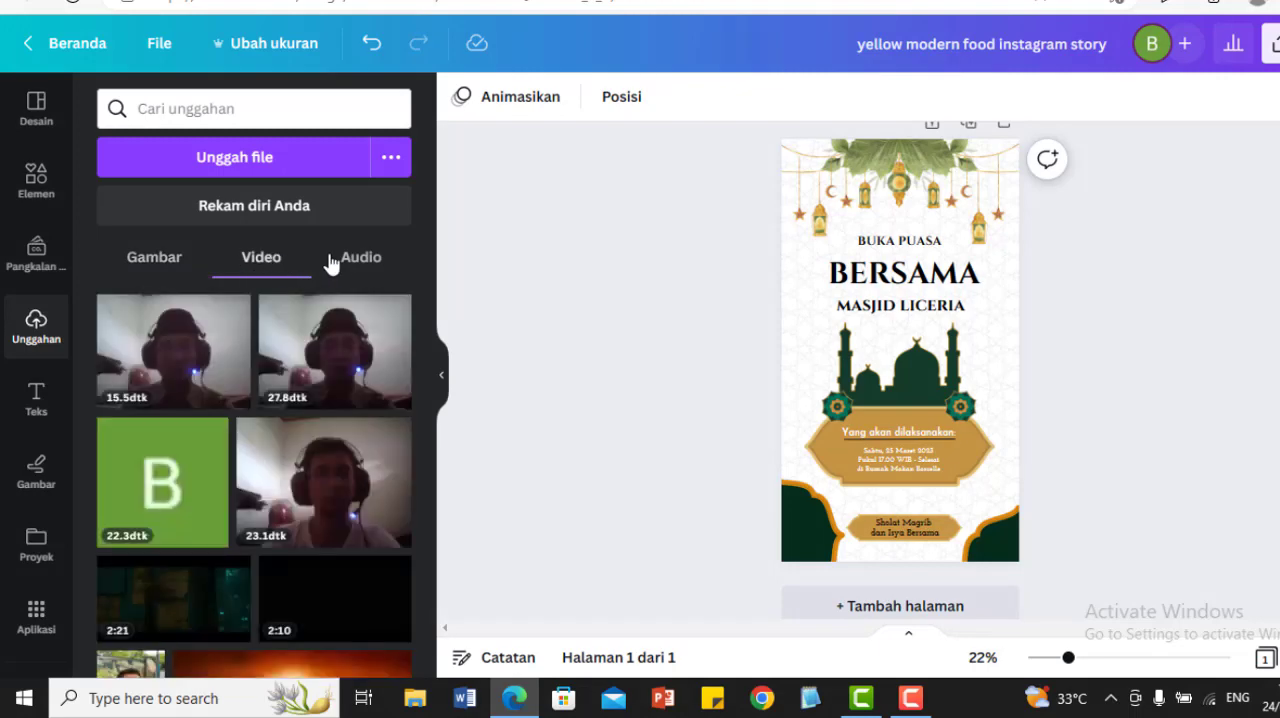
click(366, 268)
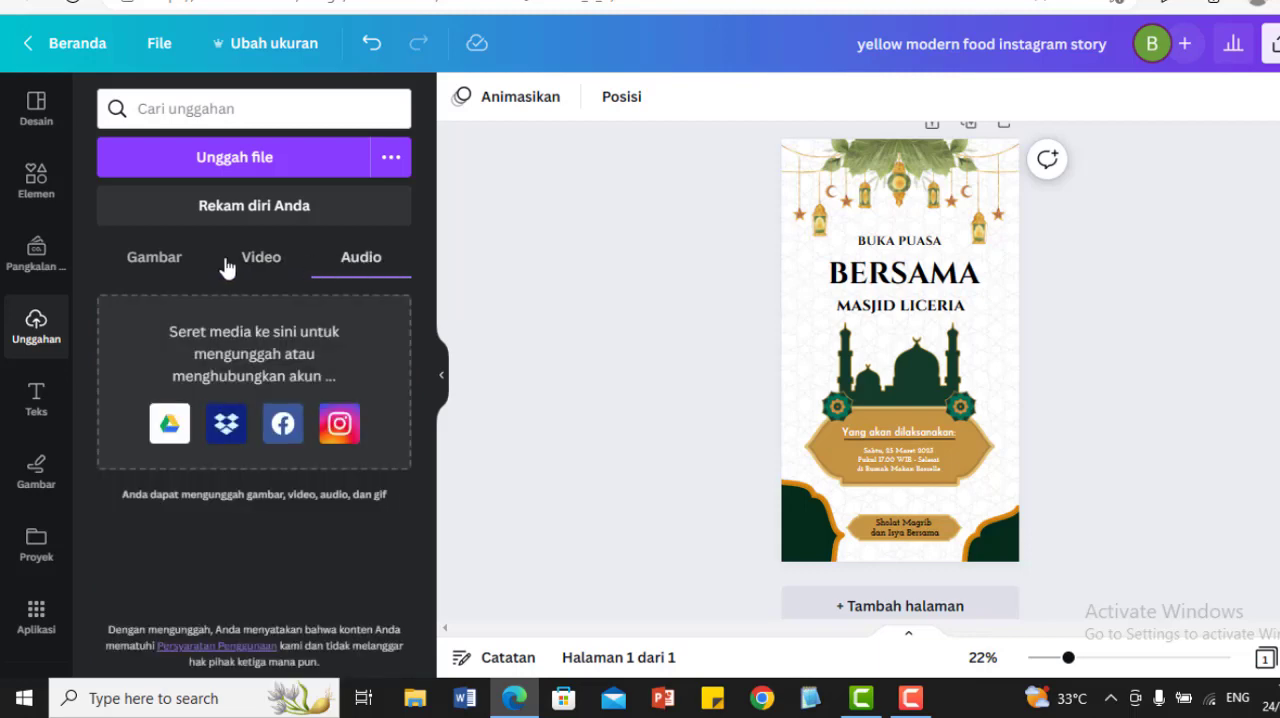
Step: Upload the image potoku from the Pictures folder to the account's uploaded images
click(153, 268)
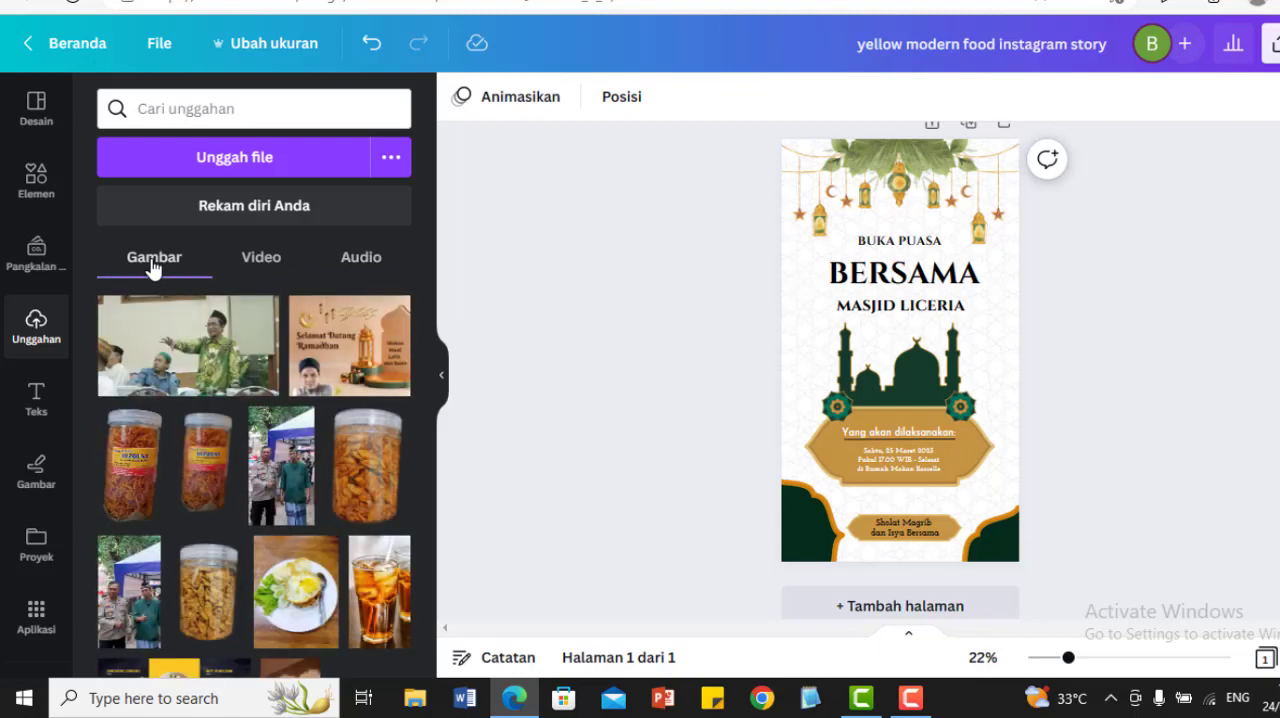
click(247, 163)
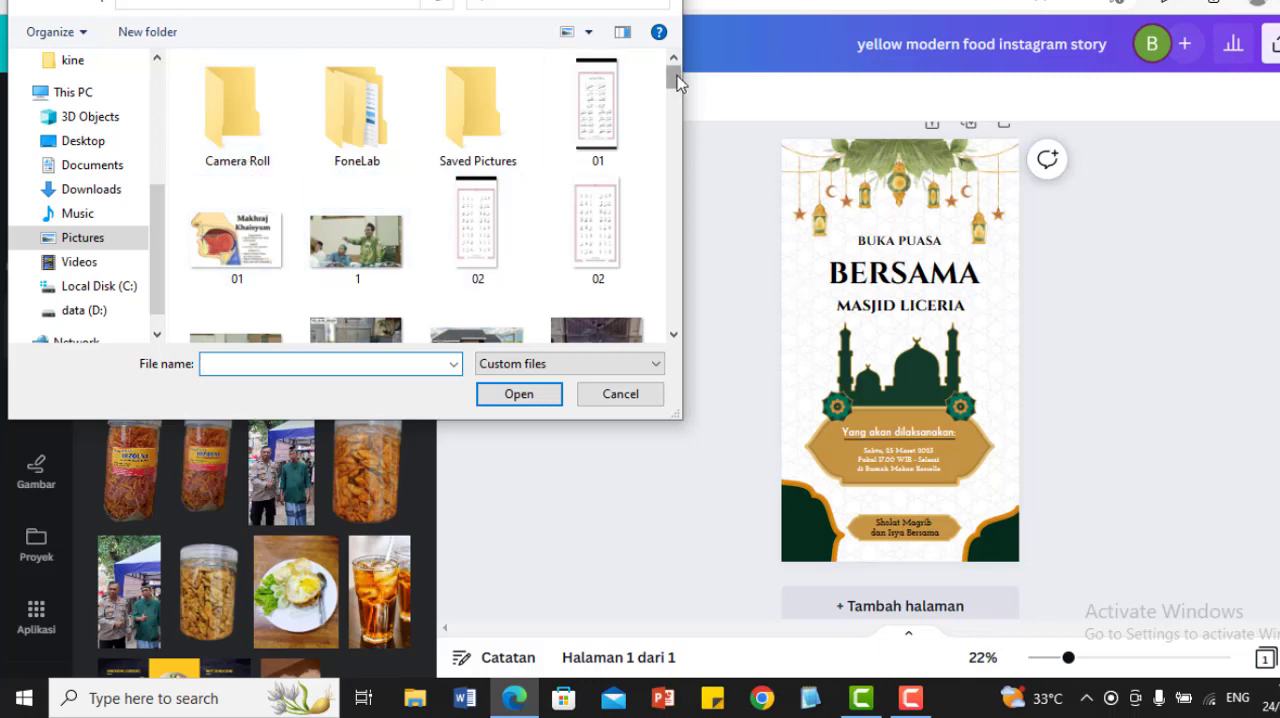
drag(676, 82, 670, 252)
click(467, 185)
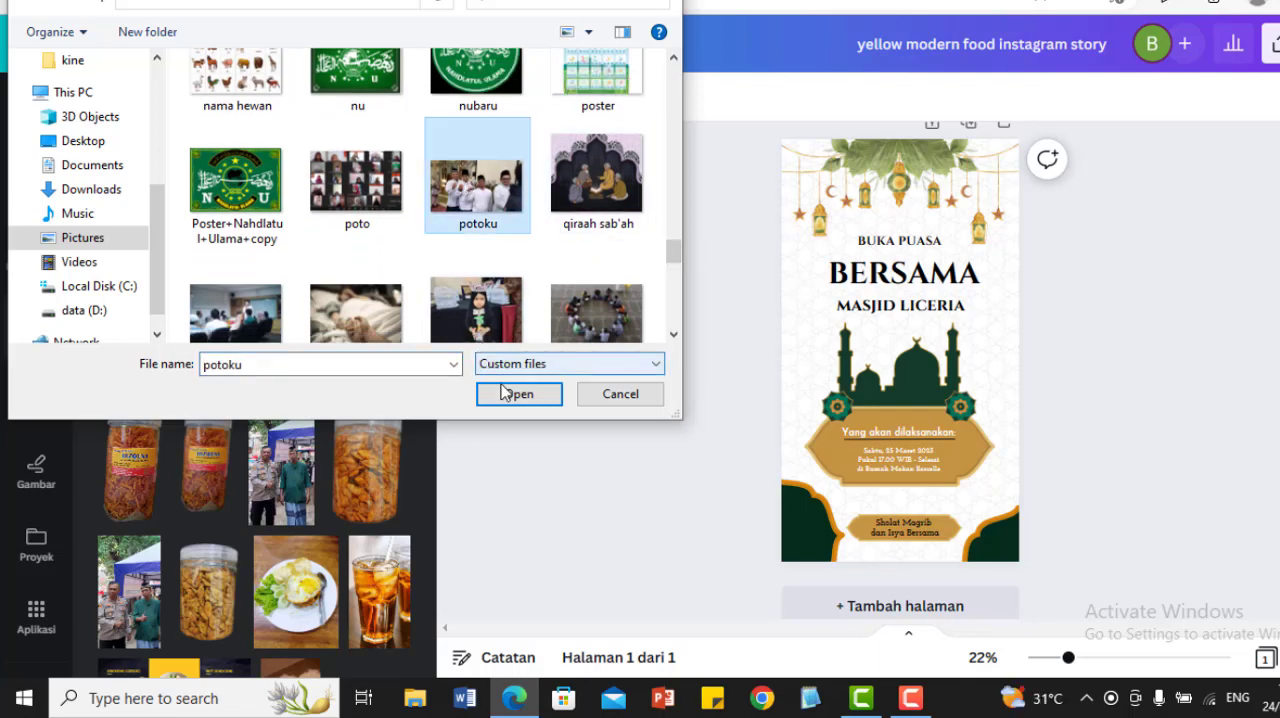
click(518, 396)
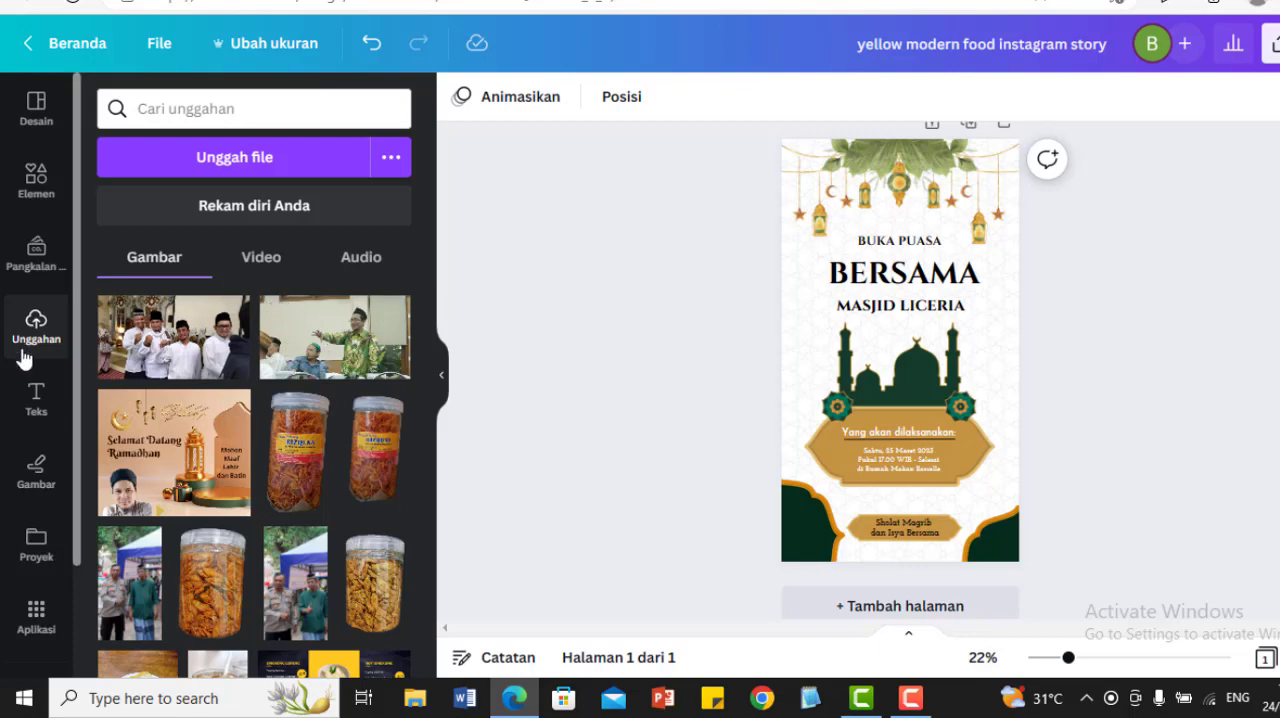
Step: Examine the default text styles and the available font combinations for adding text
click(34, 403)
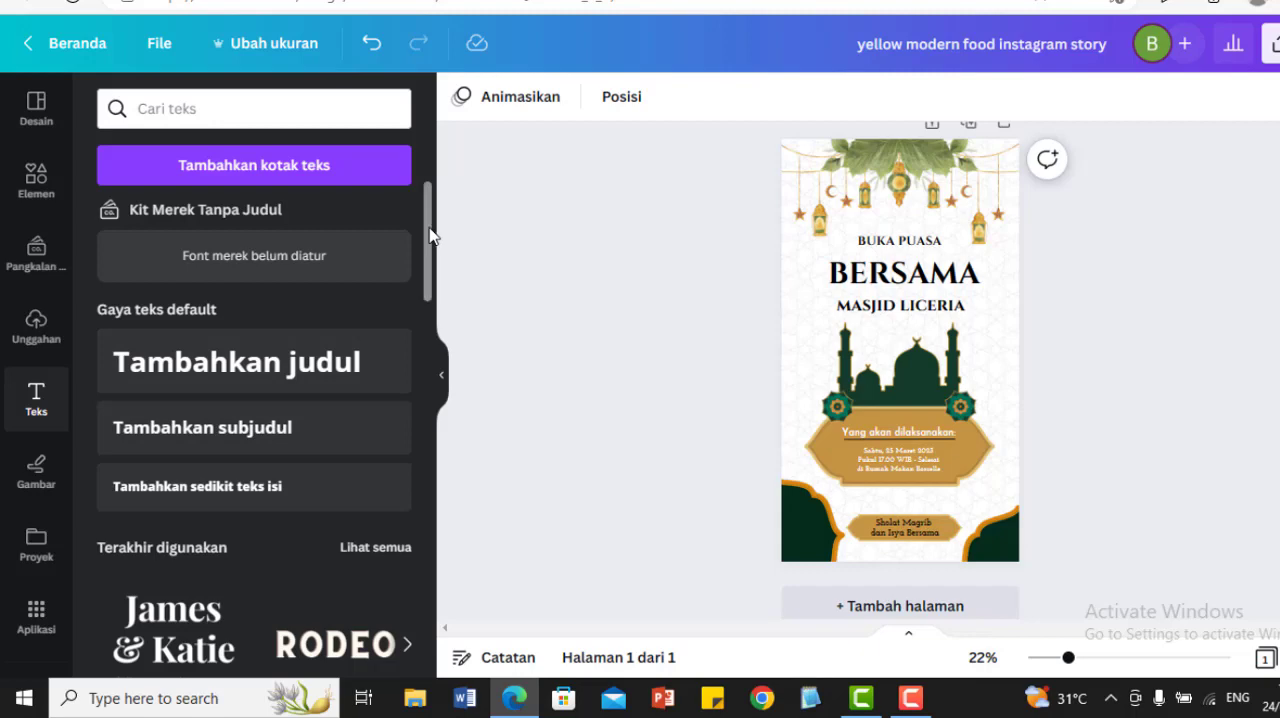
drag(430, 235, 435, 318)
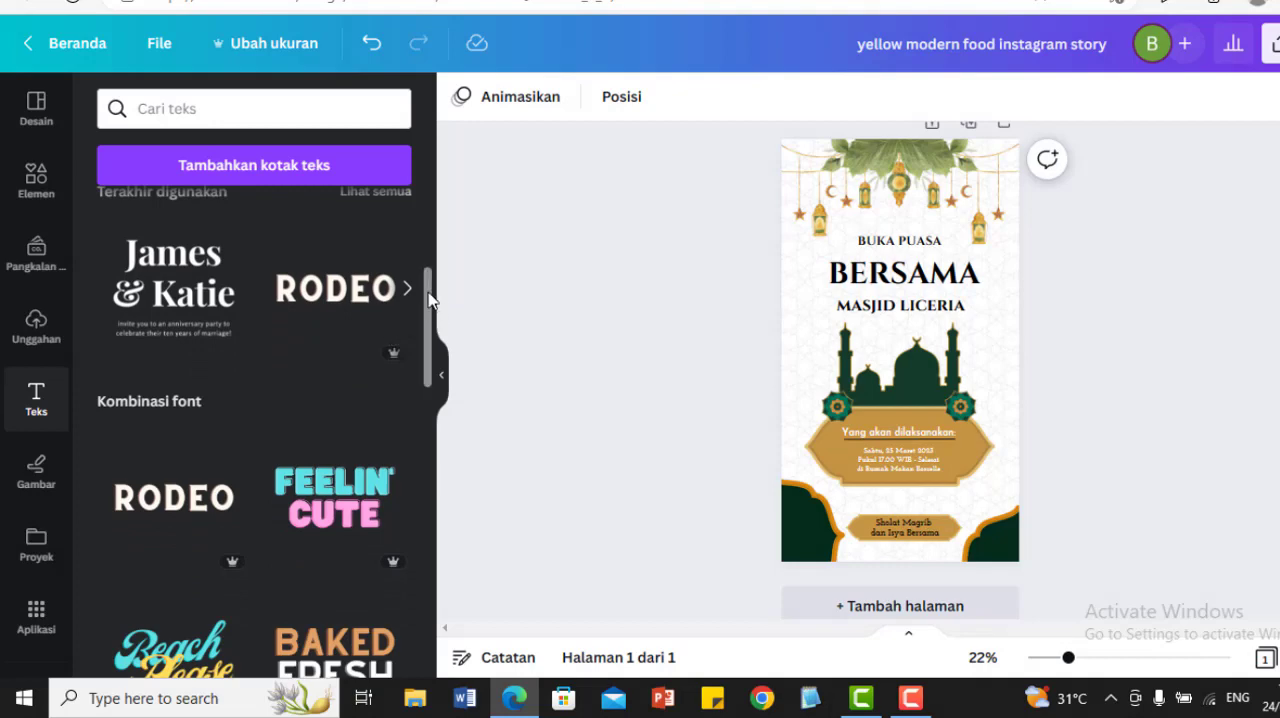
drag(430, 300, 405, 628)
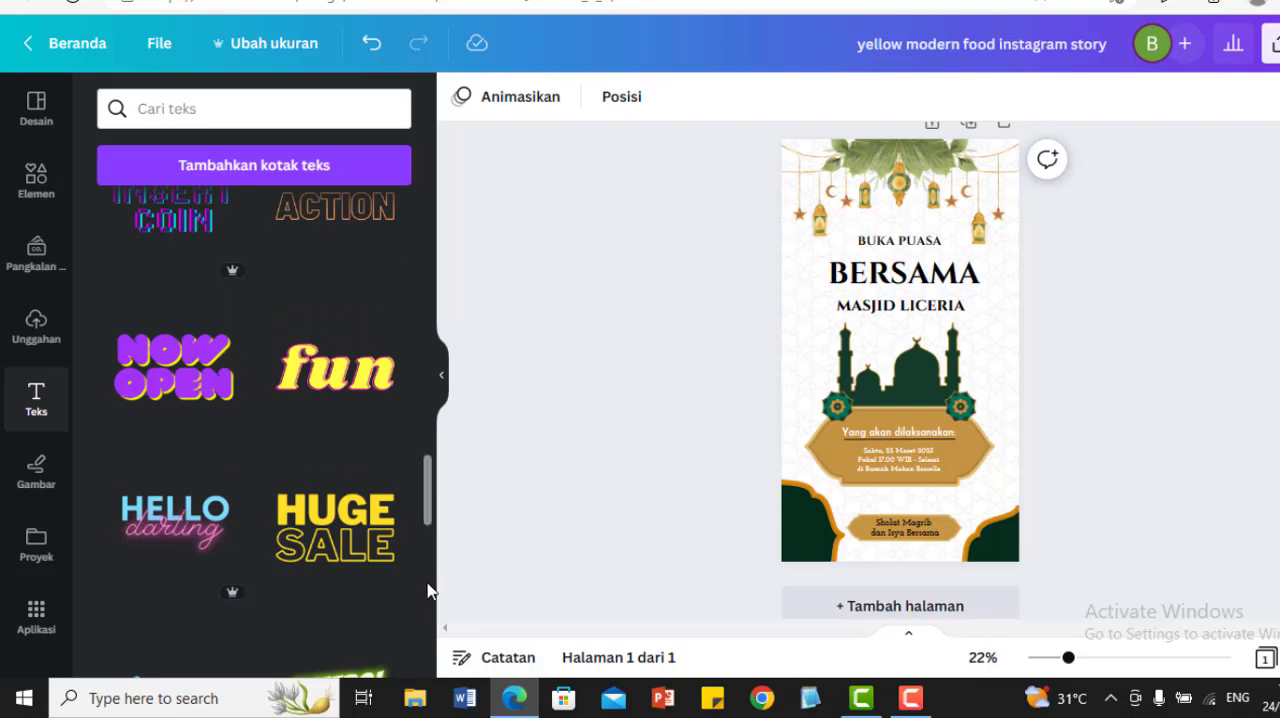
scroll(428, 591, down, 4)
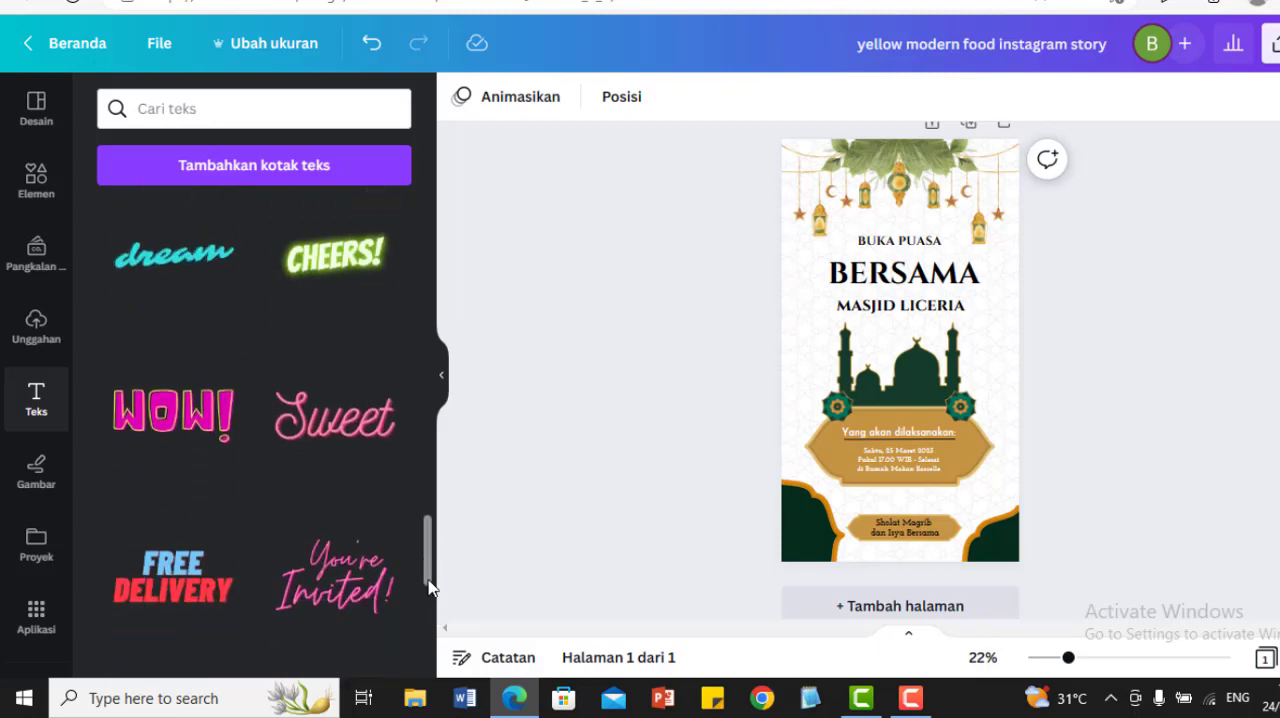
drag(428, 548, 420, 641)
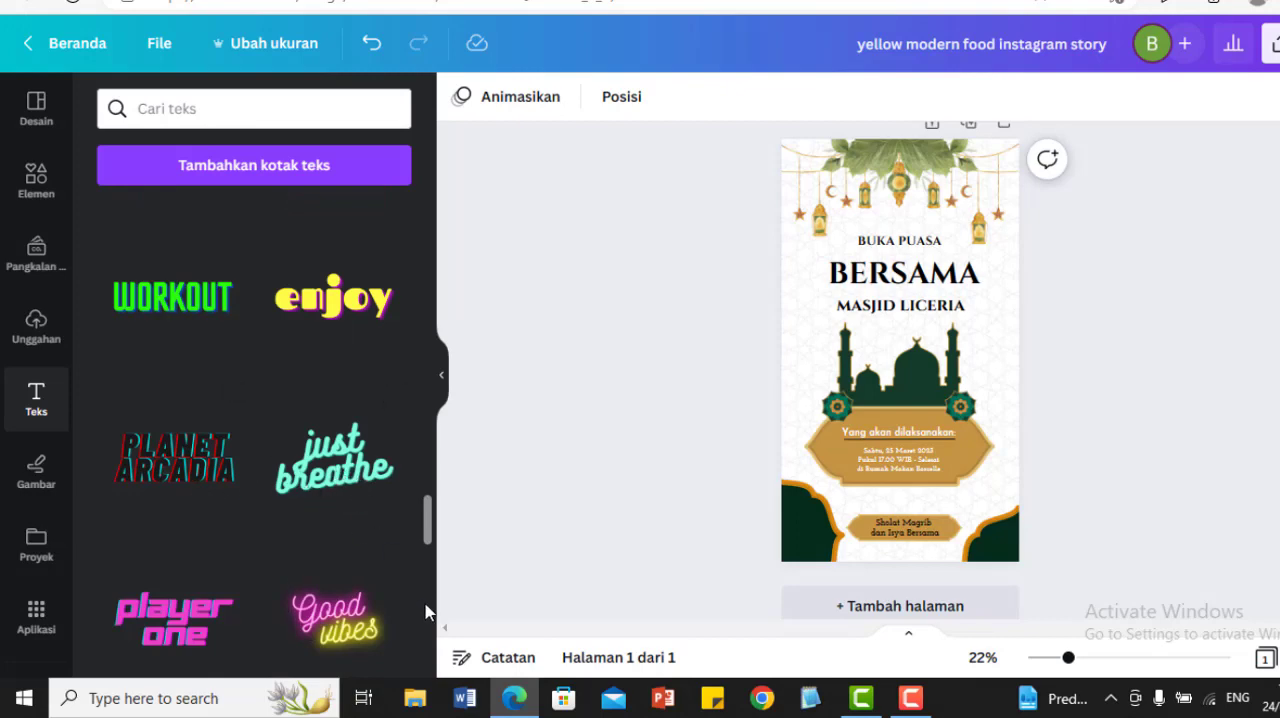
scroll(426, 613, down, 4)
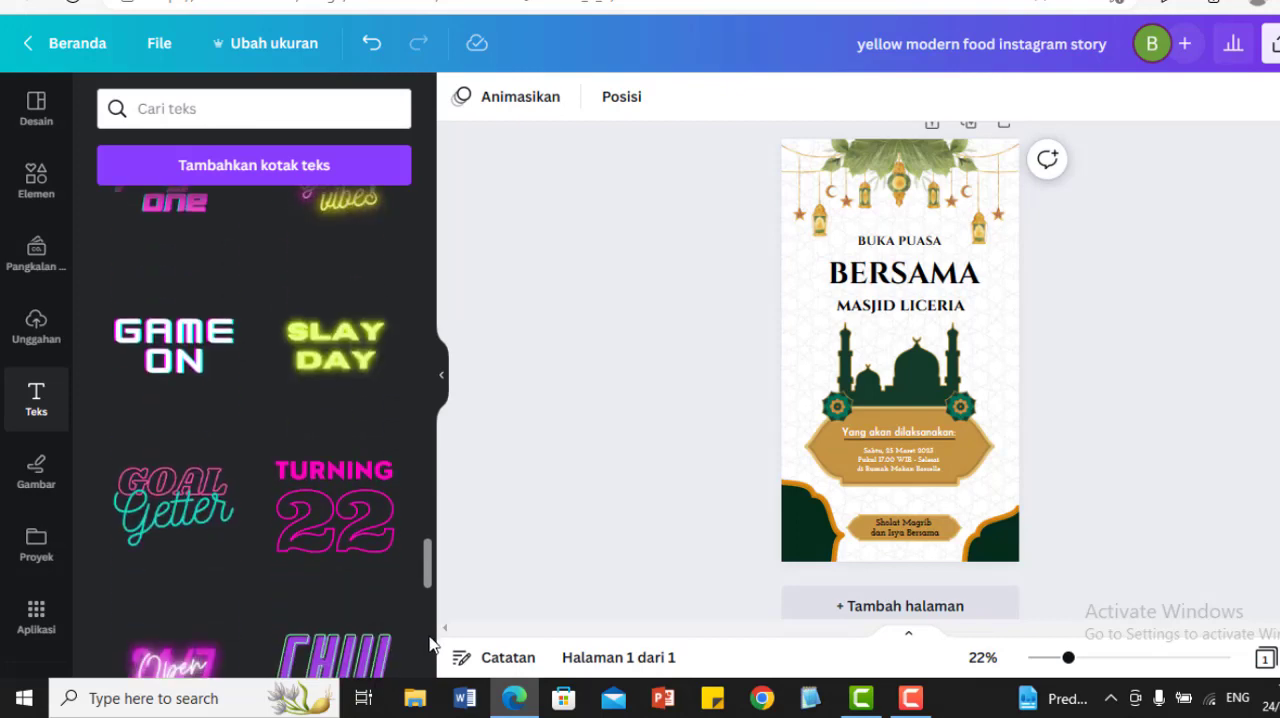
scroll(430, 630, down, 3)
scroll(430, 641, down, 1)
scroll(430, 650, down, 4)
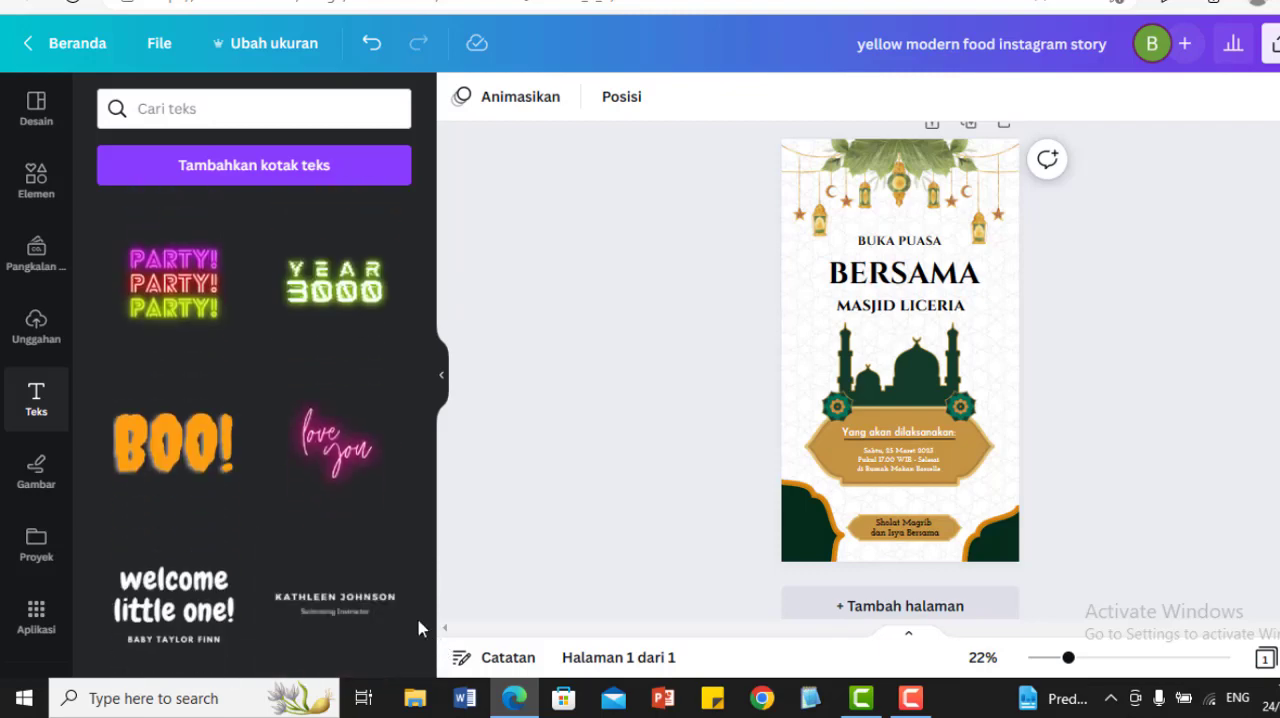
Step: Add two font combinations to the page: the name with a swimming instructor job title, and the couple's anniversary invitation
click(324, 604)
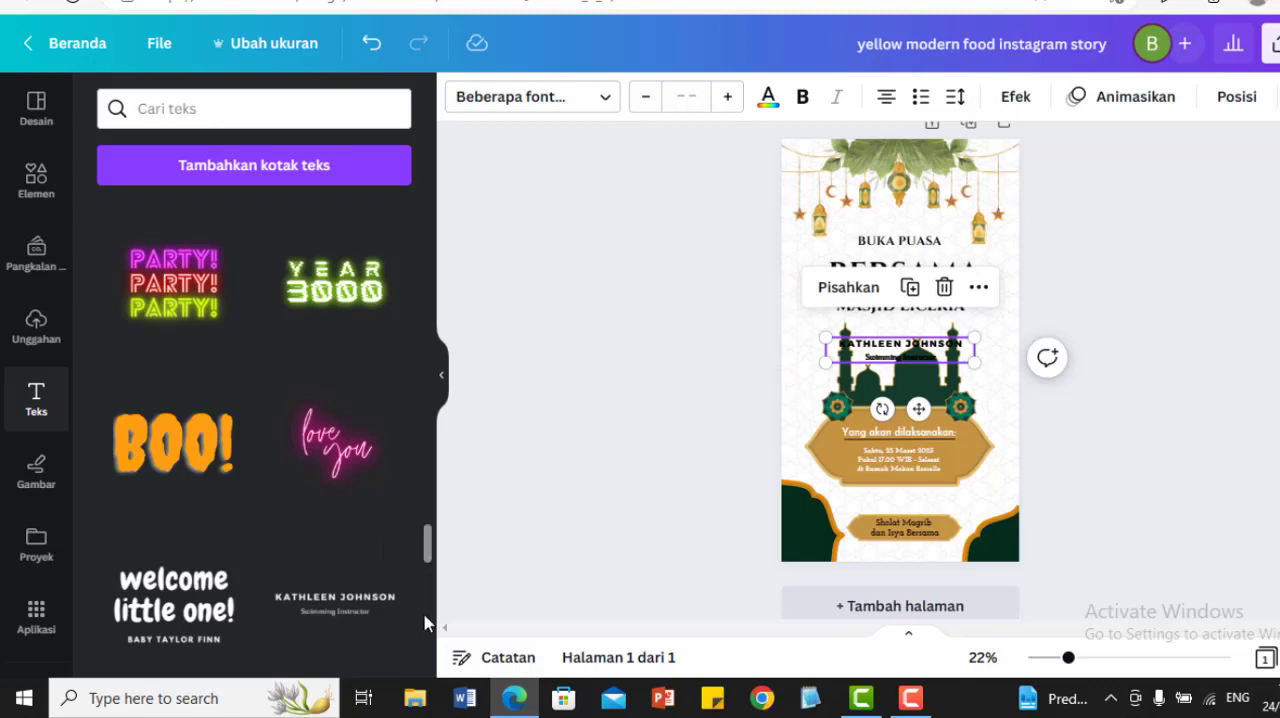
scroll(424, 623, down, 5)
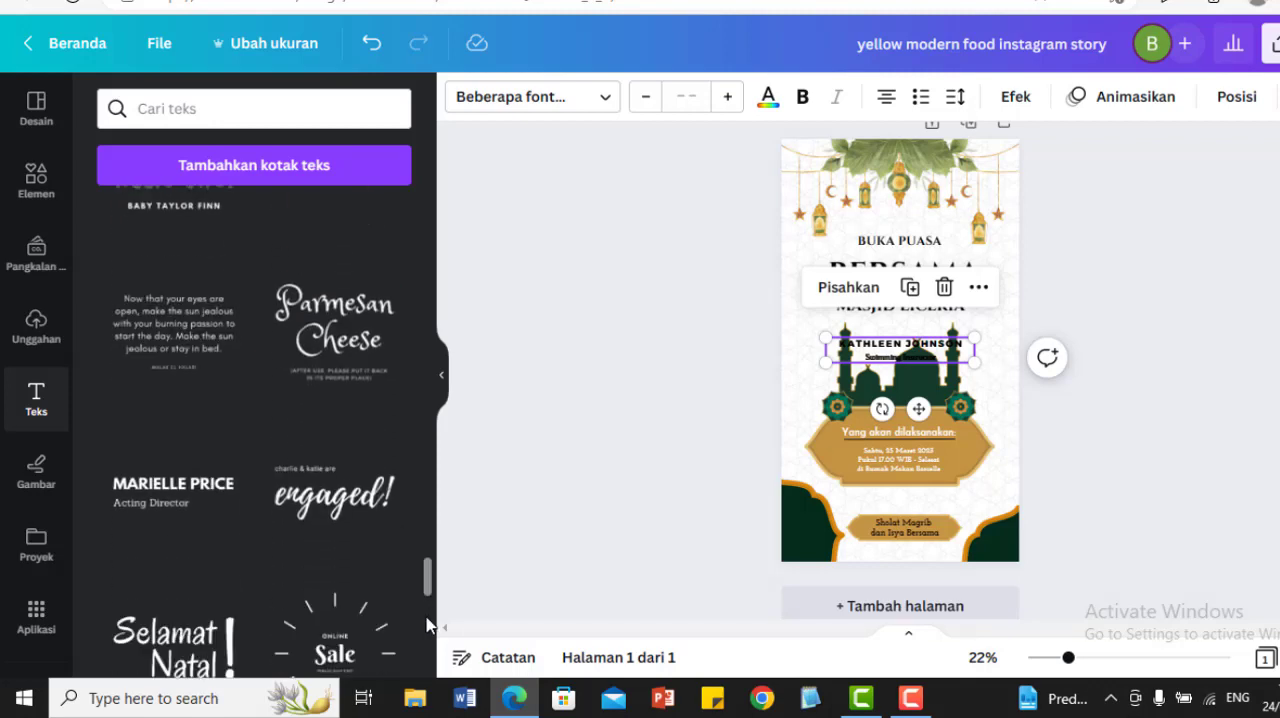
scroll(426, 624, down, 5)
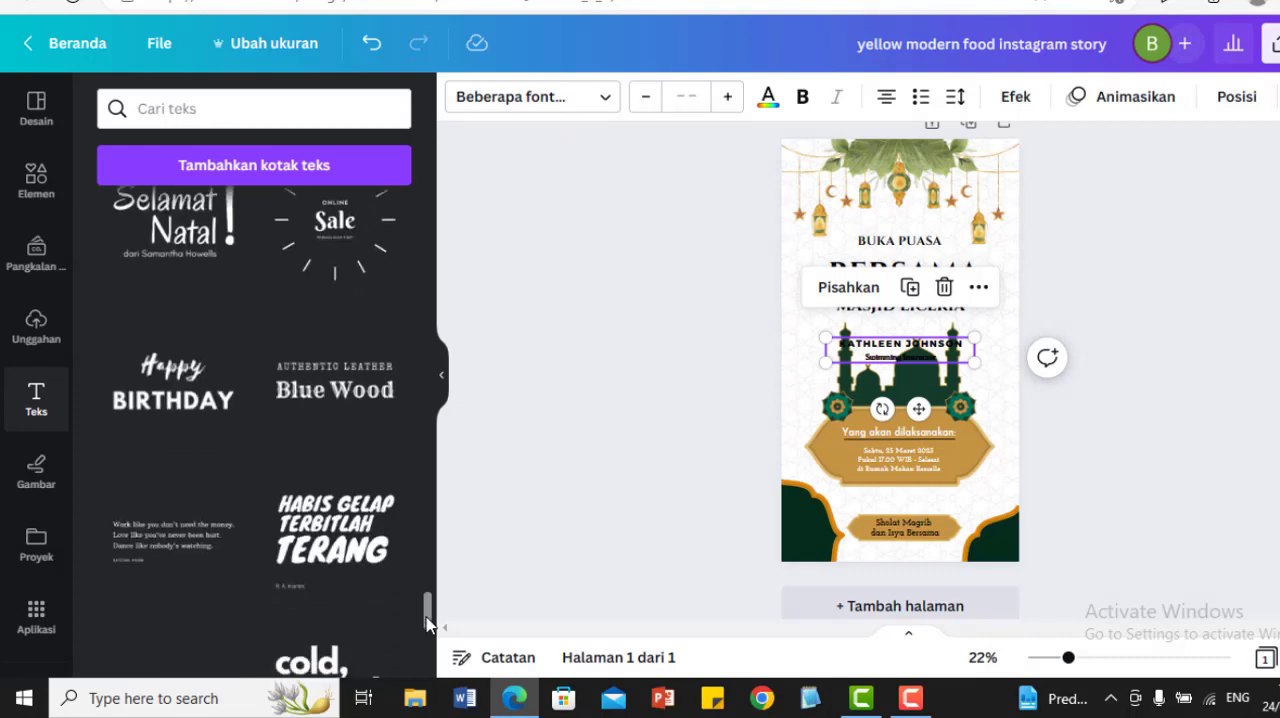
scroll(427, 635, down, 5)
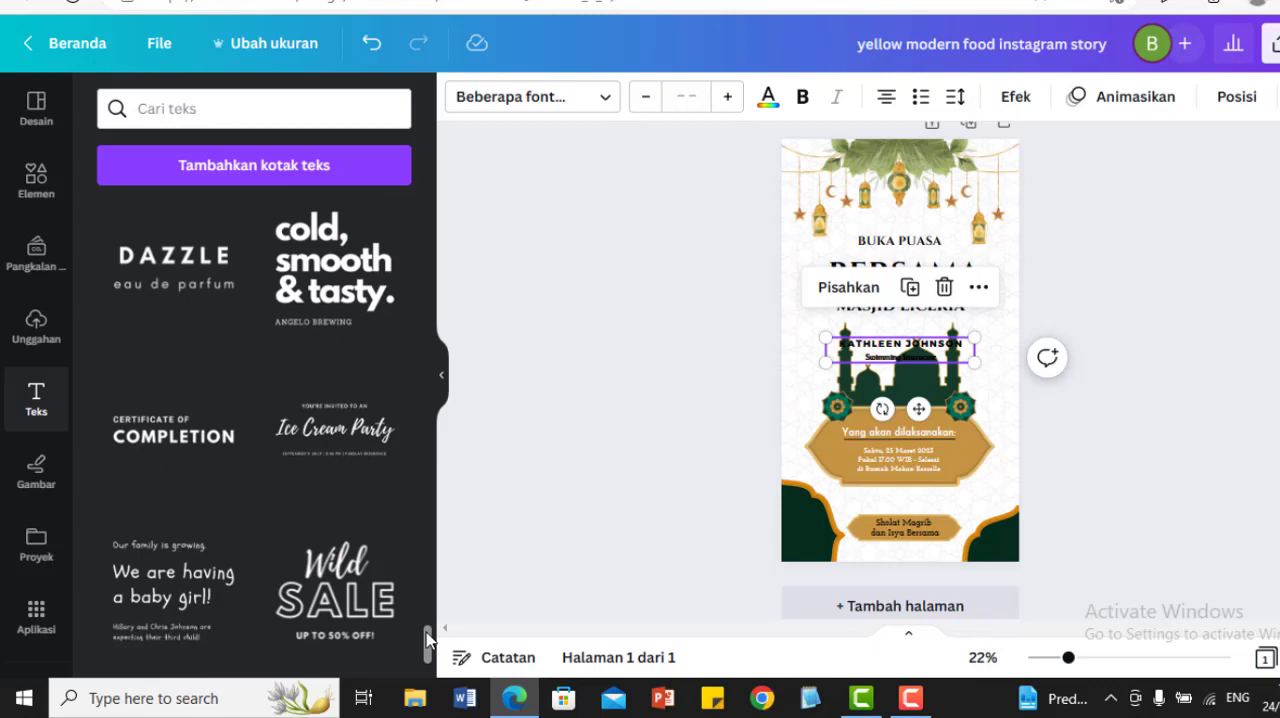
scroll(429, 672, down, 2)
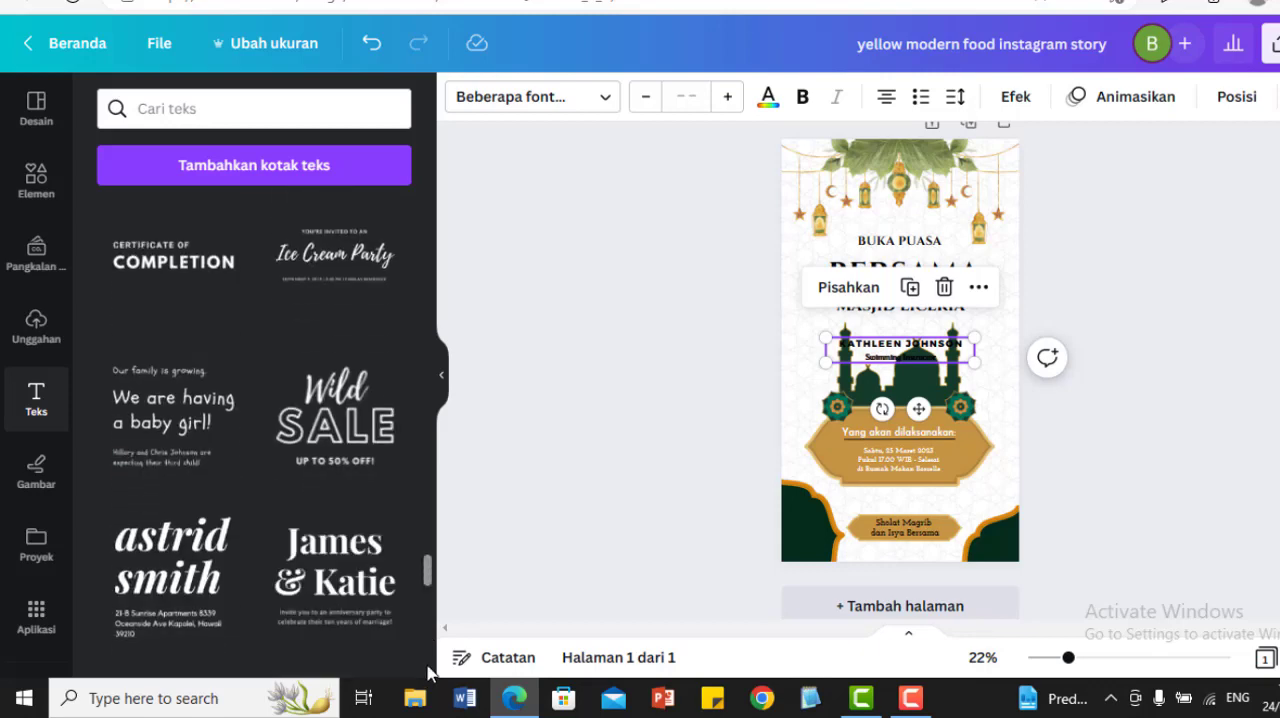
click(333, 570)
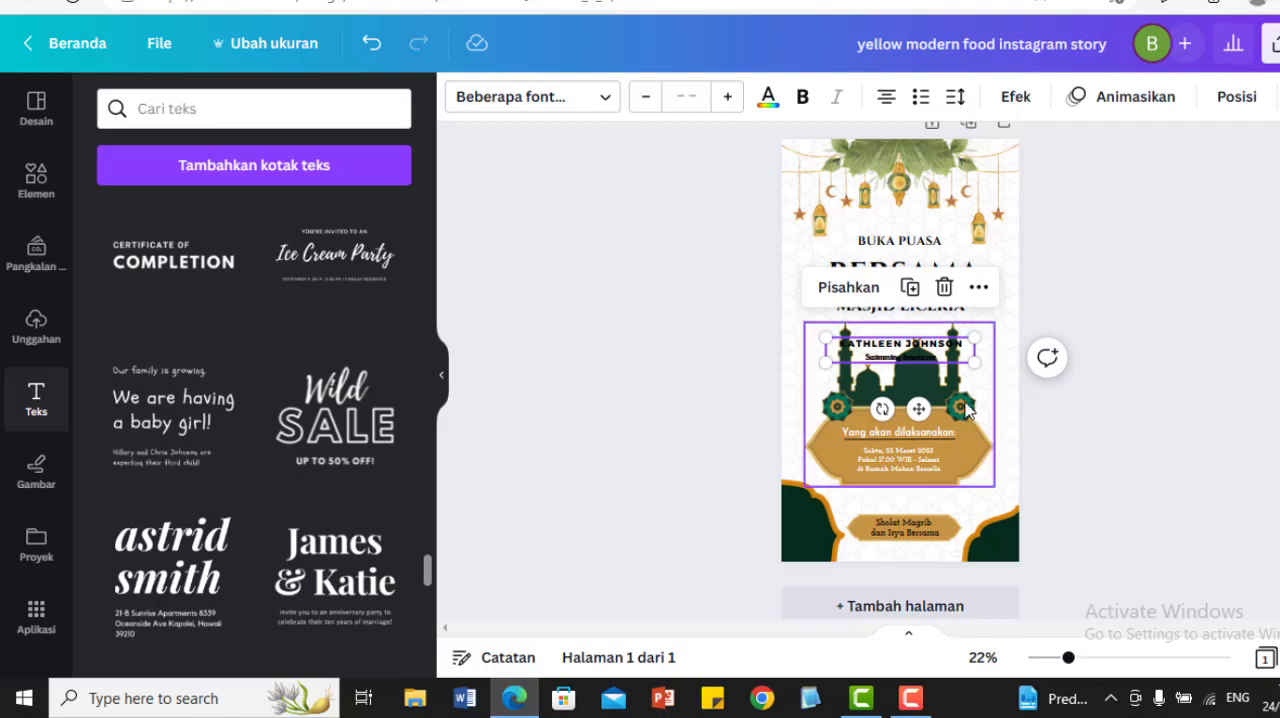
click(1138, 376)
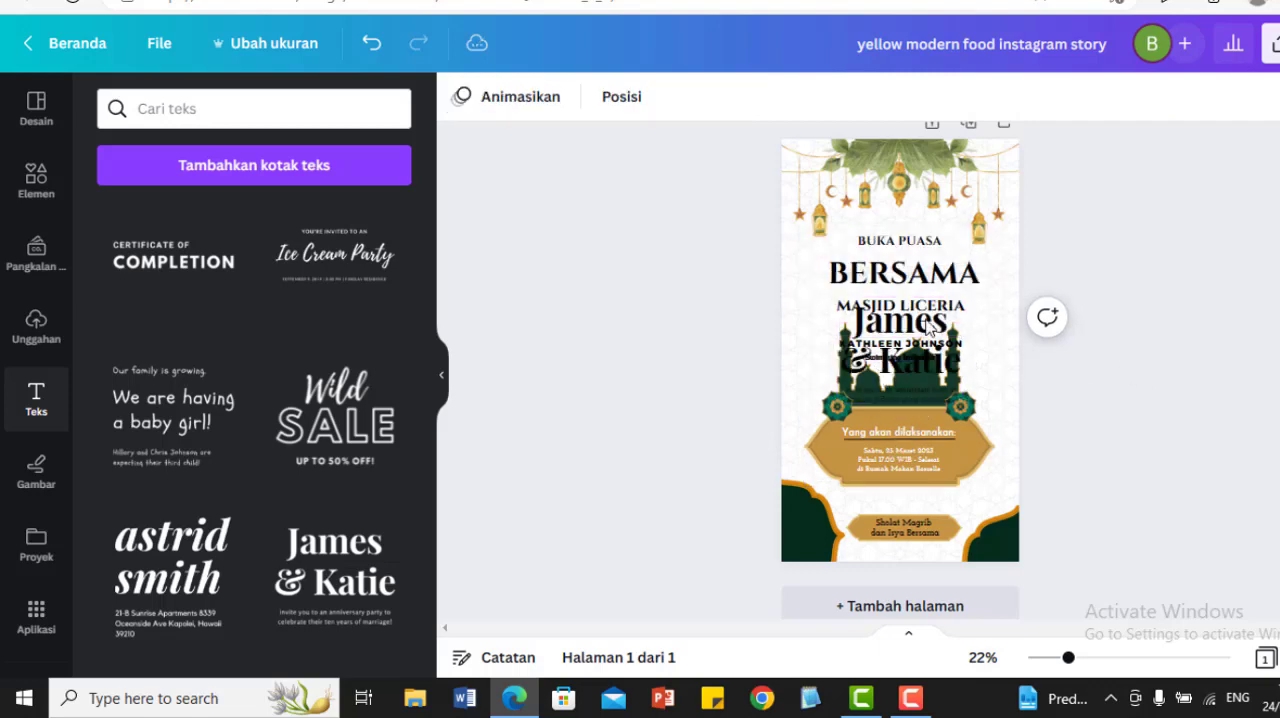
Step: Delete the name line above the swimming instructor title, and move the anniversary invitation text over the "BUKA PUASA BERSAMA" heading
click(905, 328)
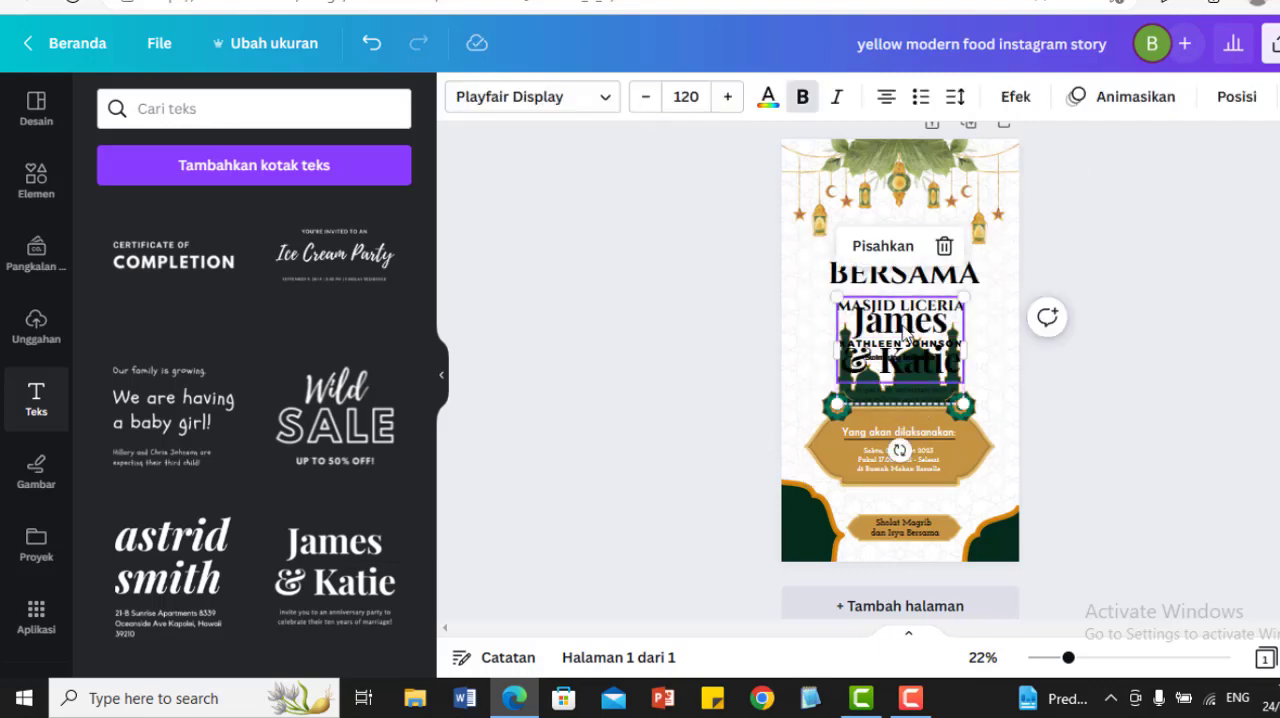
drag(905, 330, 943, 507)
click(884, 353)
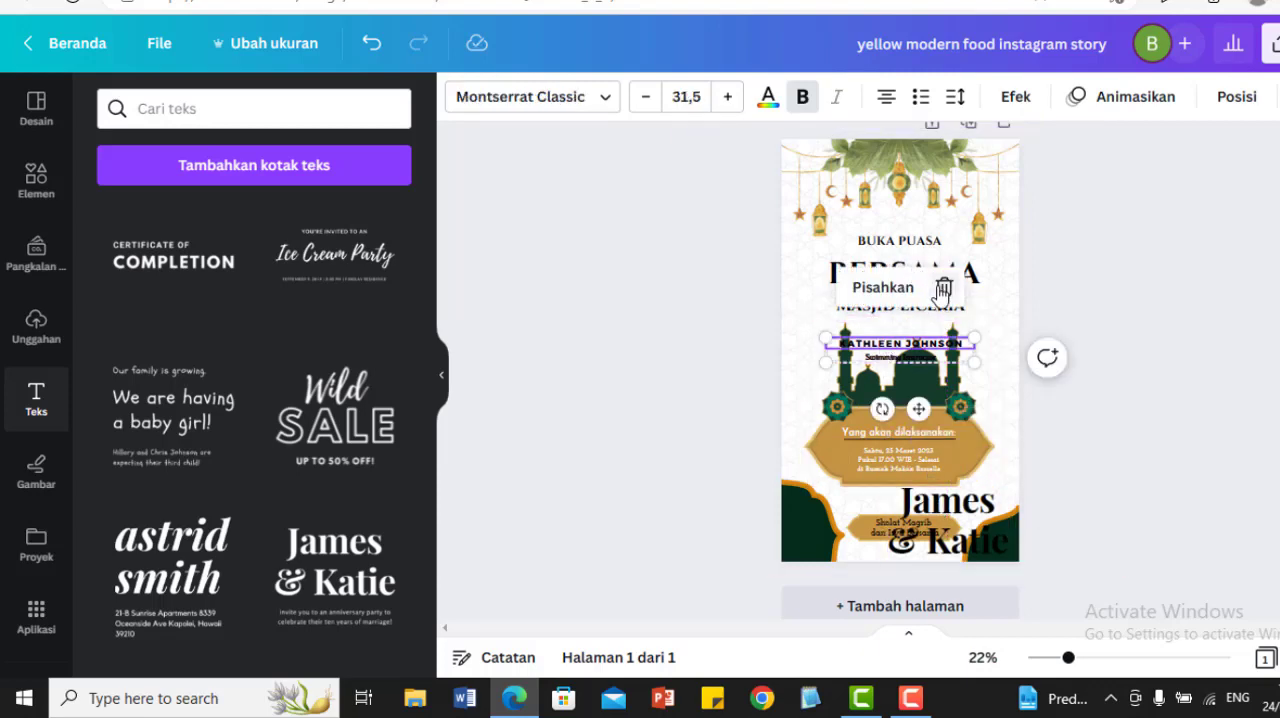
click(943, 293)
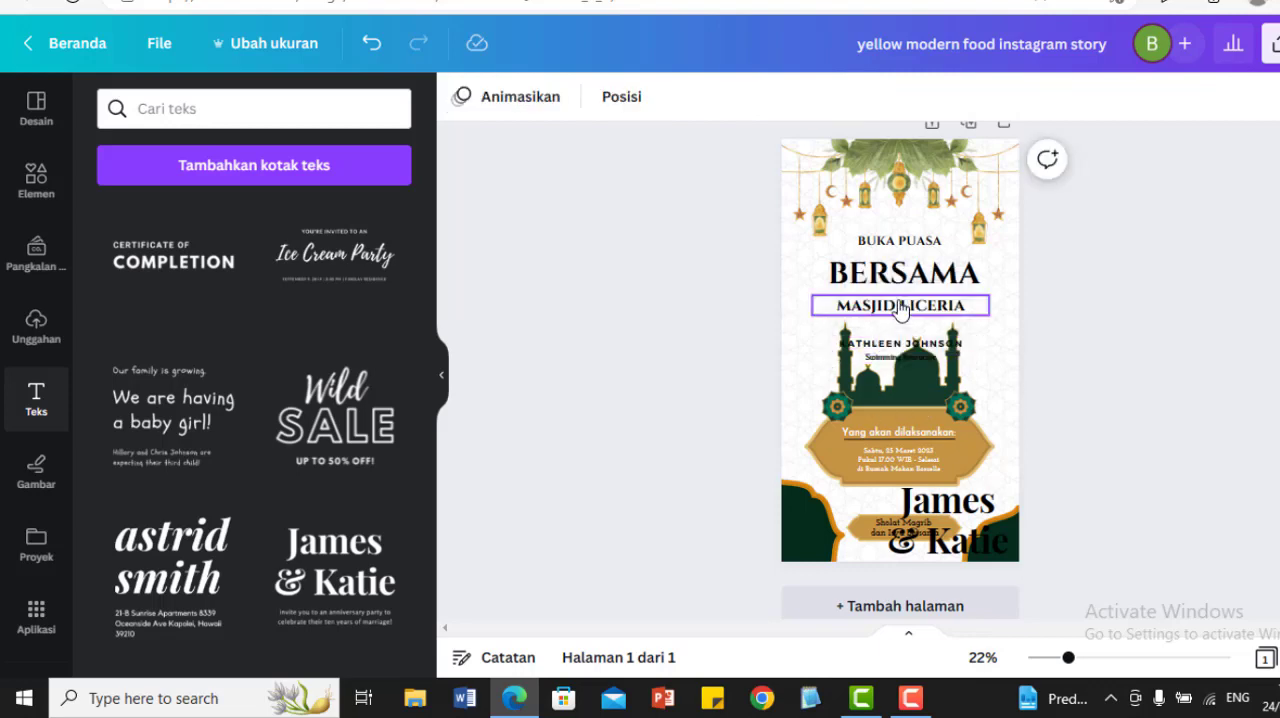
click(929, 348)
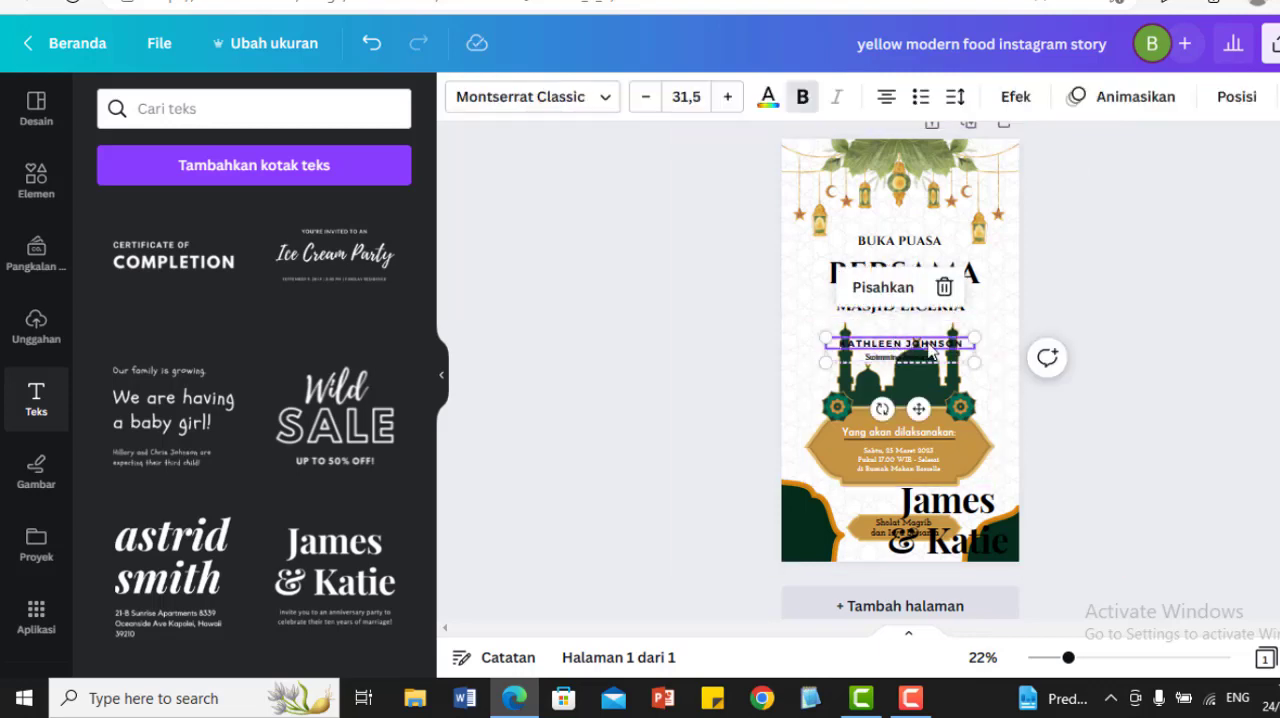
click(944, 287)
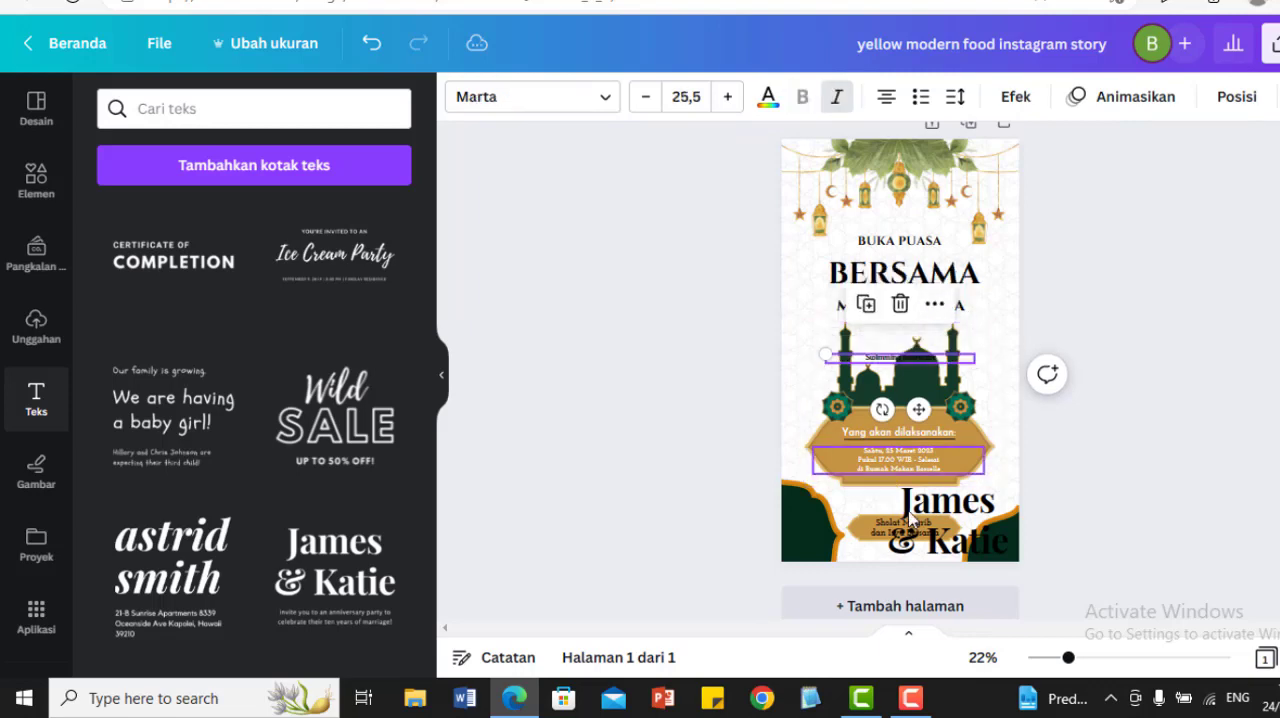
click(962, 522)
drag(962, 522, 890, 222)
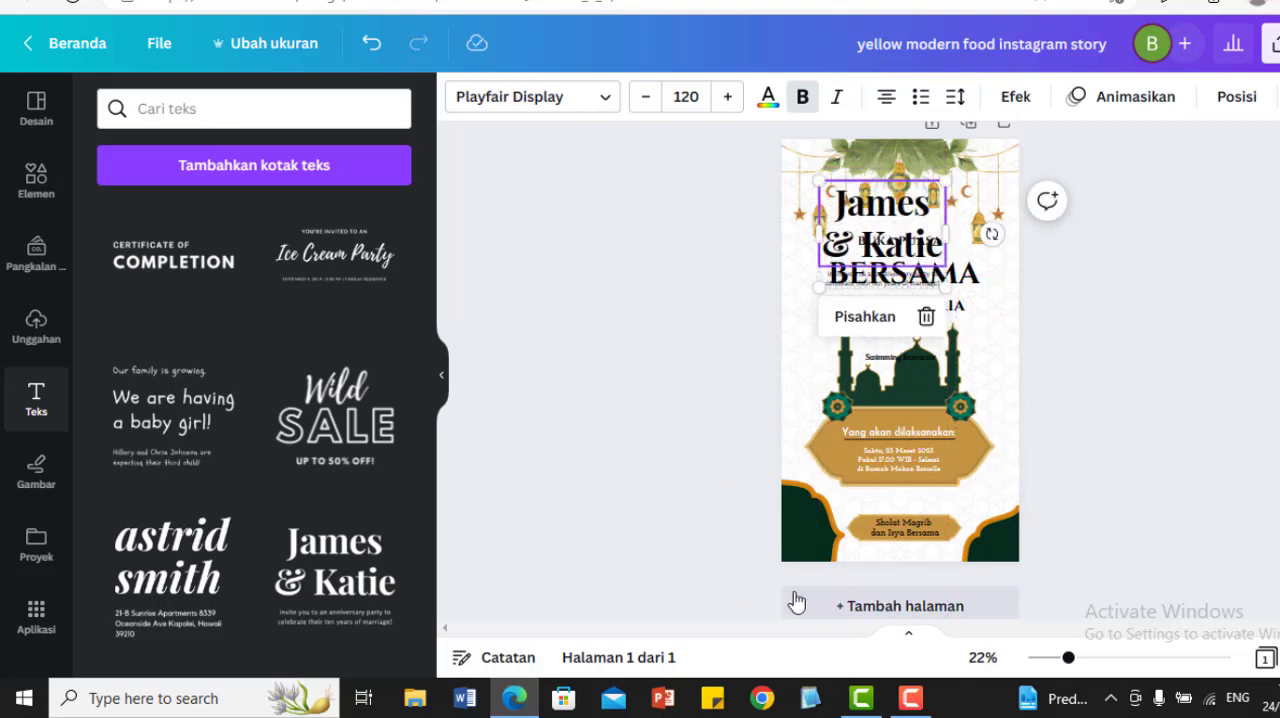
Step: Add a second page with the couple's anniversary invitation font combination, and shift the text slightly up and left
click(888, 607)
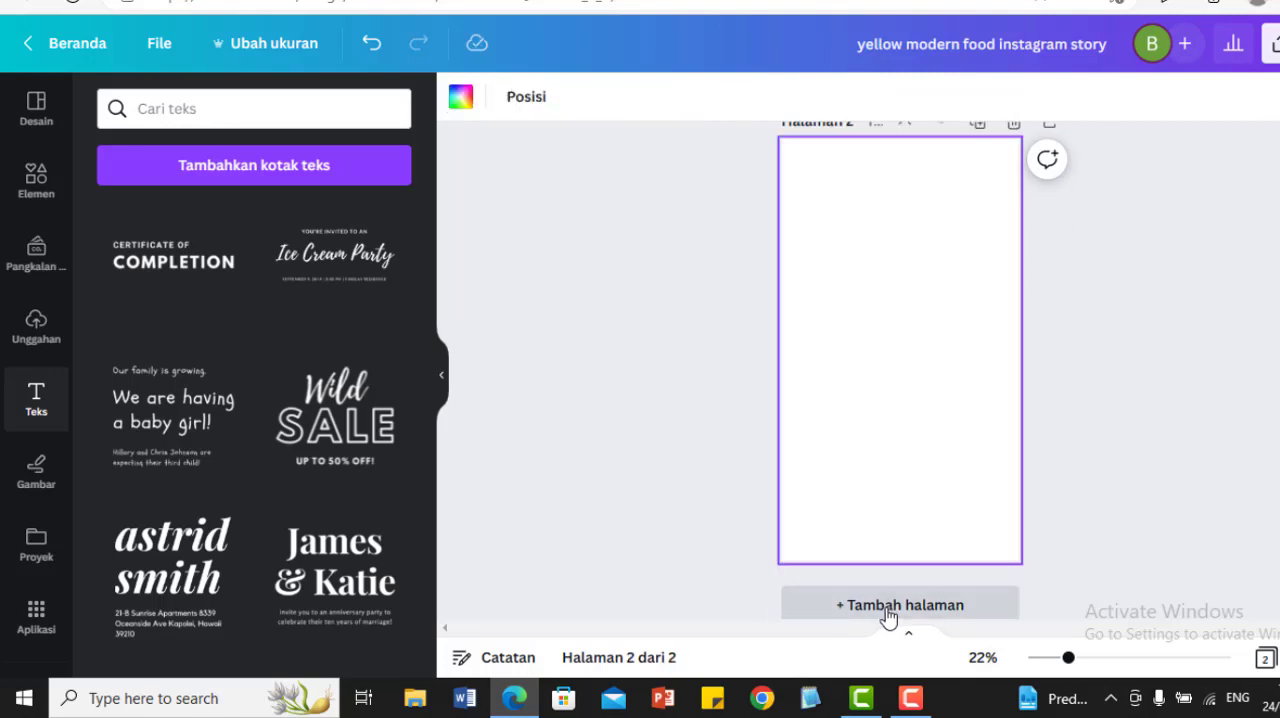
click(340, 566)
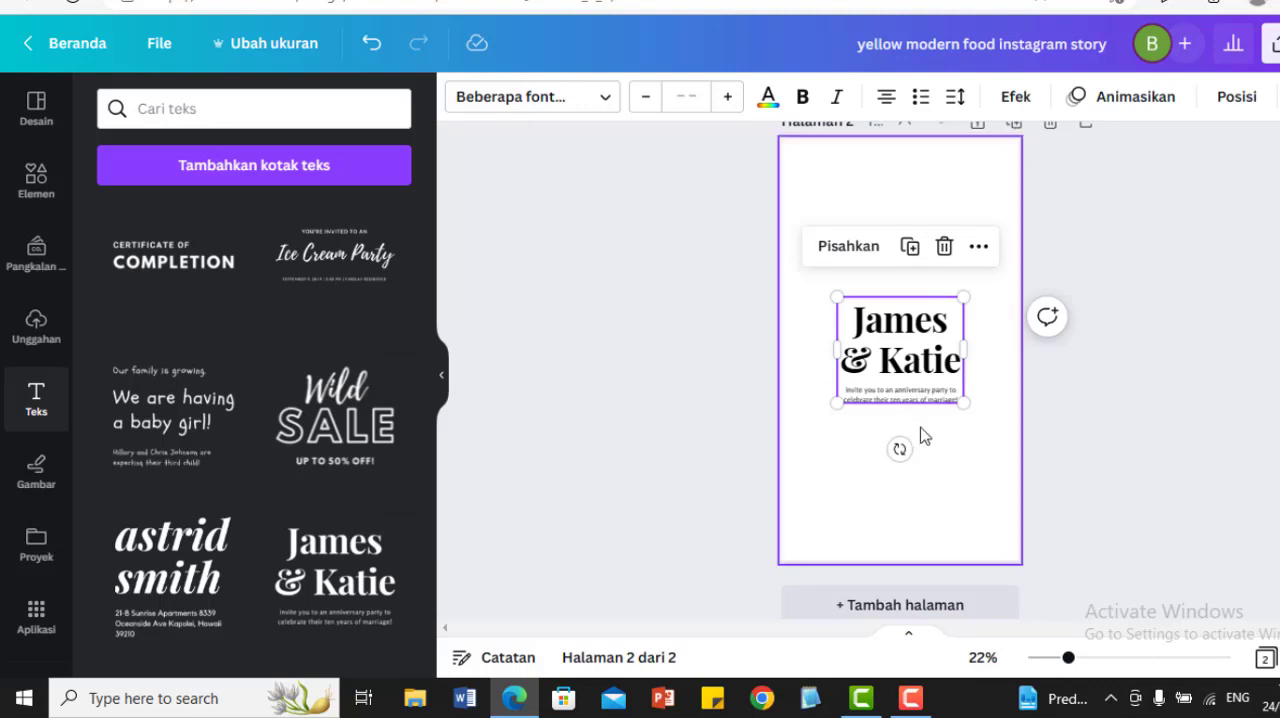
click(1125, 457)
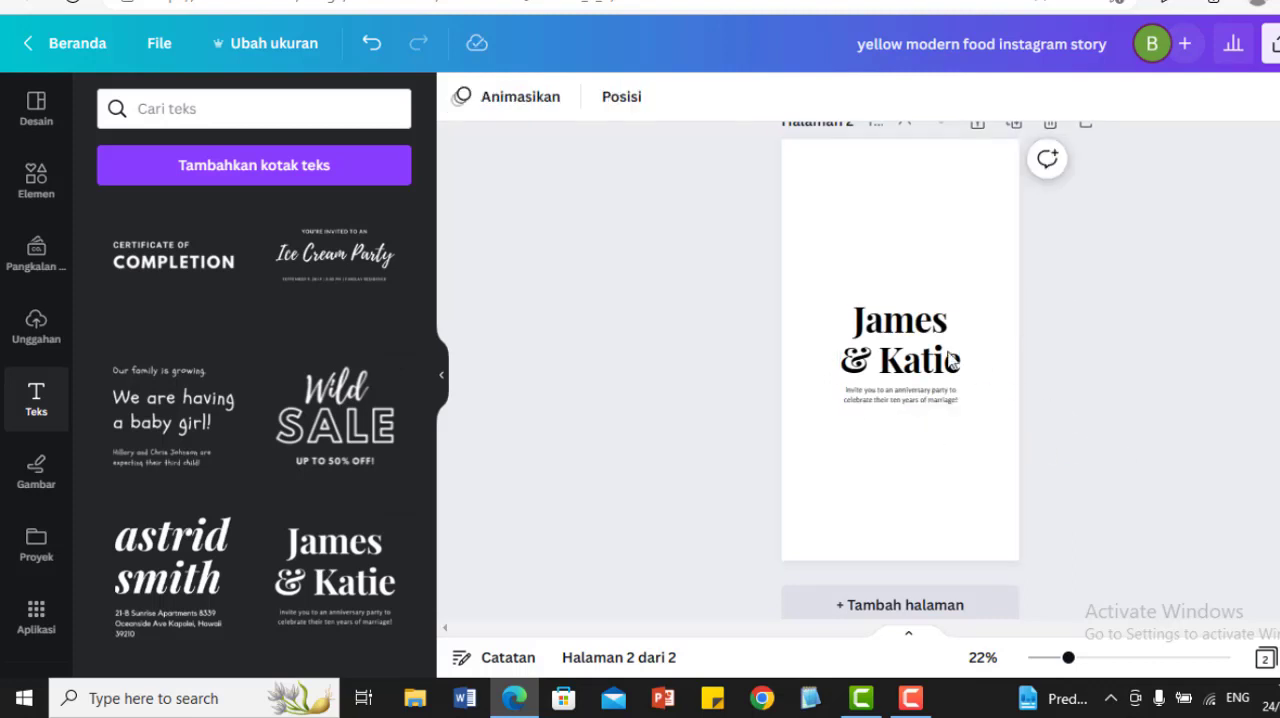
click(921, 352)
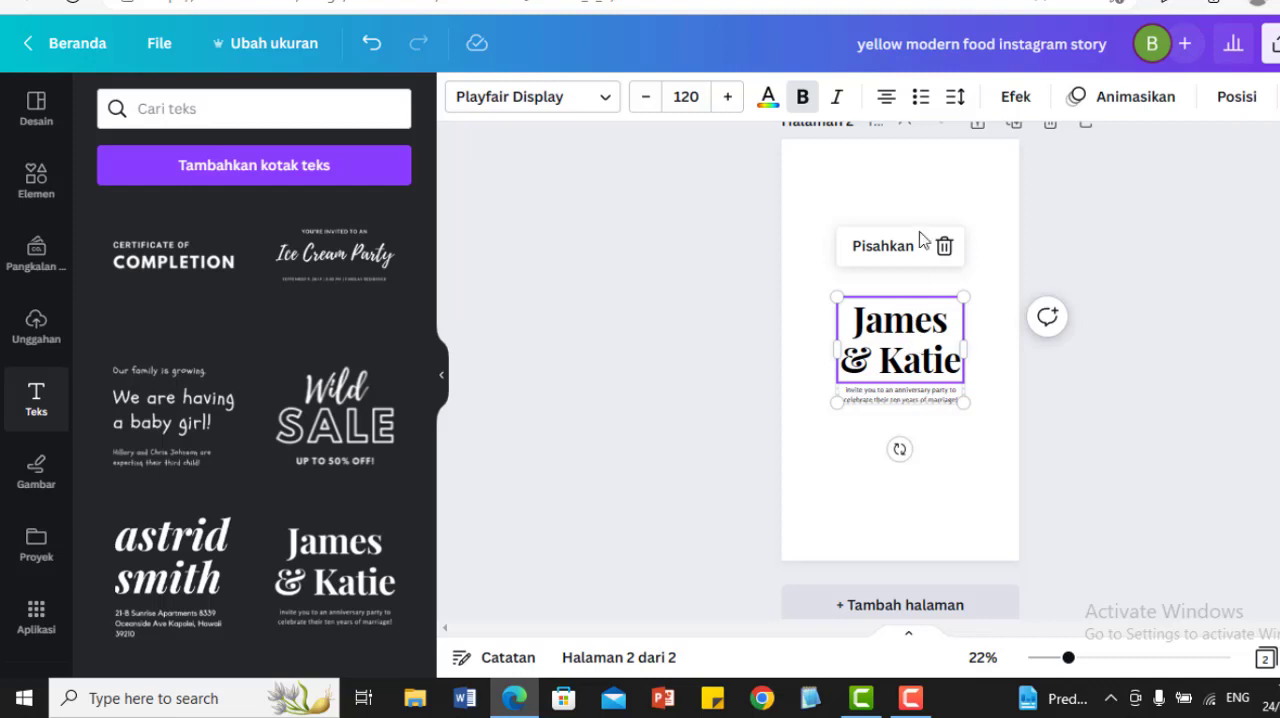
drag(952, 336, 906, 305)
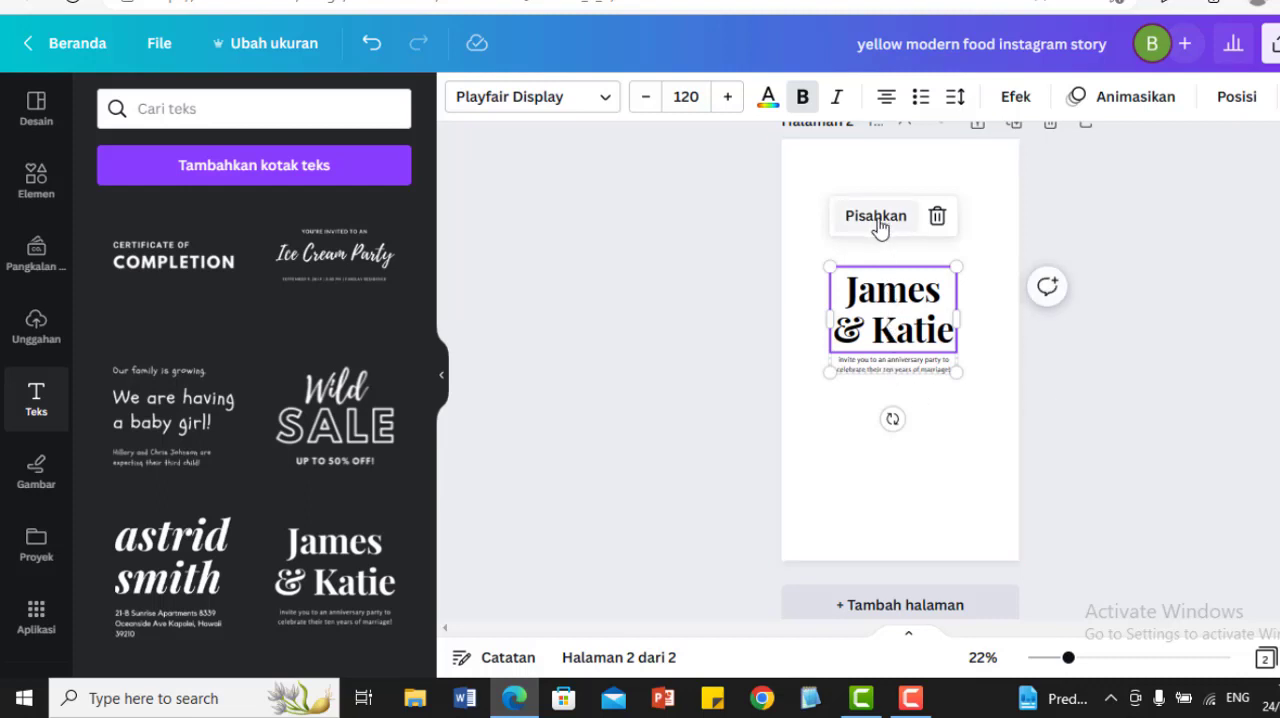
click(1029, 400)
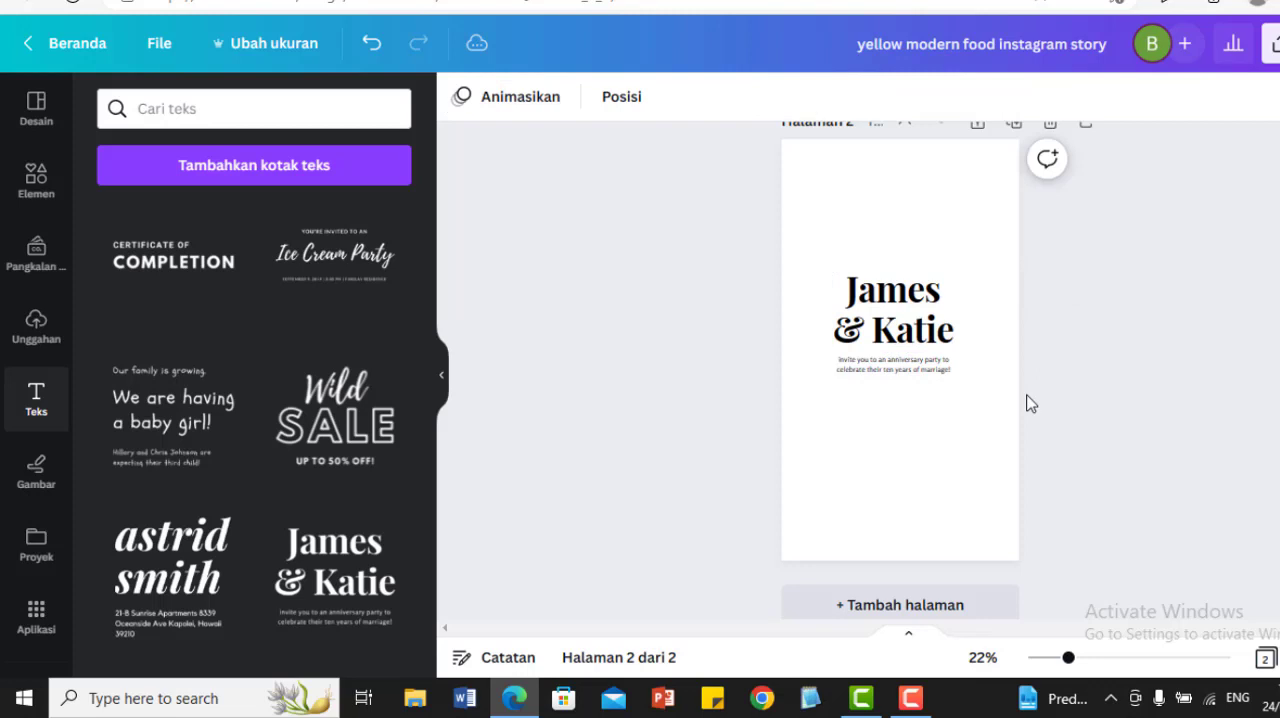
Step: Ungroup the anniversary invitation text on page 2 and move the couple's names heading up, away from the invitation line
click(907, 322)
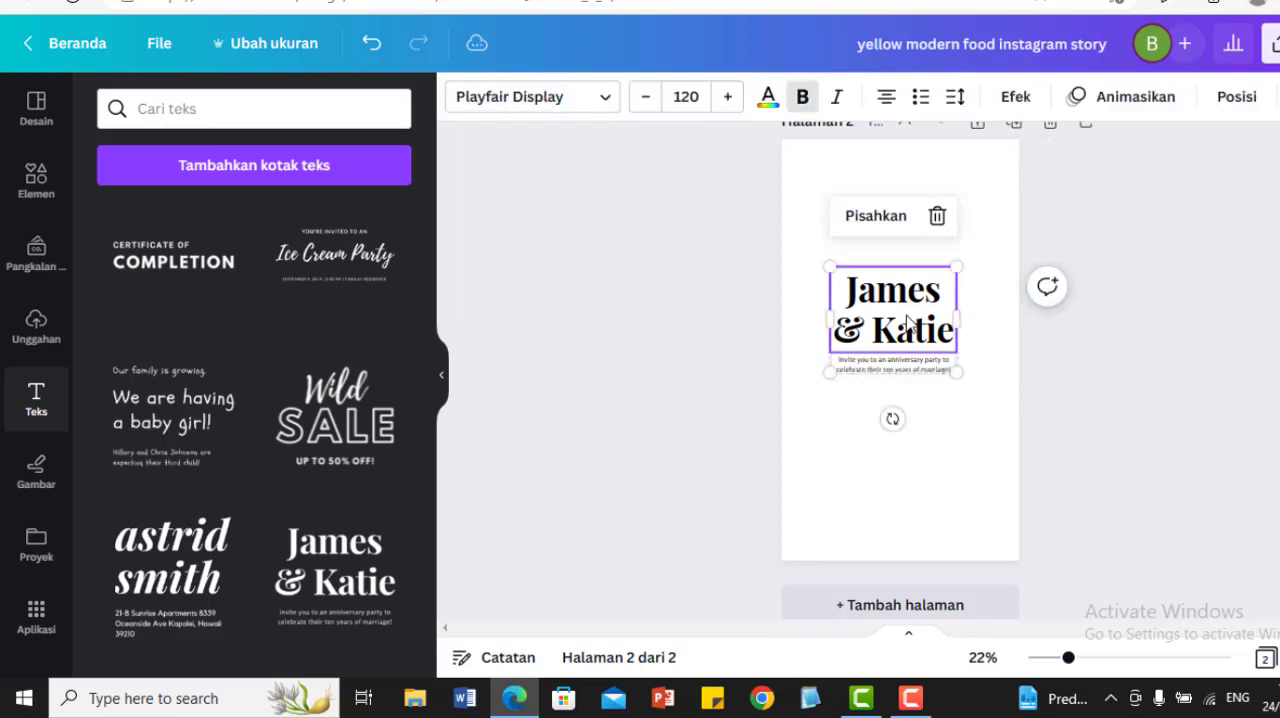
click(868, 217)
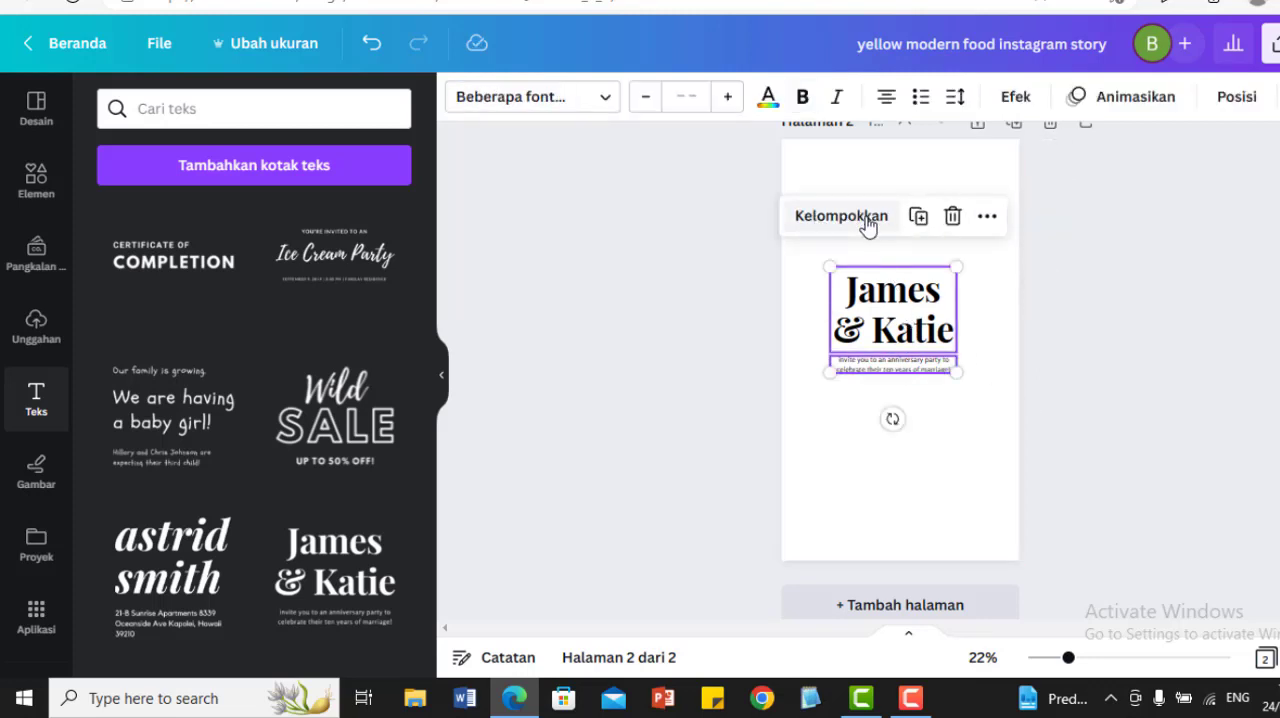
click(1043, 414)
click(893, 300)
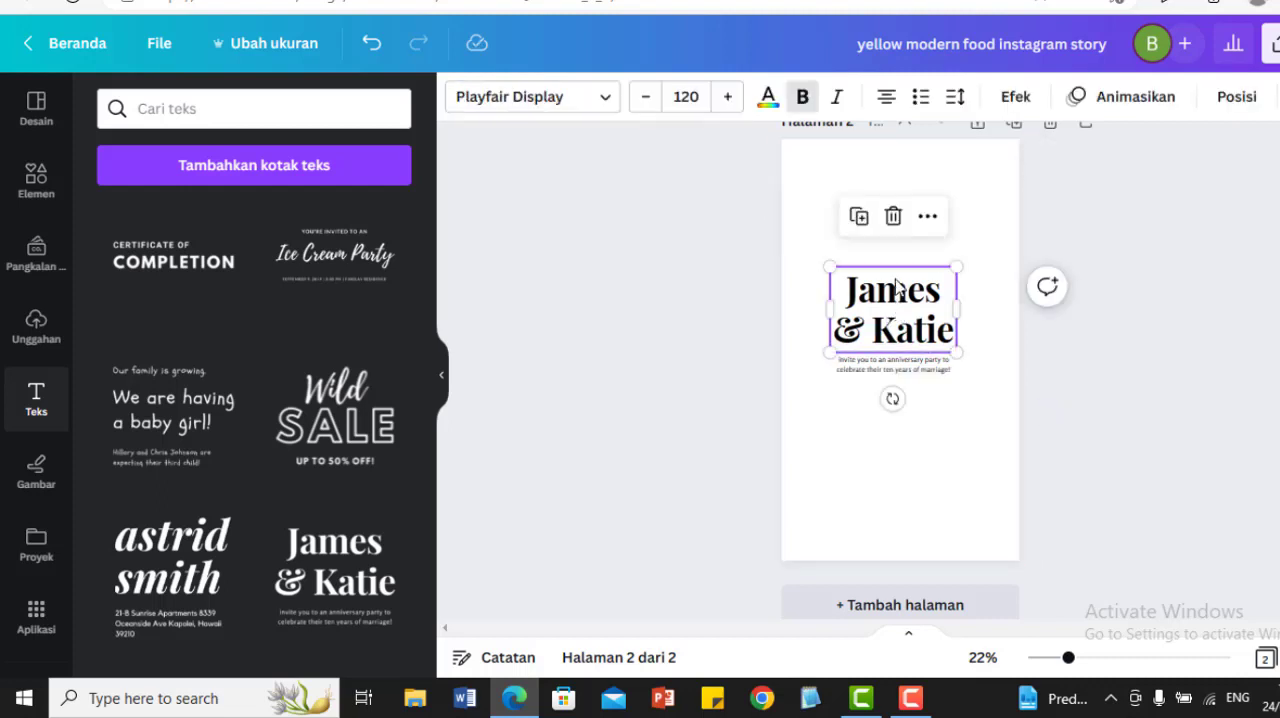
drag(893, 300, 890, 259)
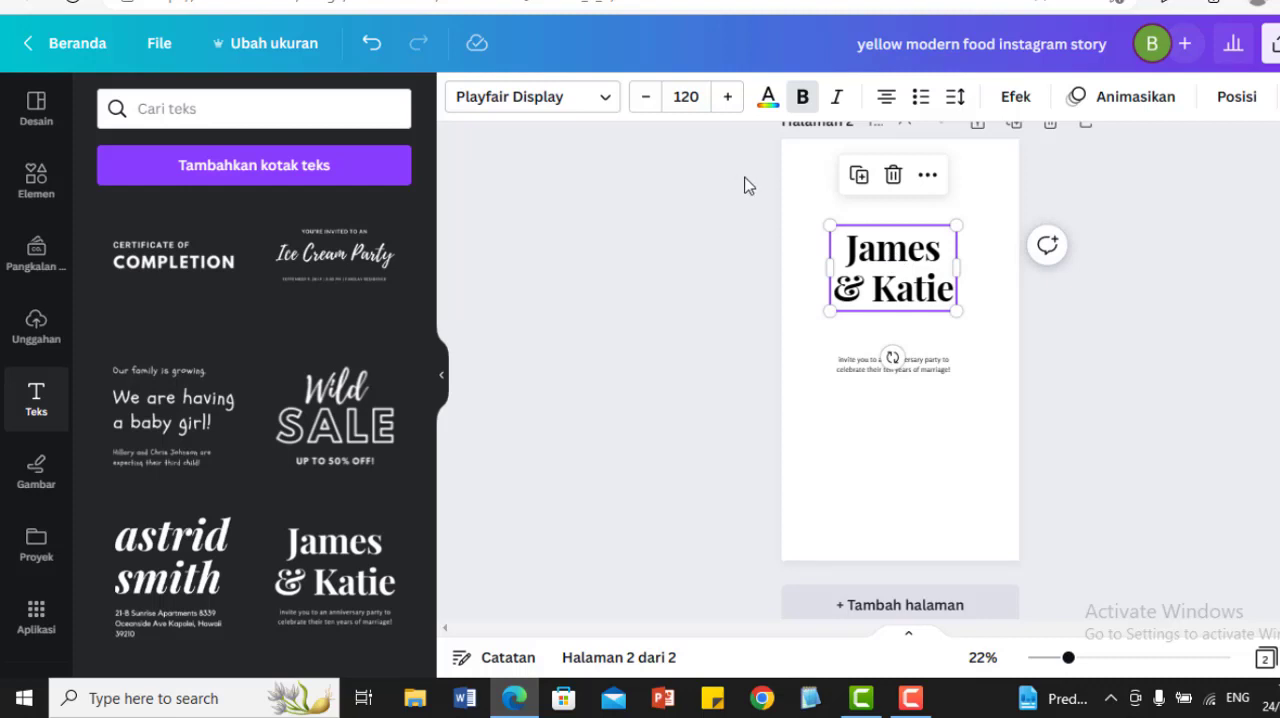
double_click(919, 259)
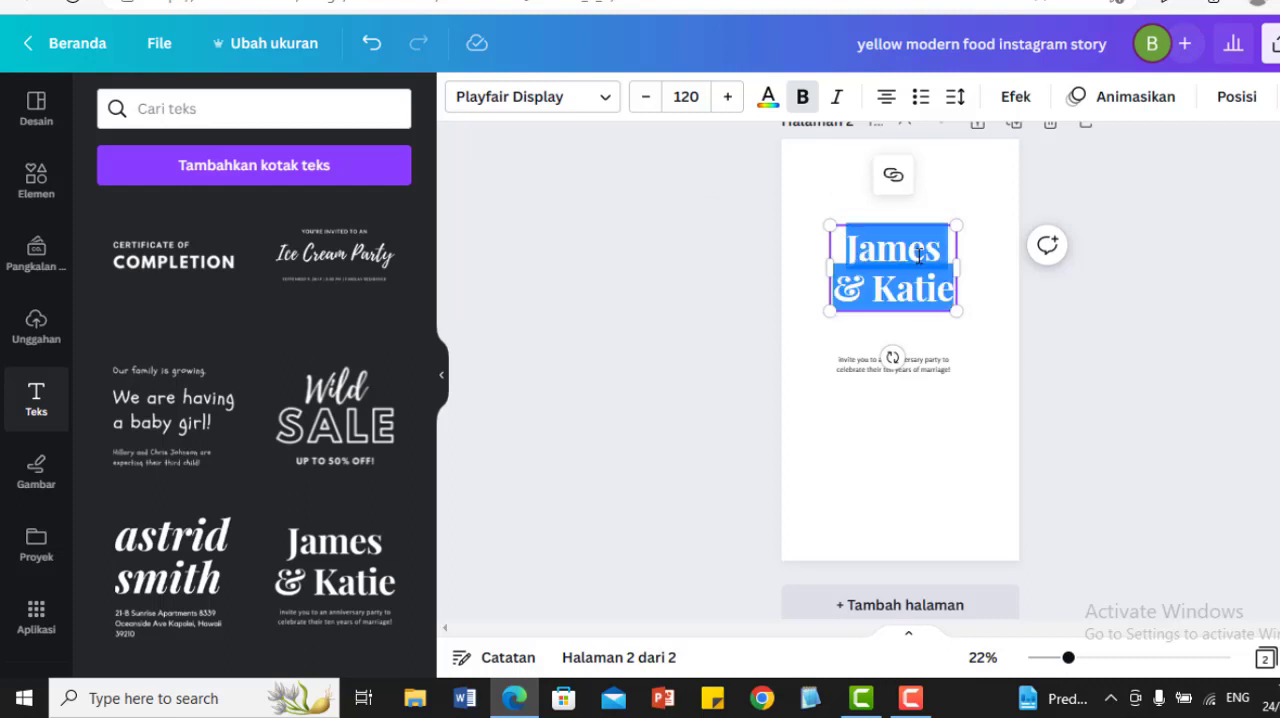
click(919, 256)
text(k)
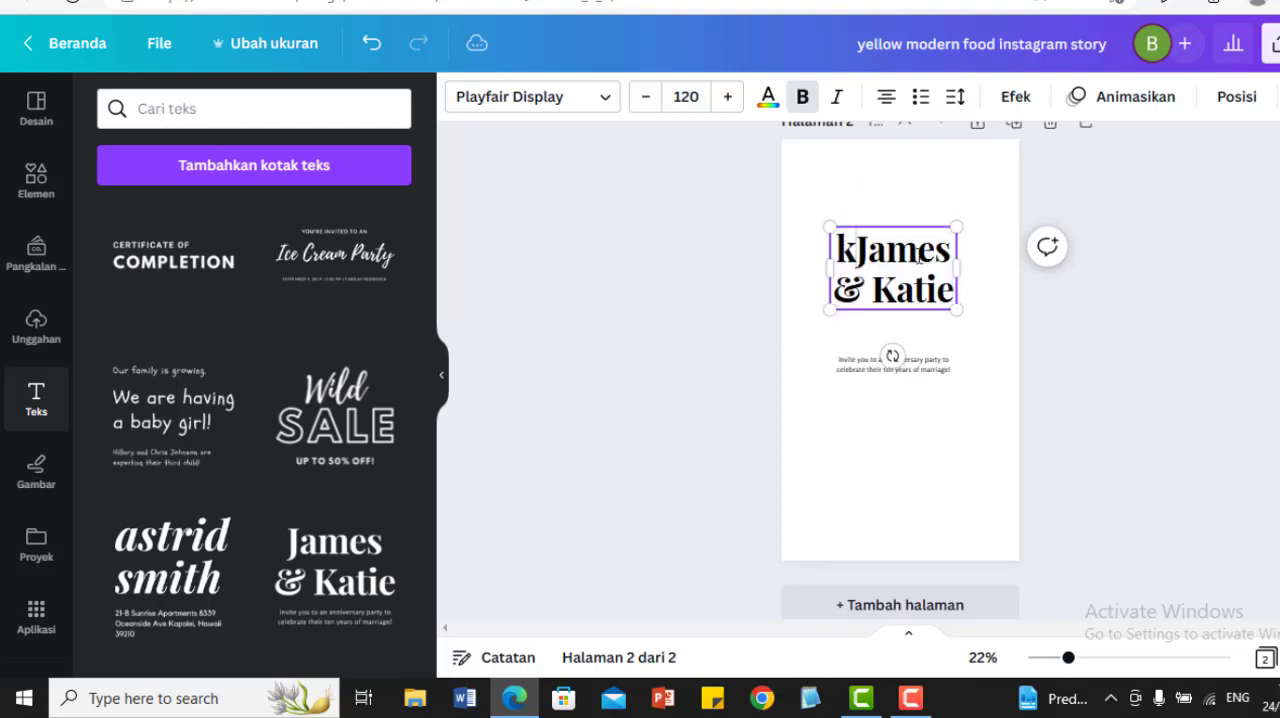
key(BackSpace)
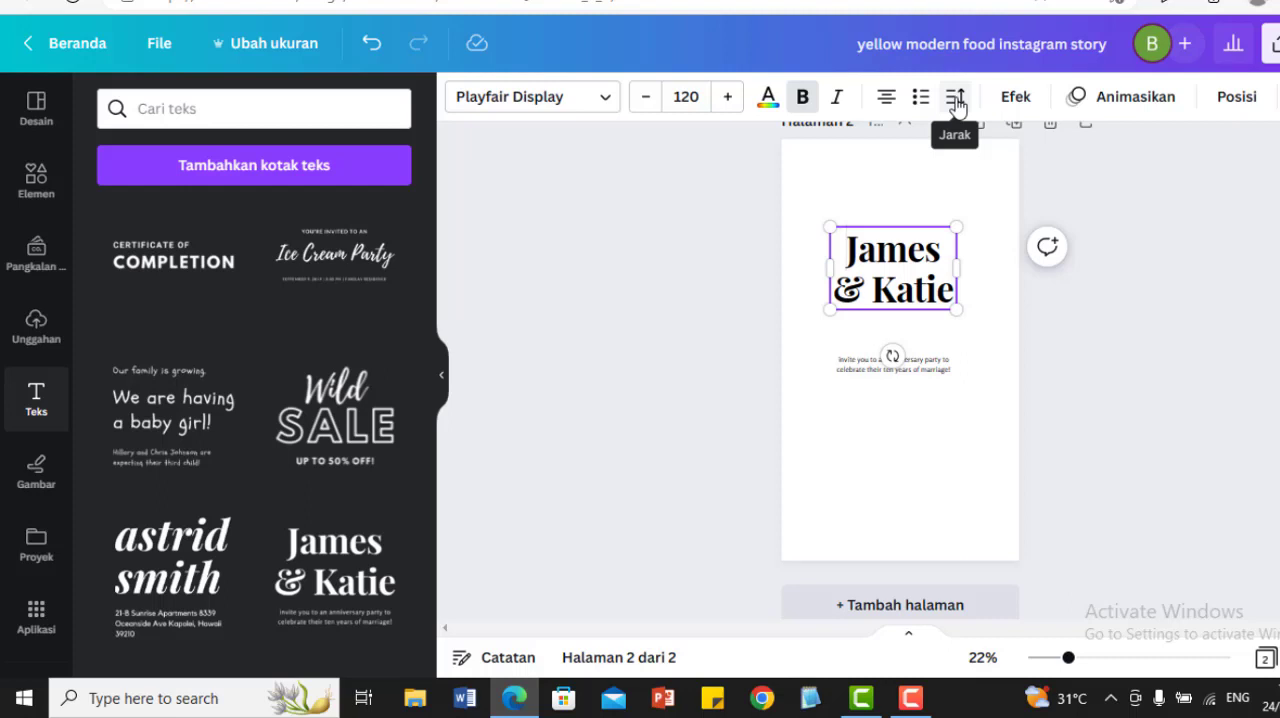
Step: Recolor the couple's names heading on page 2 to the darkest green photo color and replace black with it throughout the design
click(768, 100)
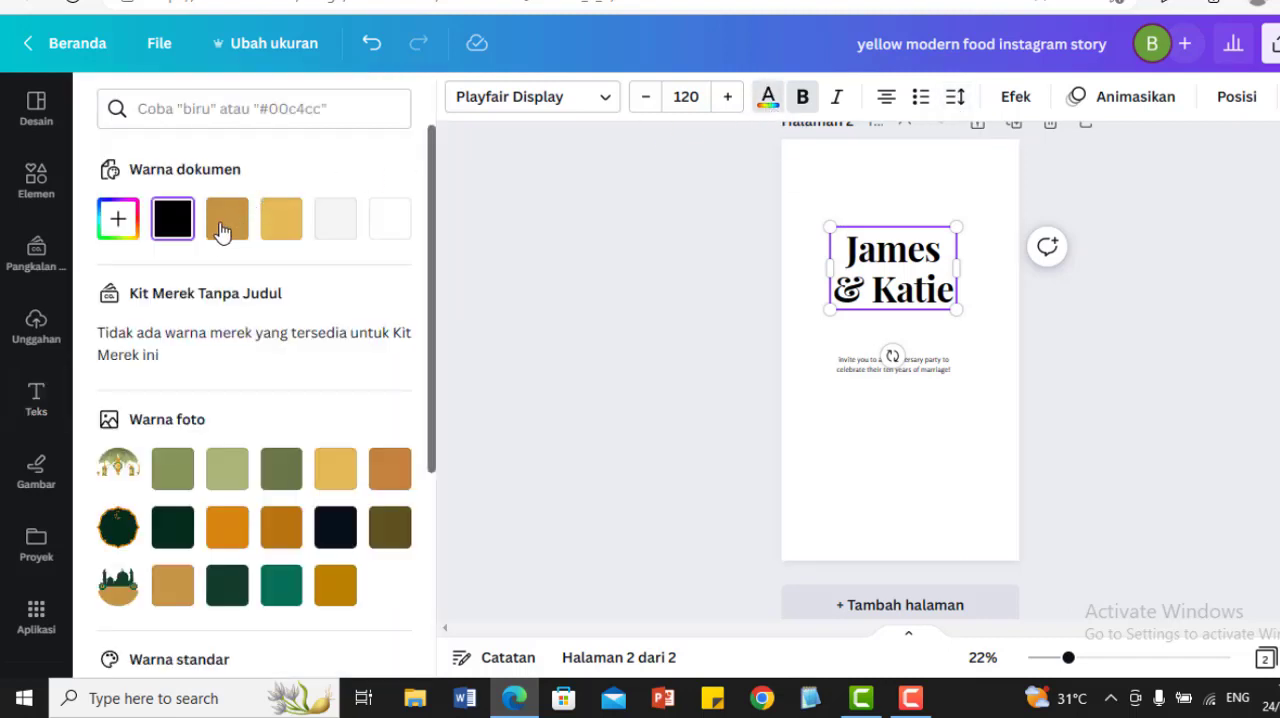
click(172, 533)
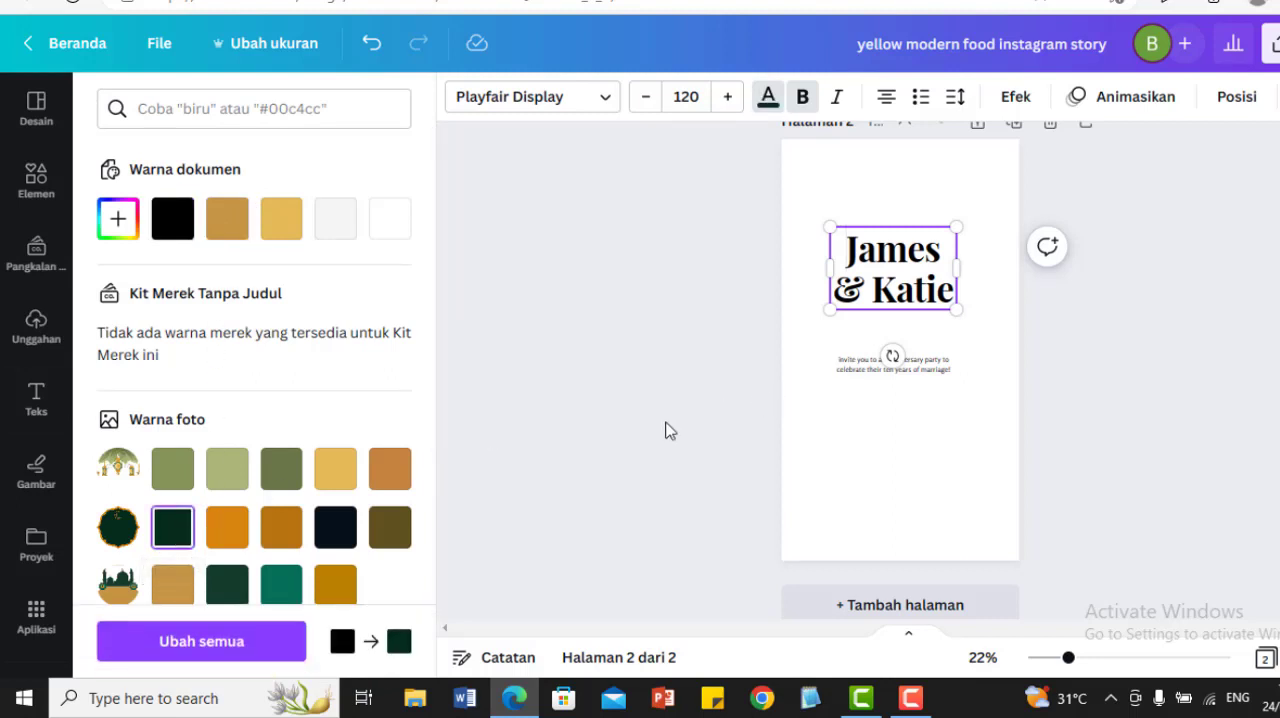
click(218, 651)
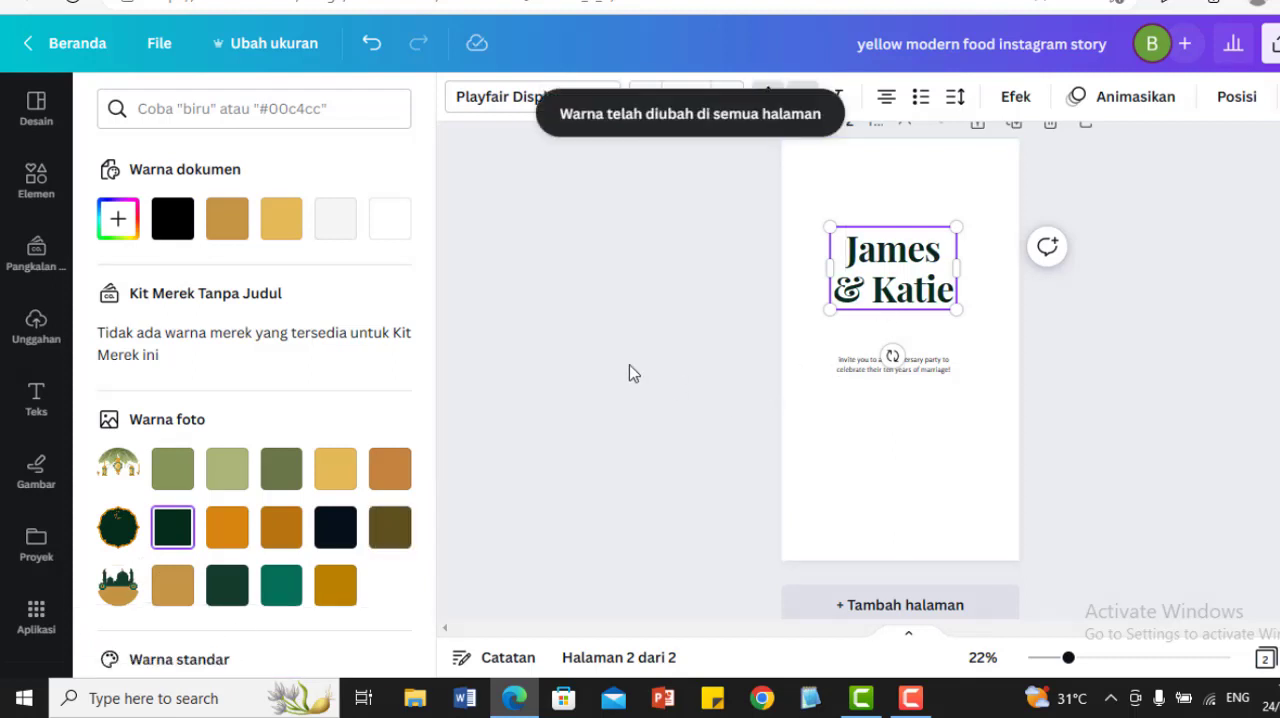
Step: Look through the text combinations, the photo library and the audio library available for the design
click(36, 398)
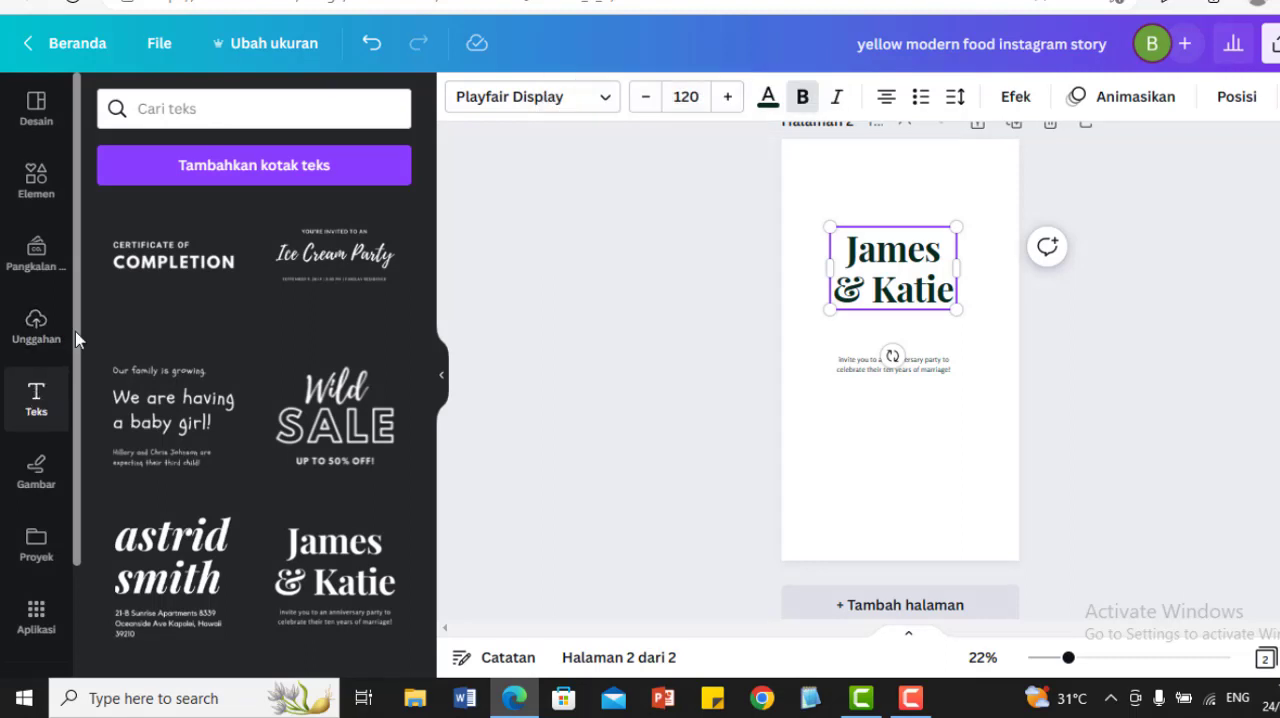
scroll(74, 369, down, 3)
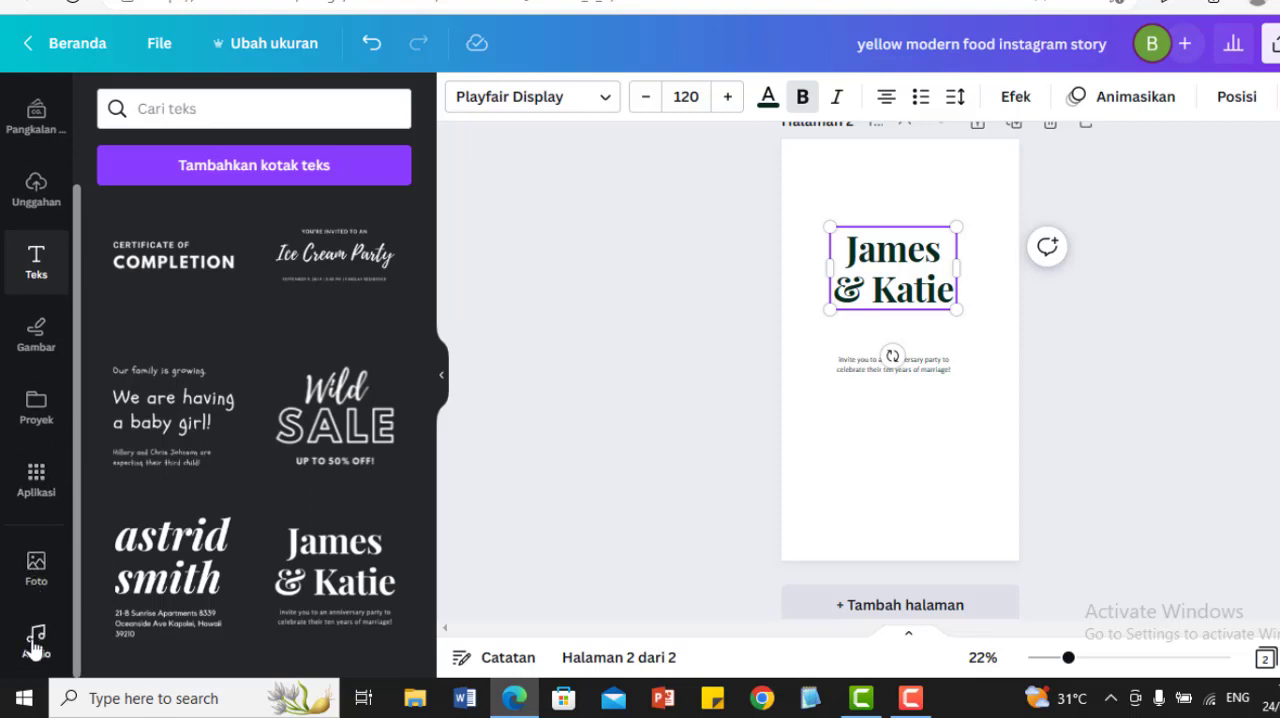
click(36, 570)
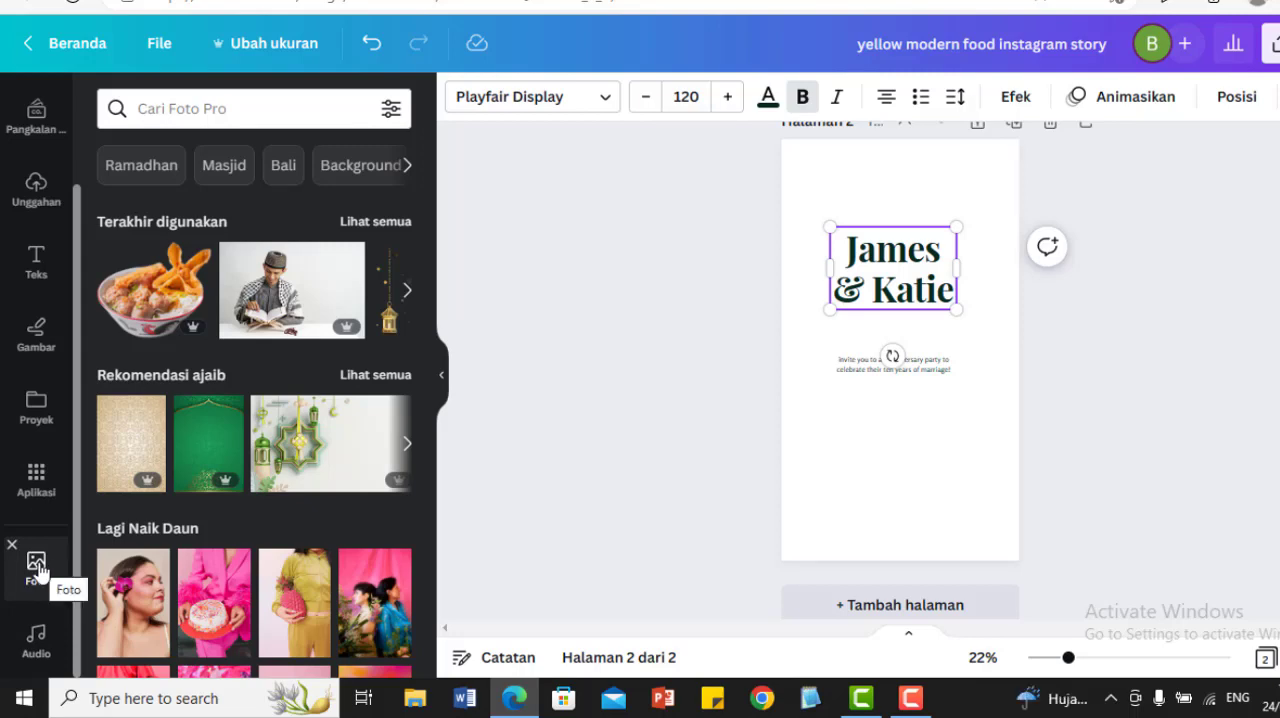
click(36, 641)
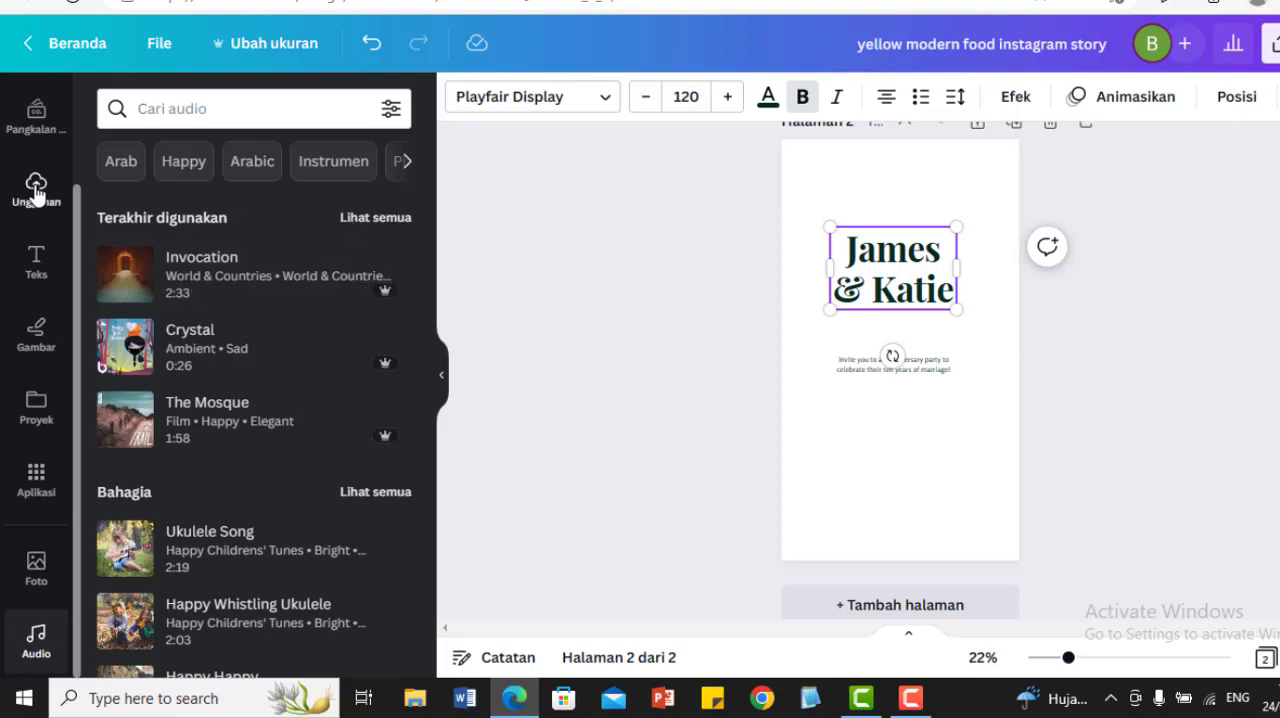
Step: Delete the anniversary invitation's names heading and its small invitation line covering the "BUKA PUASA BERSAMA" title on page 1
scroll(900, 370, up, 5)
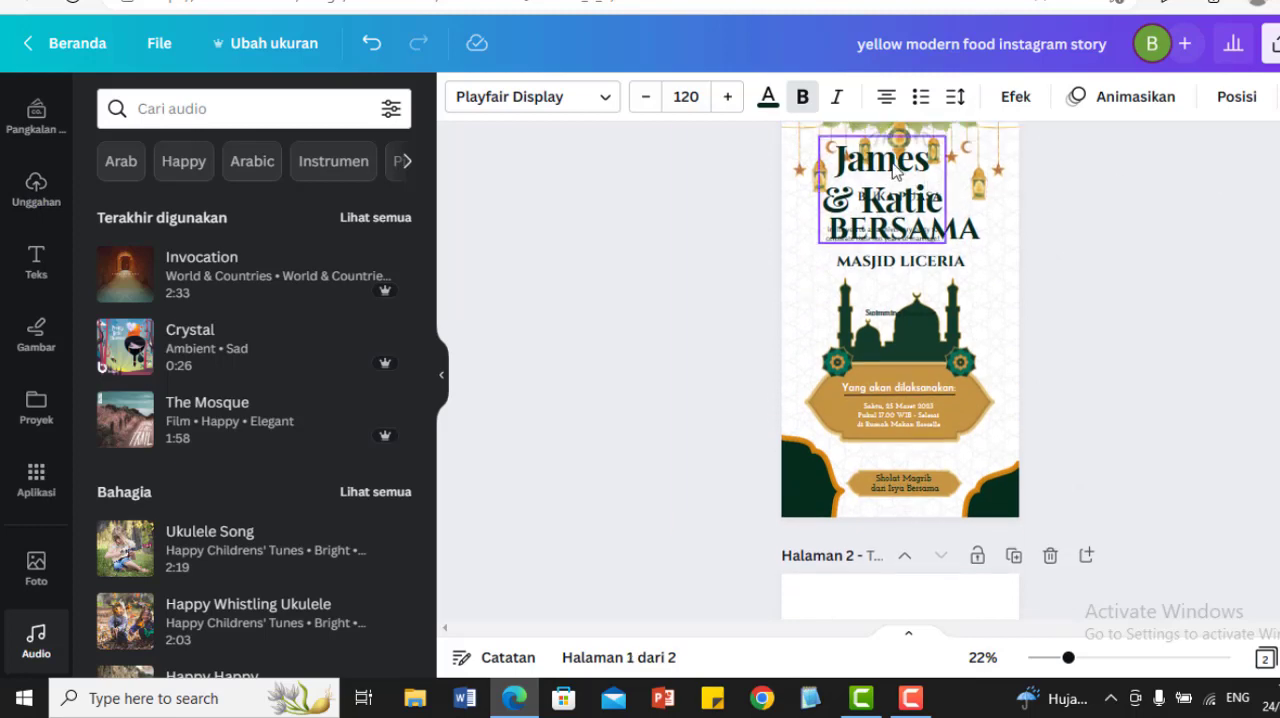
click(894, 172)
key(Delete)
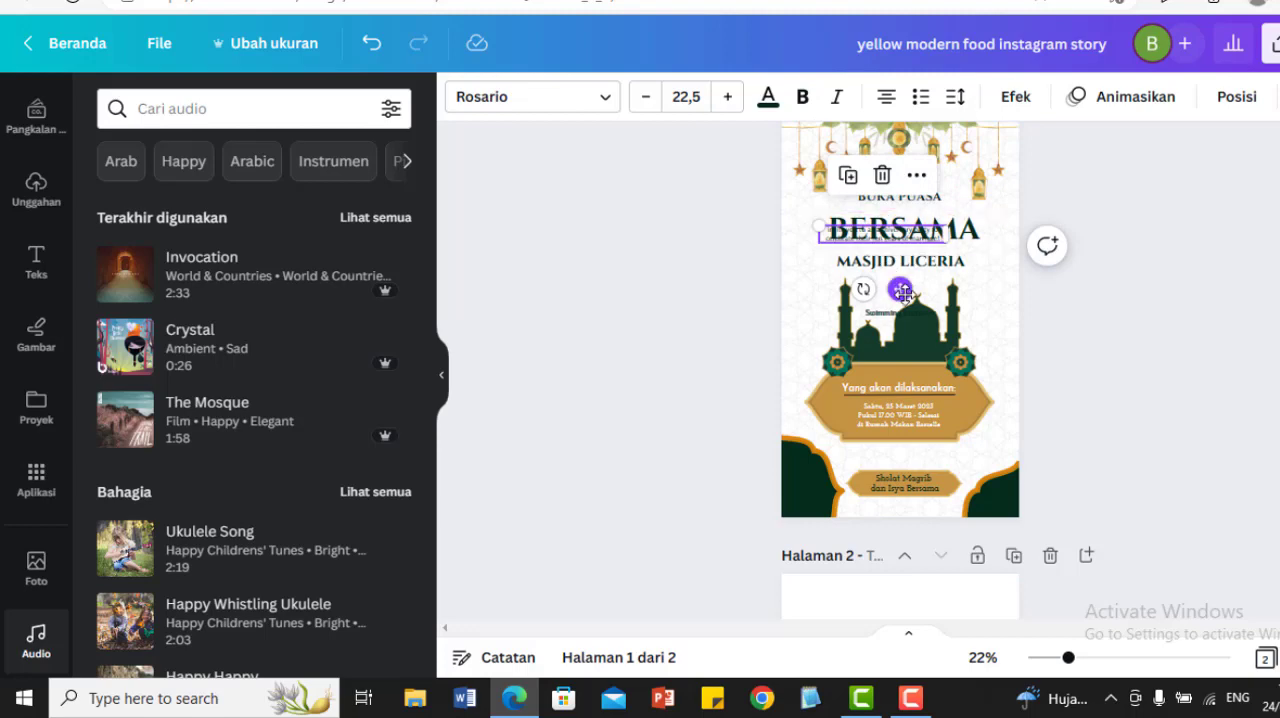
click(904, 294)
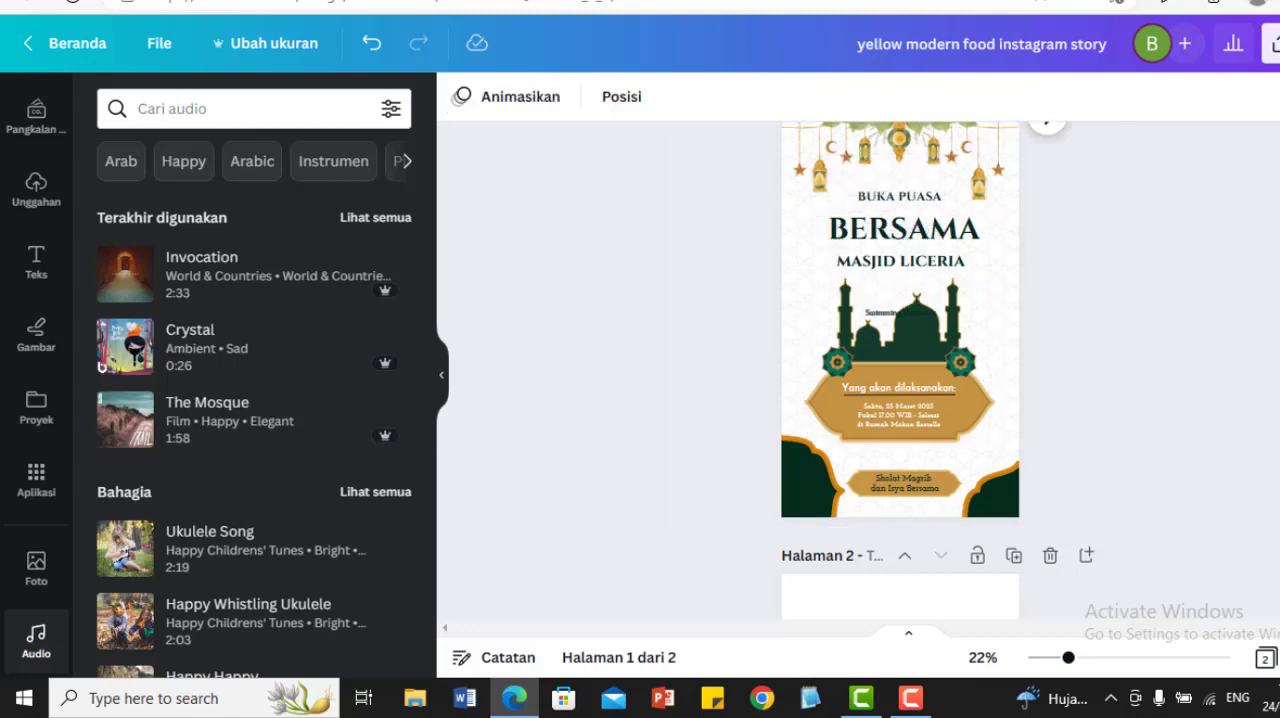
scroll(900, 360, up, 2)
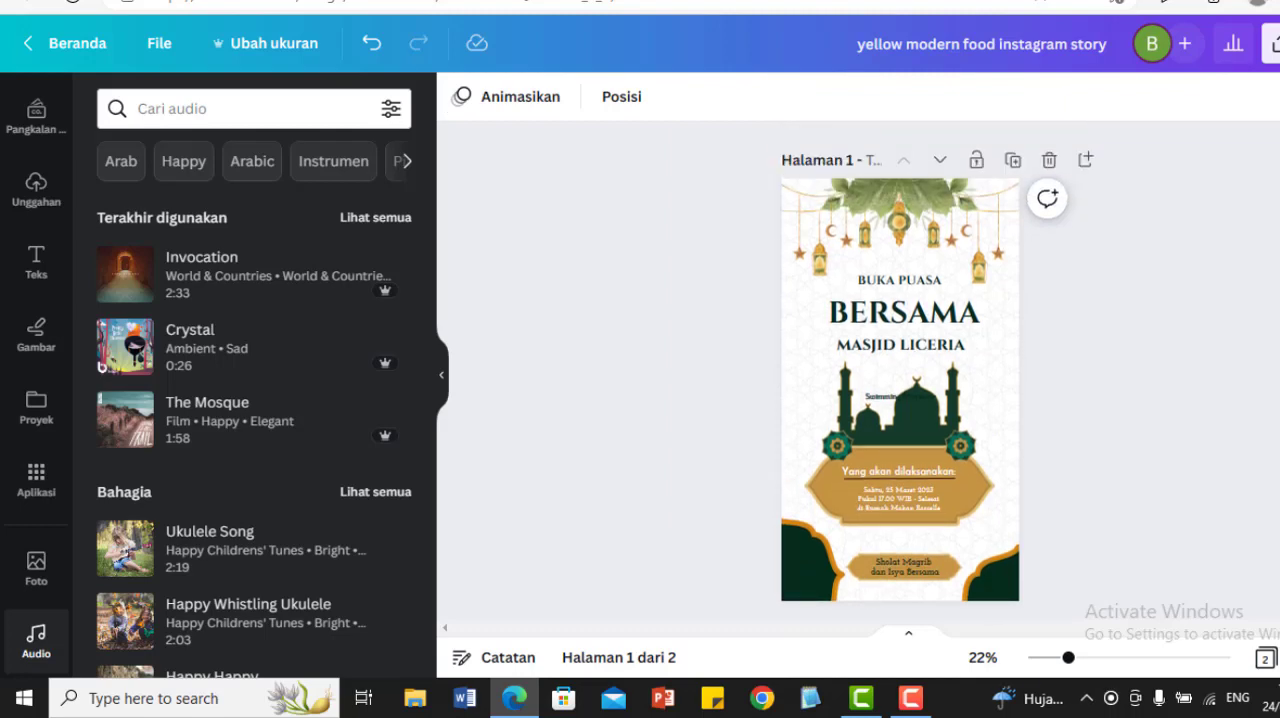